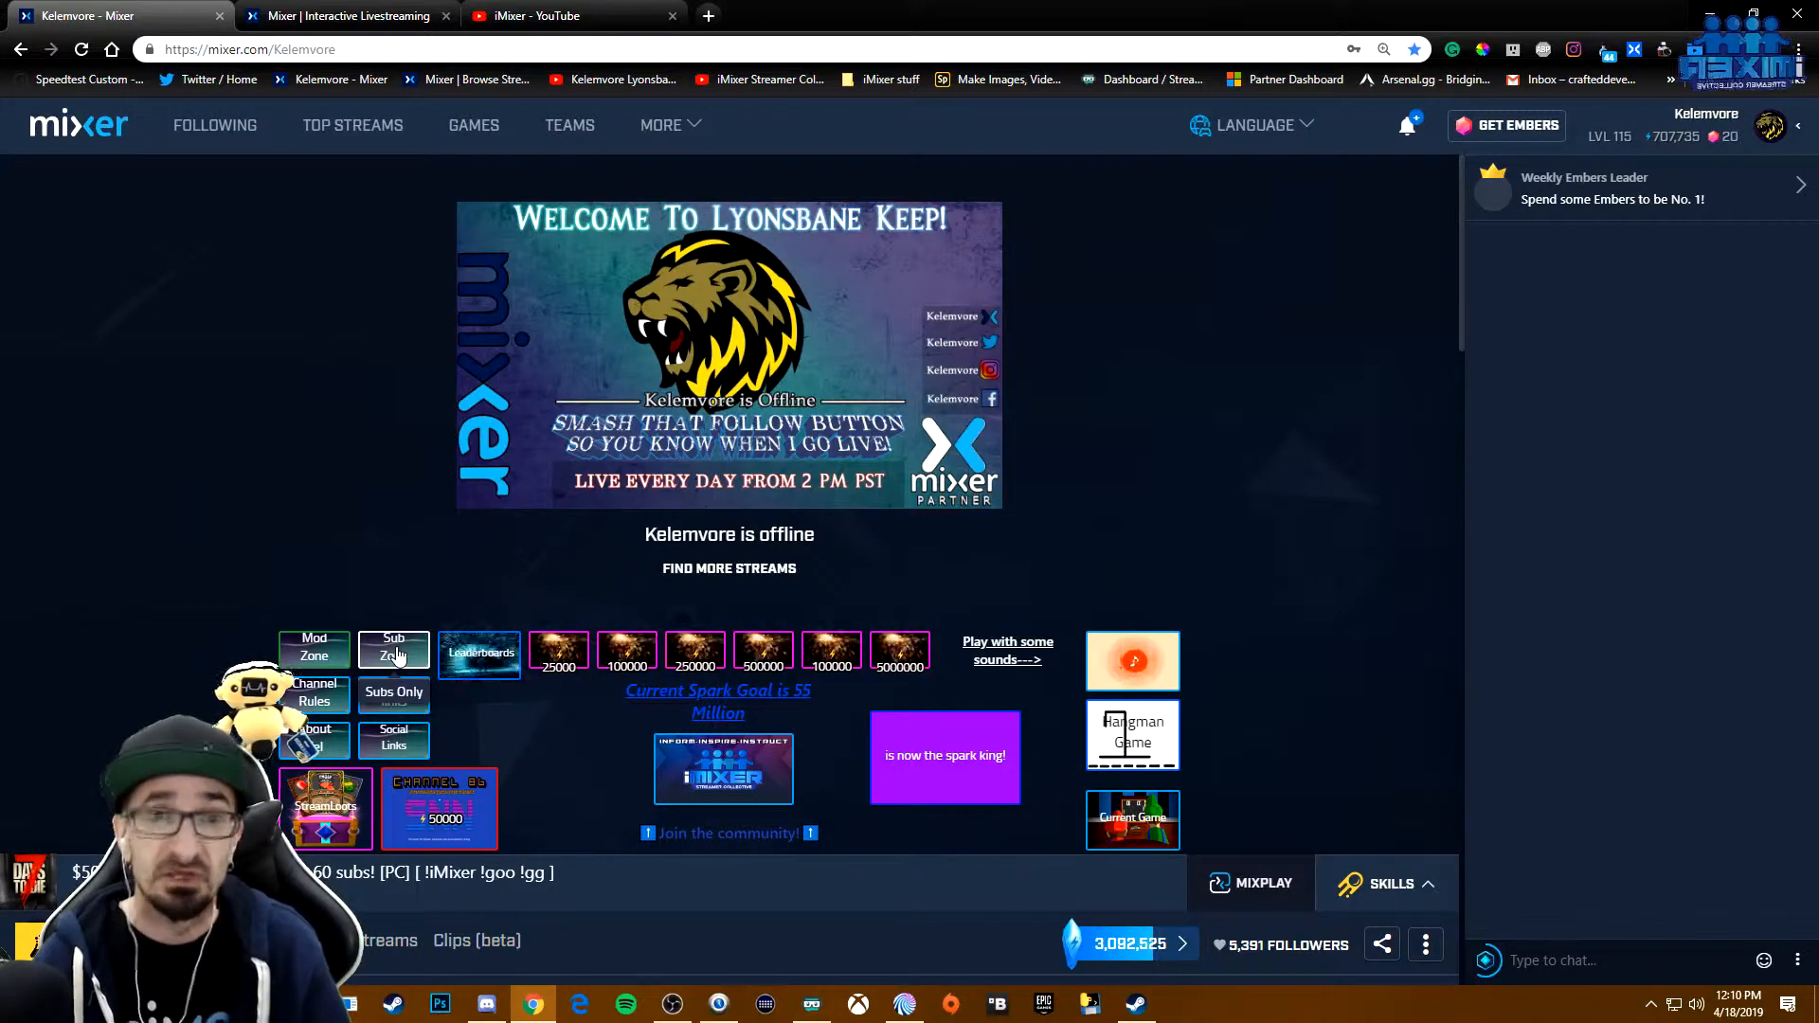
- Preview the Sub Zone scene on the channel page and return to the main scene
left_click(396, 653)
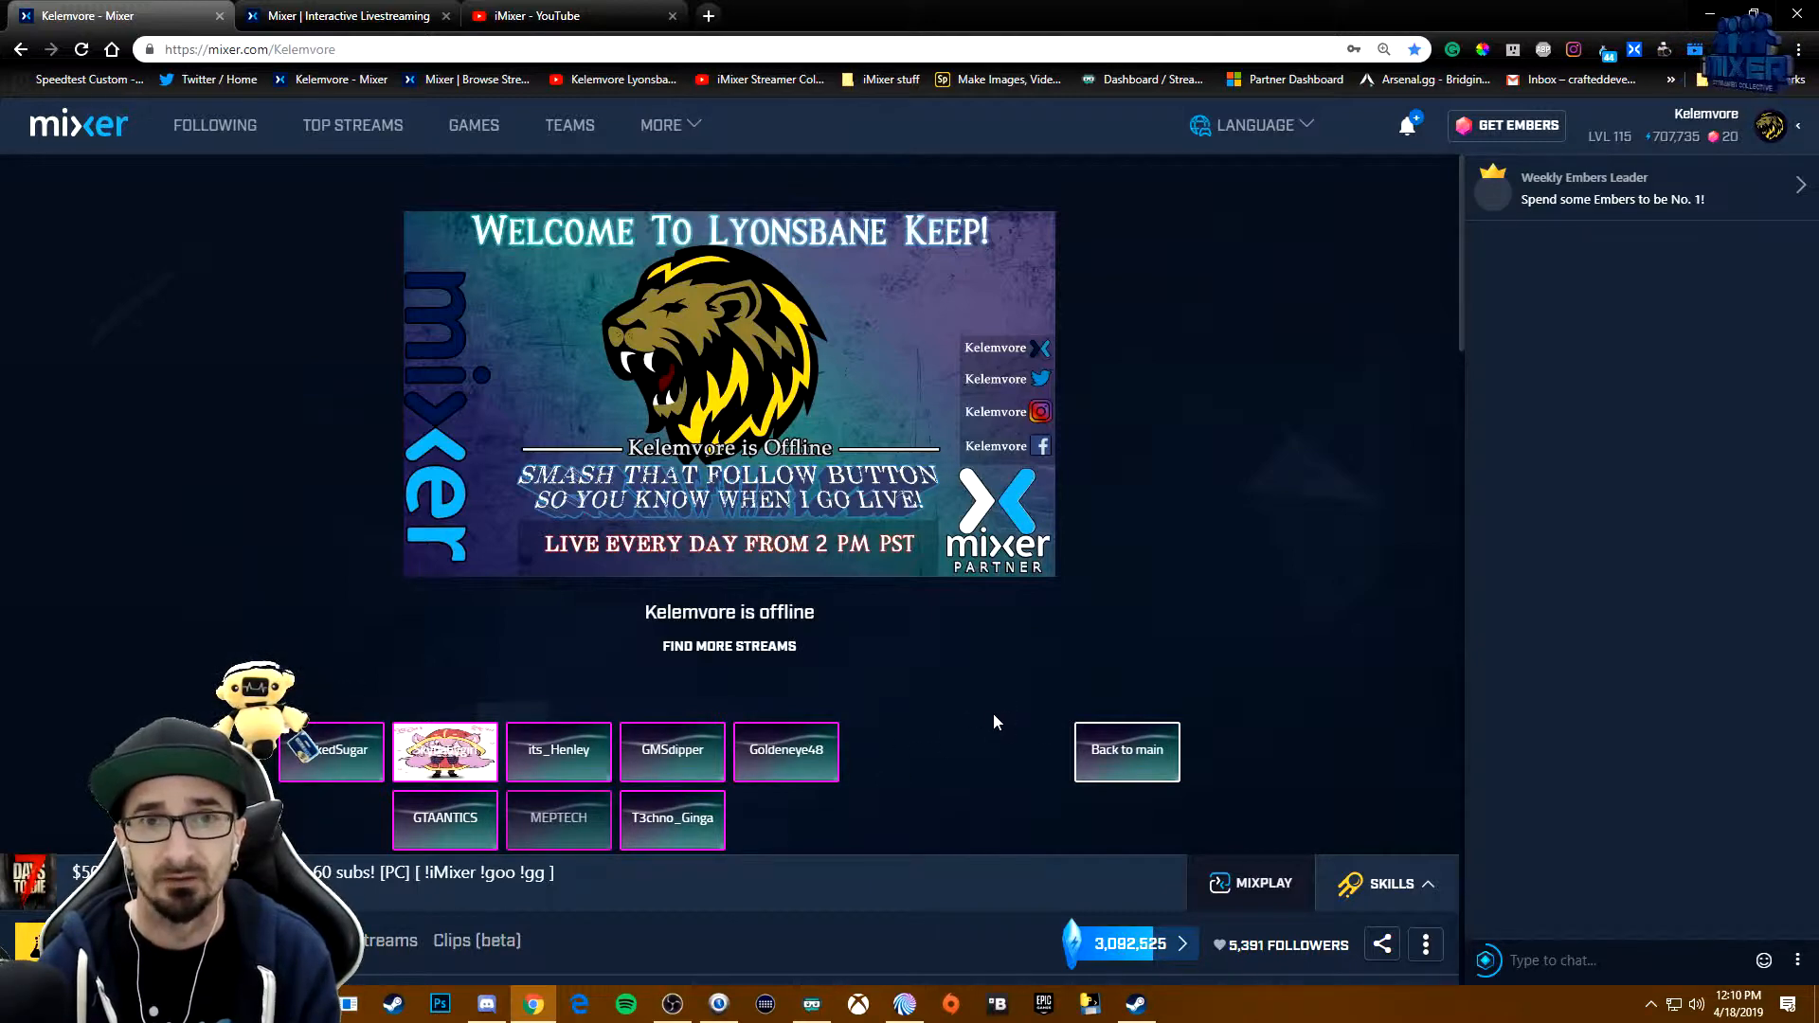
left_click(1082, 775)
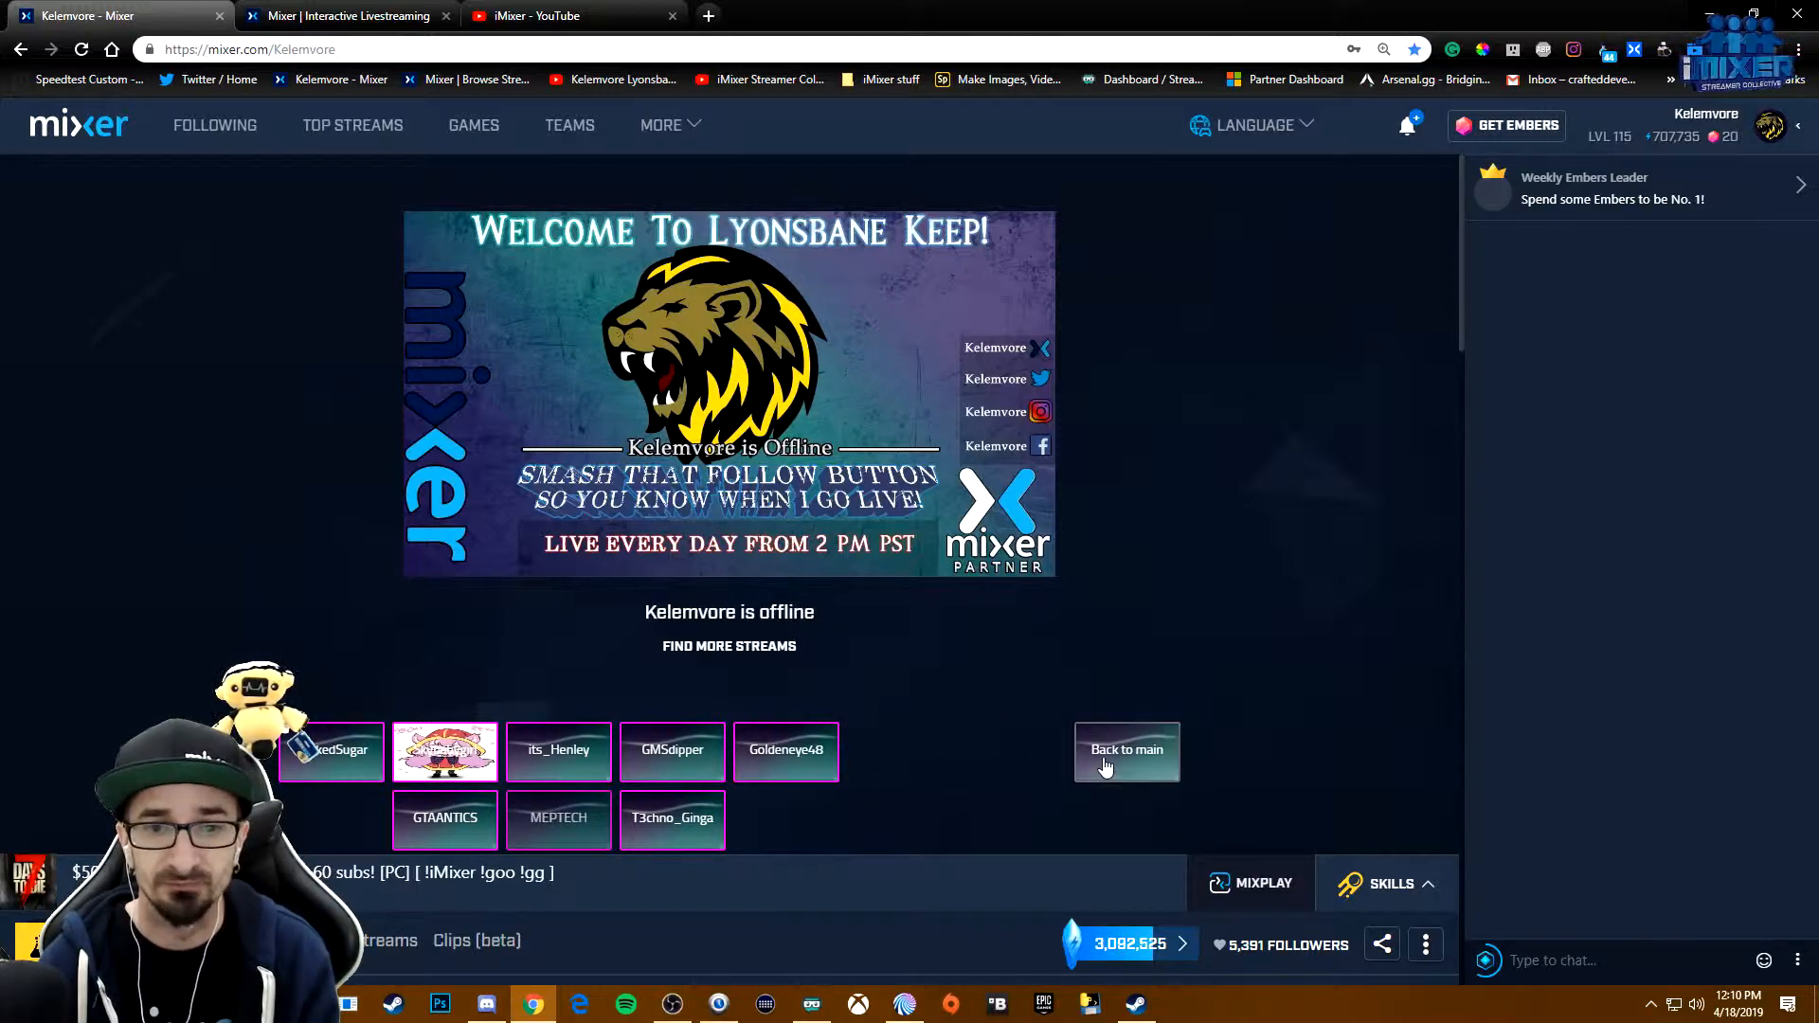
- In the Mixer interactive editor, inspect the Sponsor area button's settings in the default scene and display the Sub Only scene
left_click(329, 11)
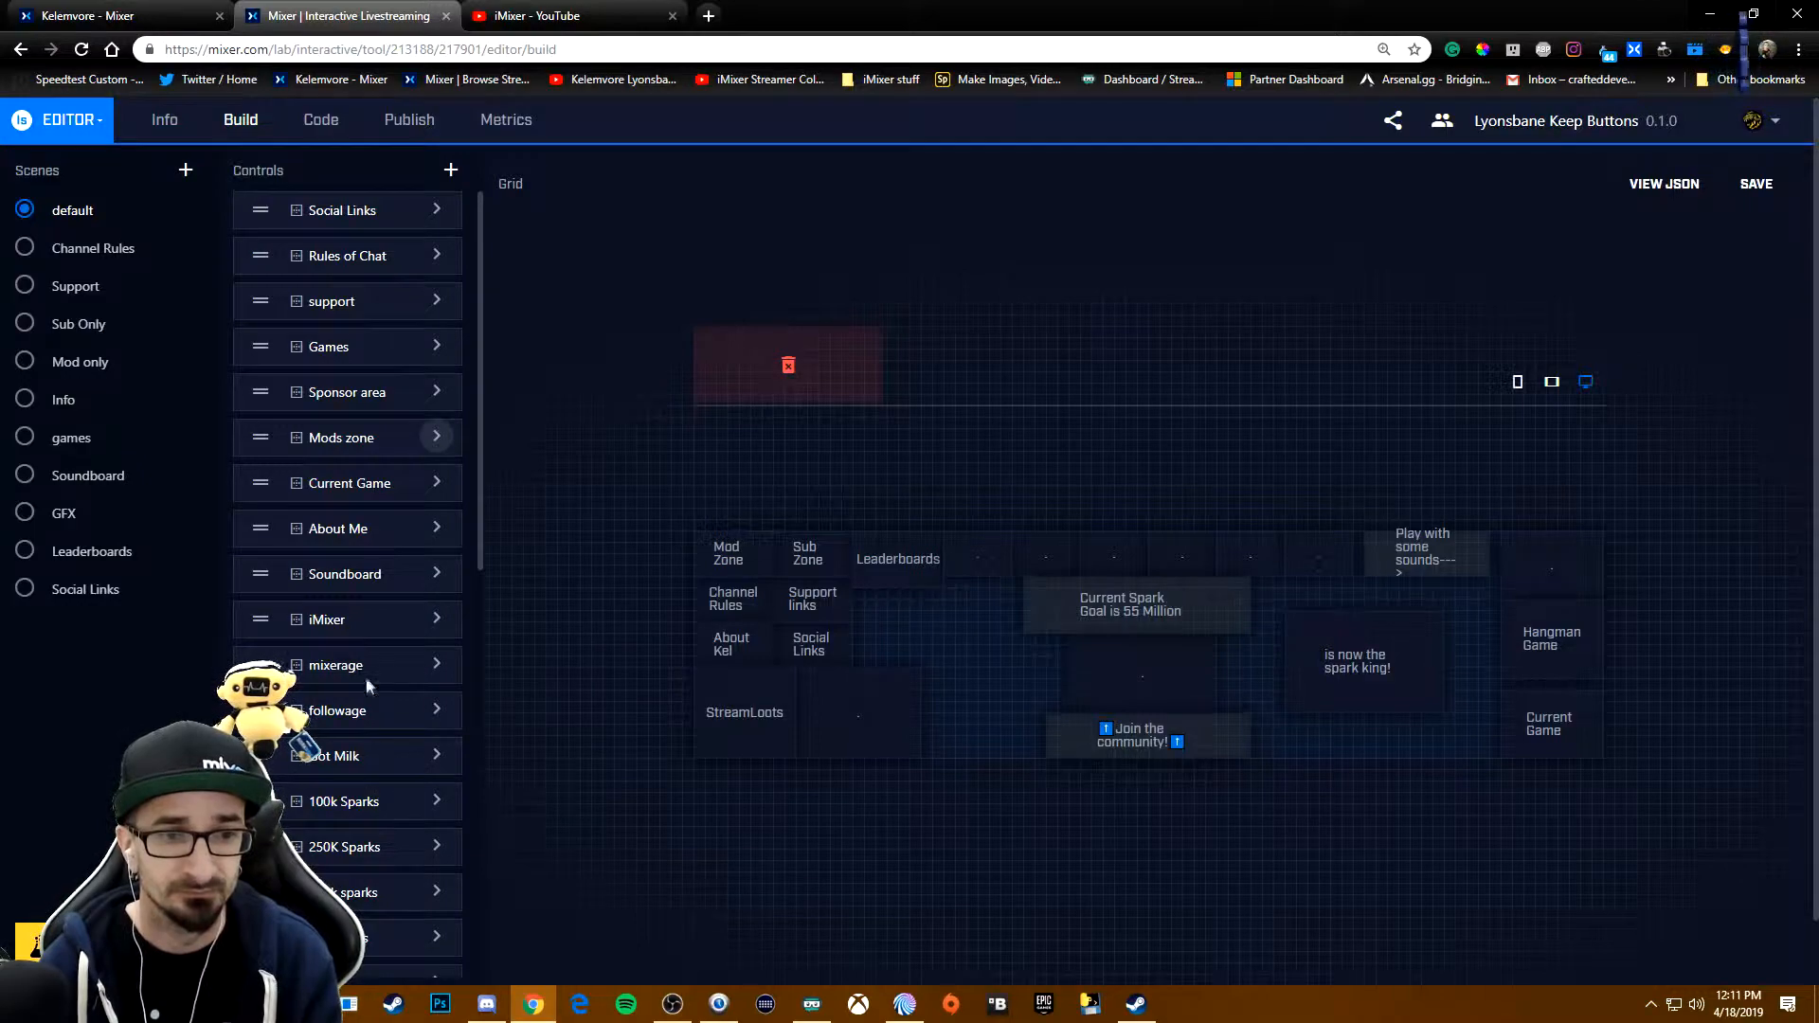
scroll(386, 701, "down", 3)
scroll(386, 684, "down", 5)
scroll(383, 568, "up", 5)
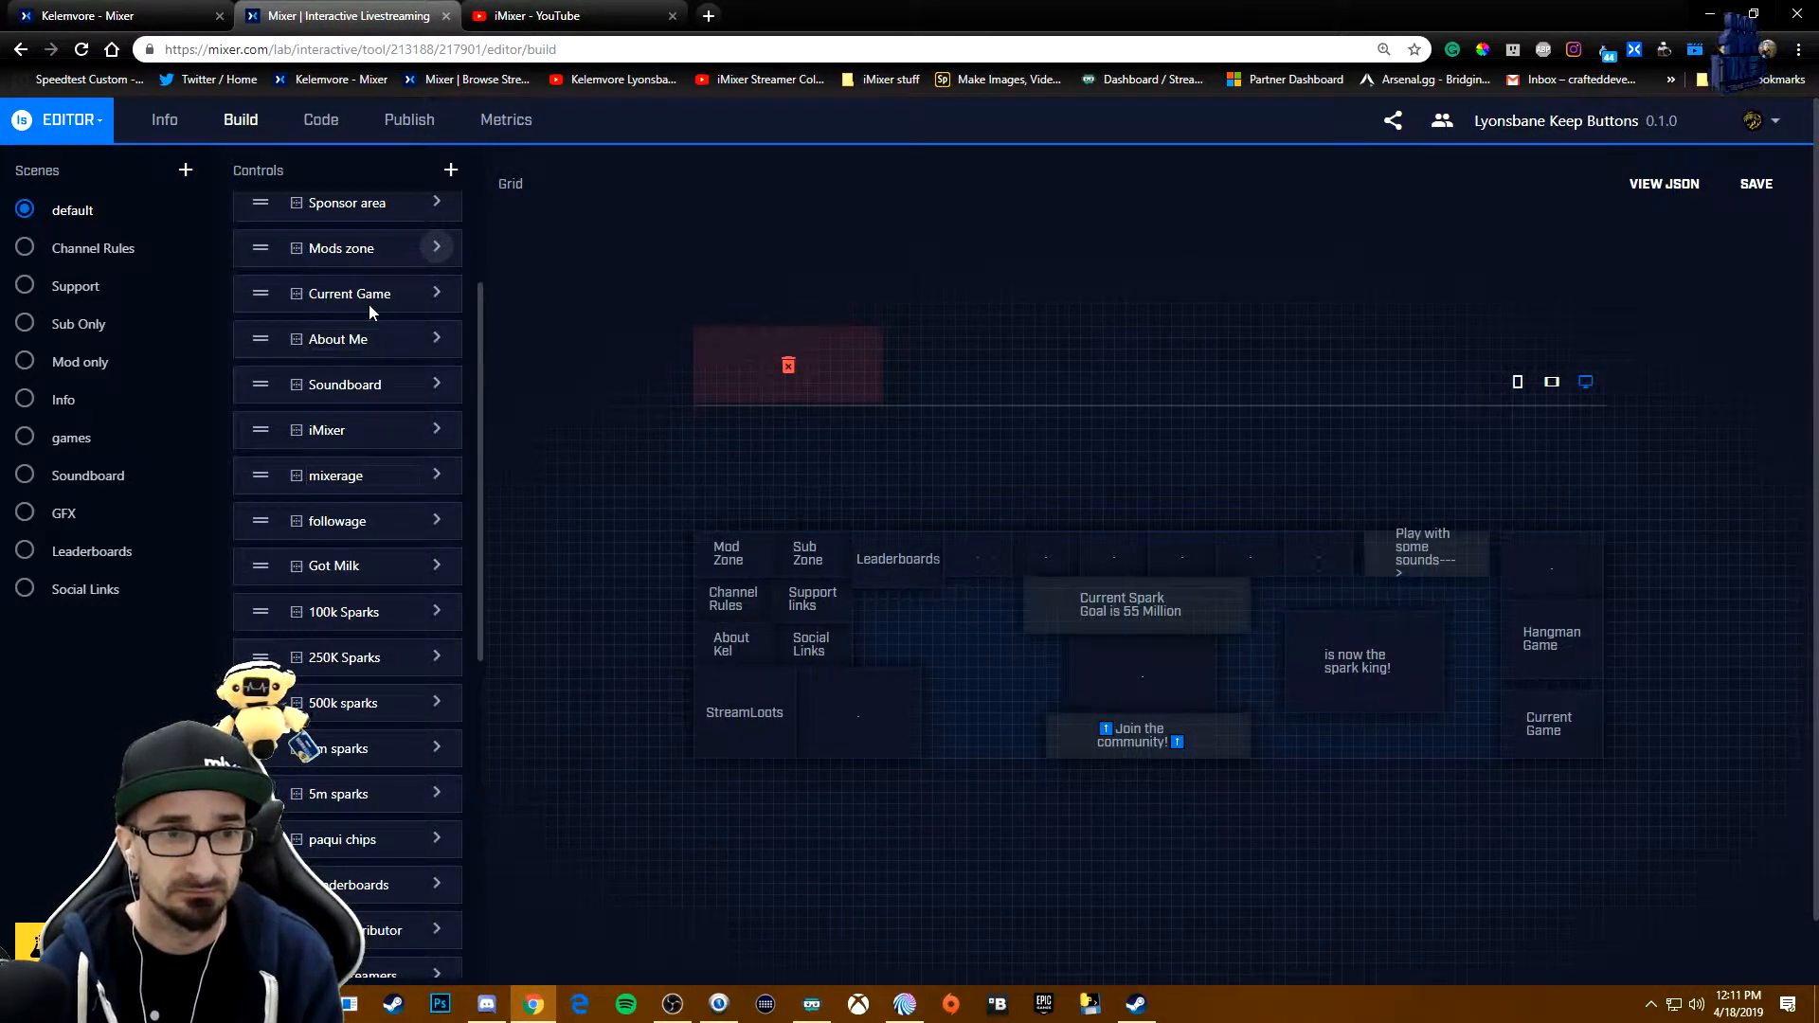
scroll(389, 285, "up", 2)
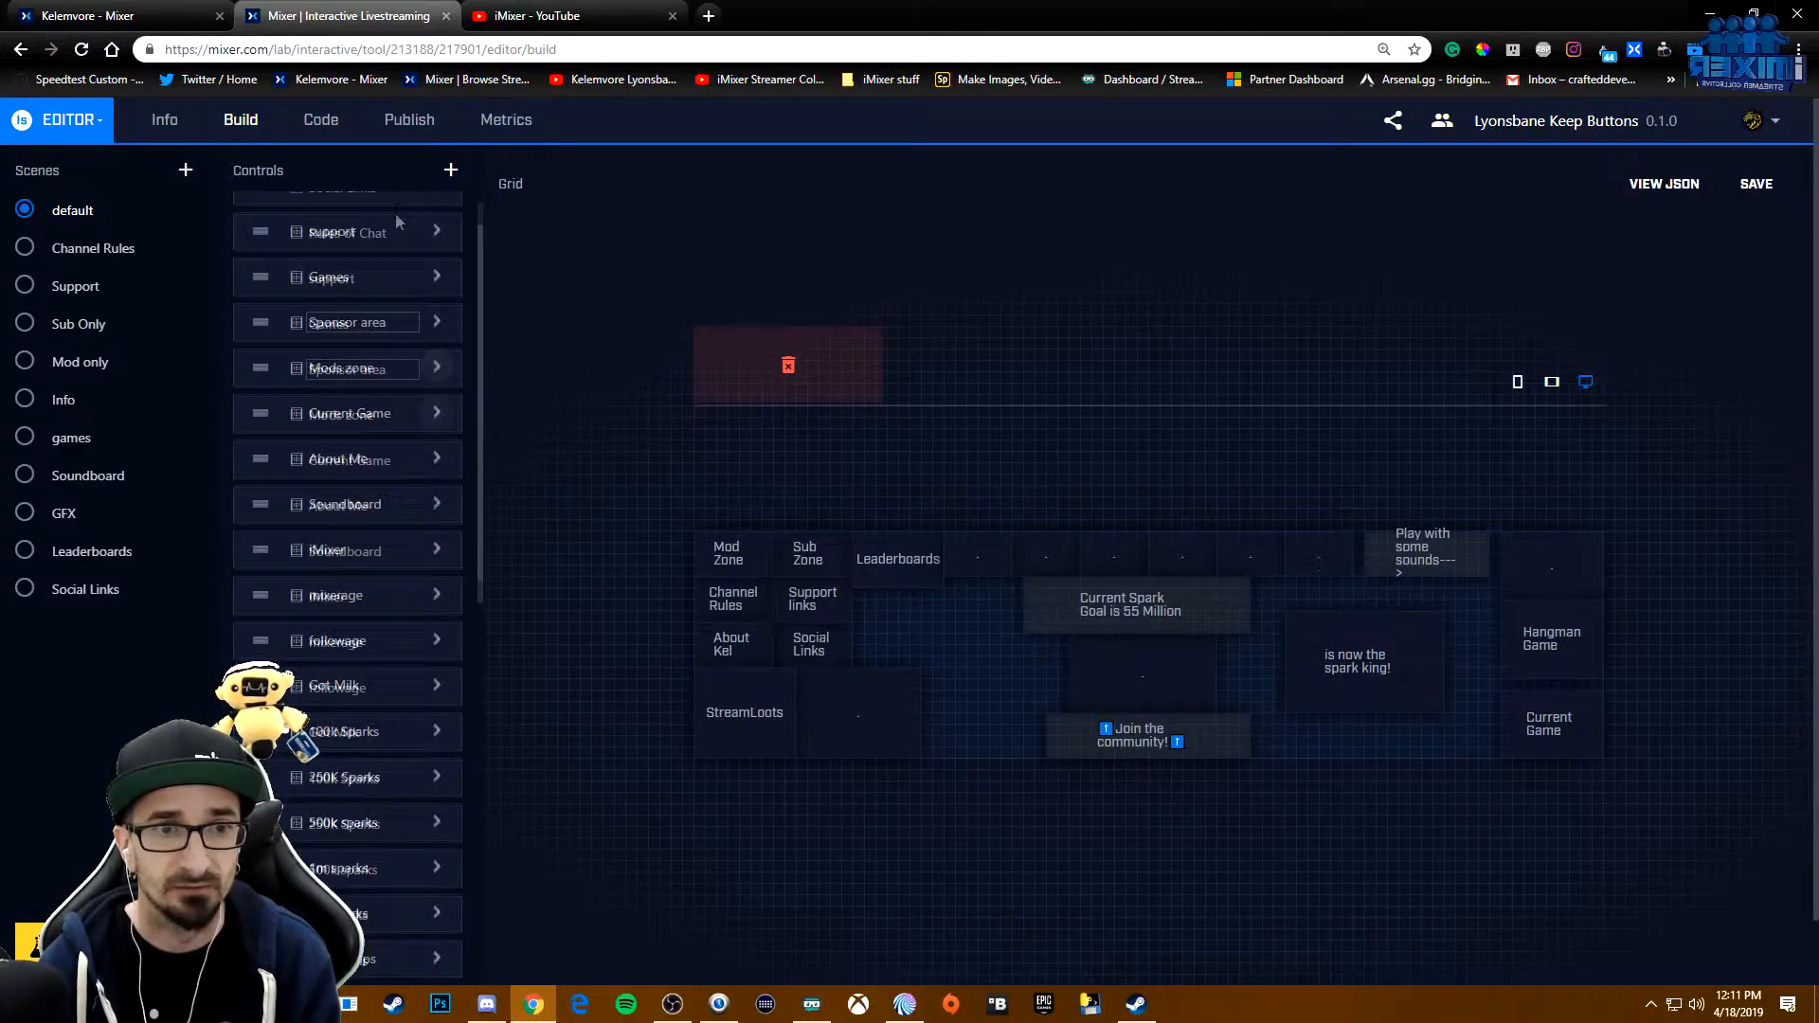
left_click(436, 391)
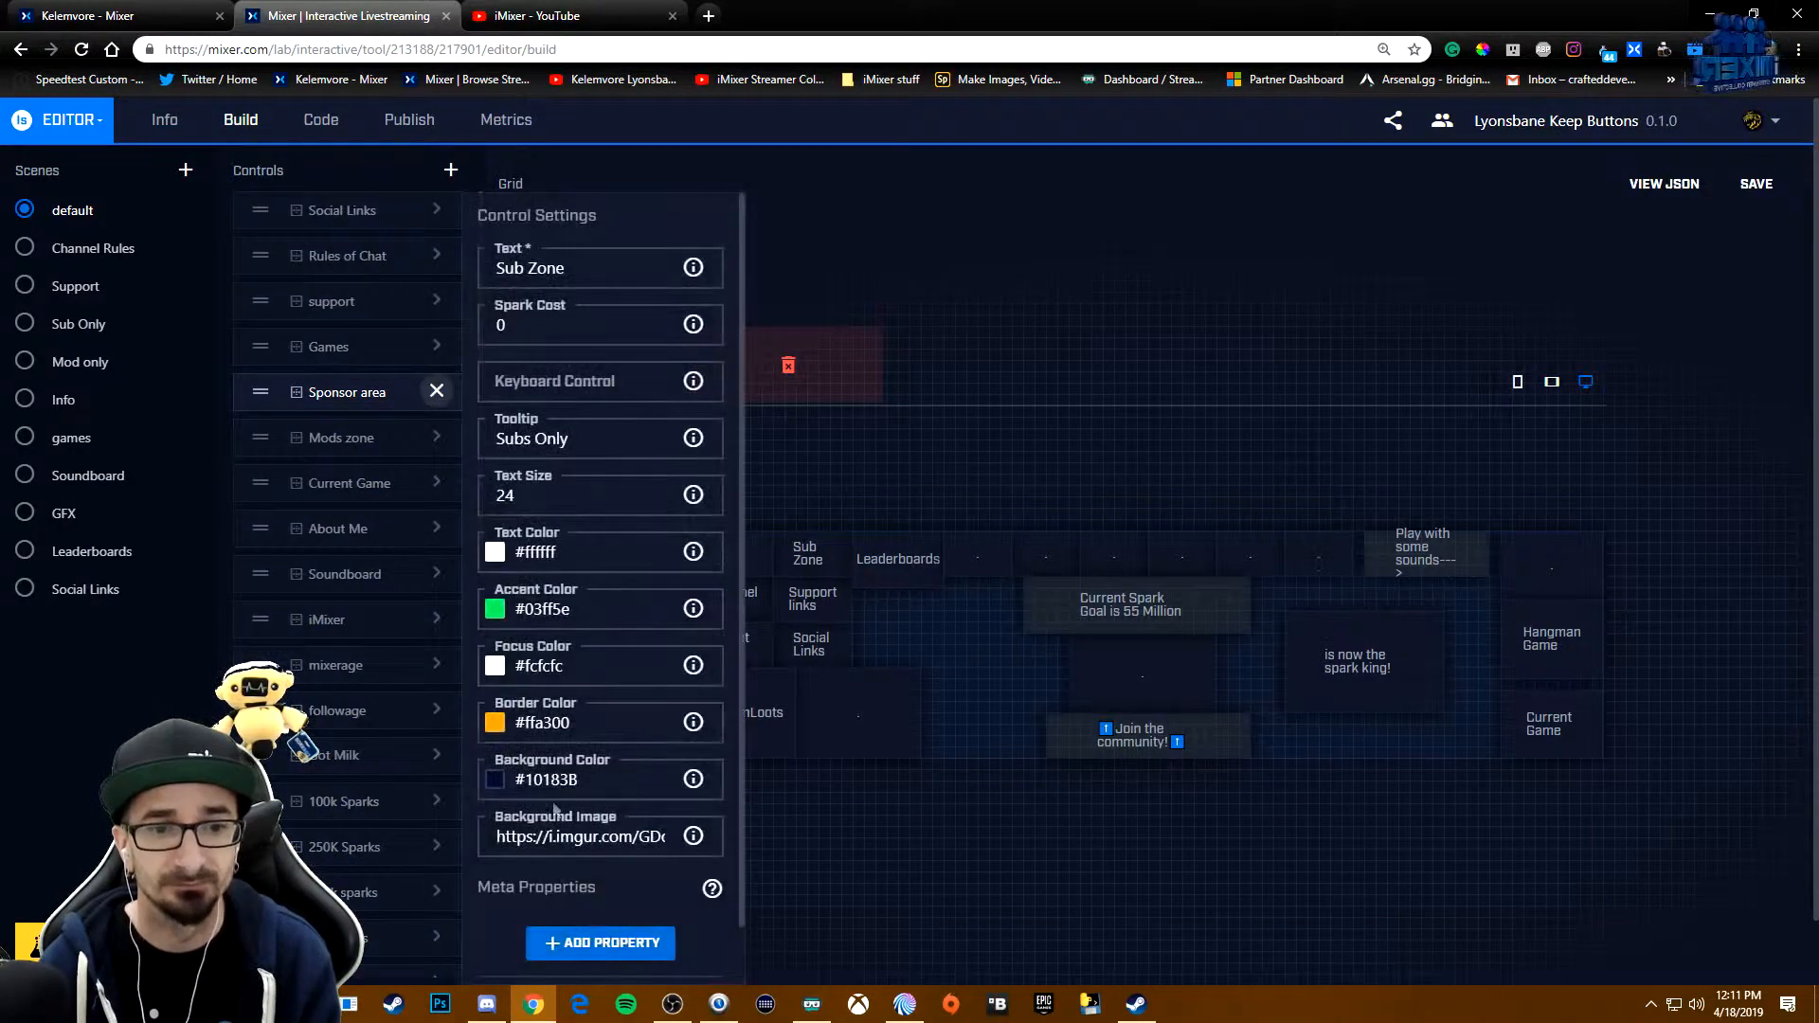
left_click(436, 392)
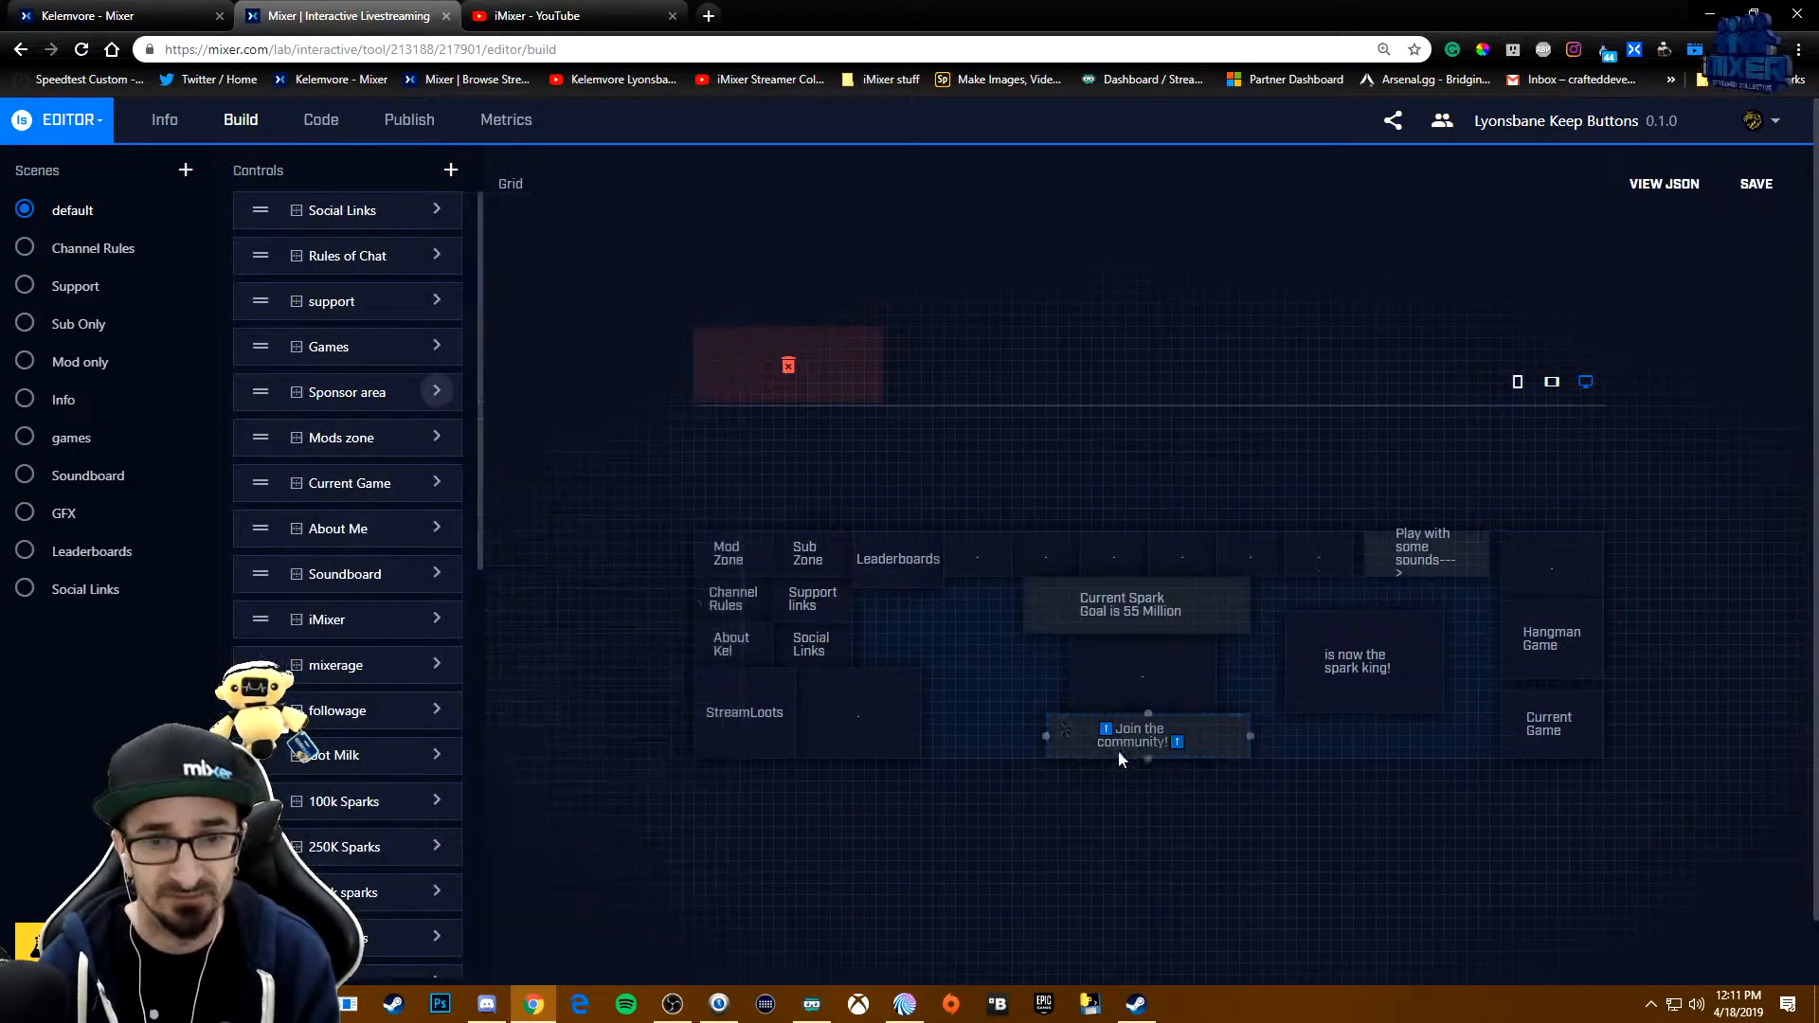
left_click(24, 323)
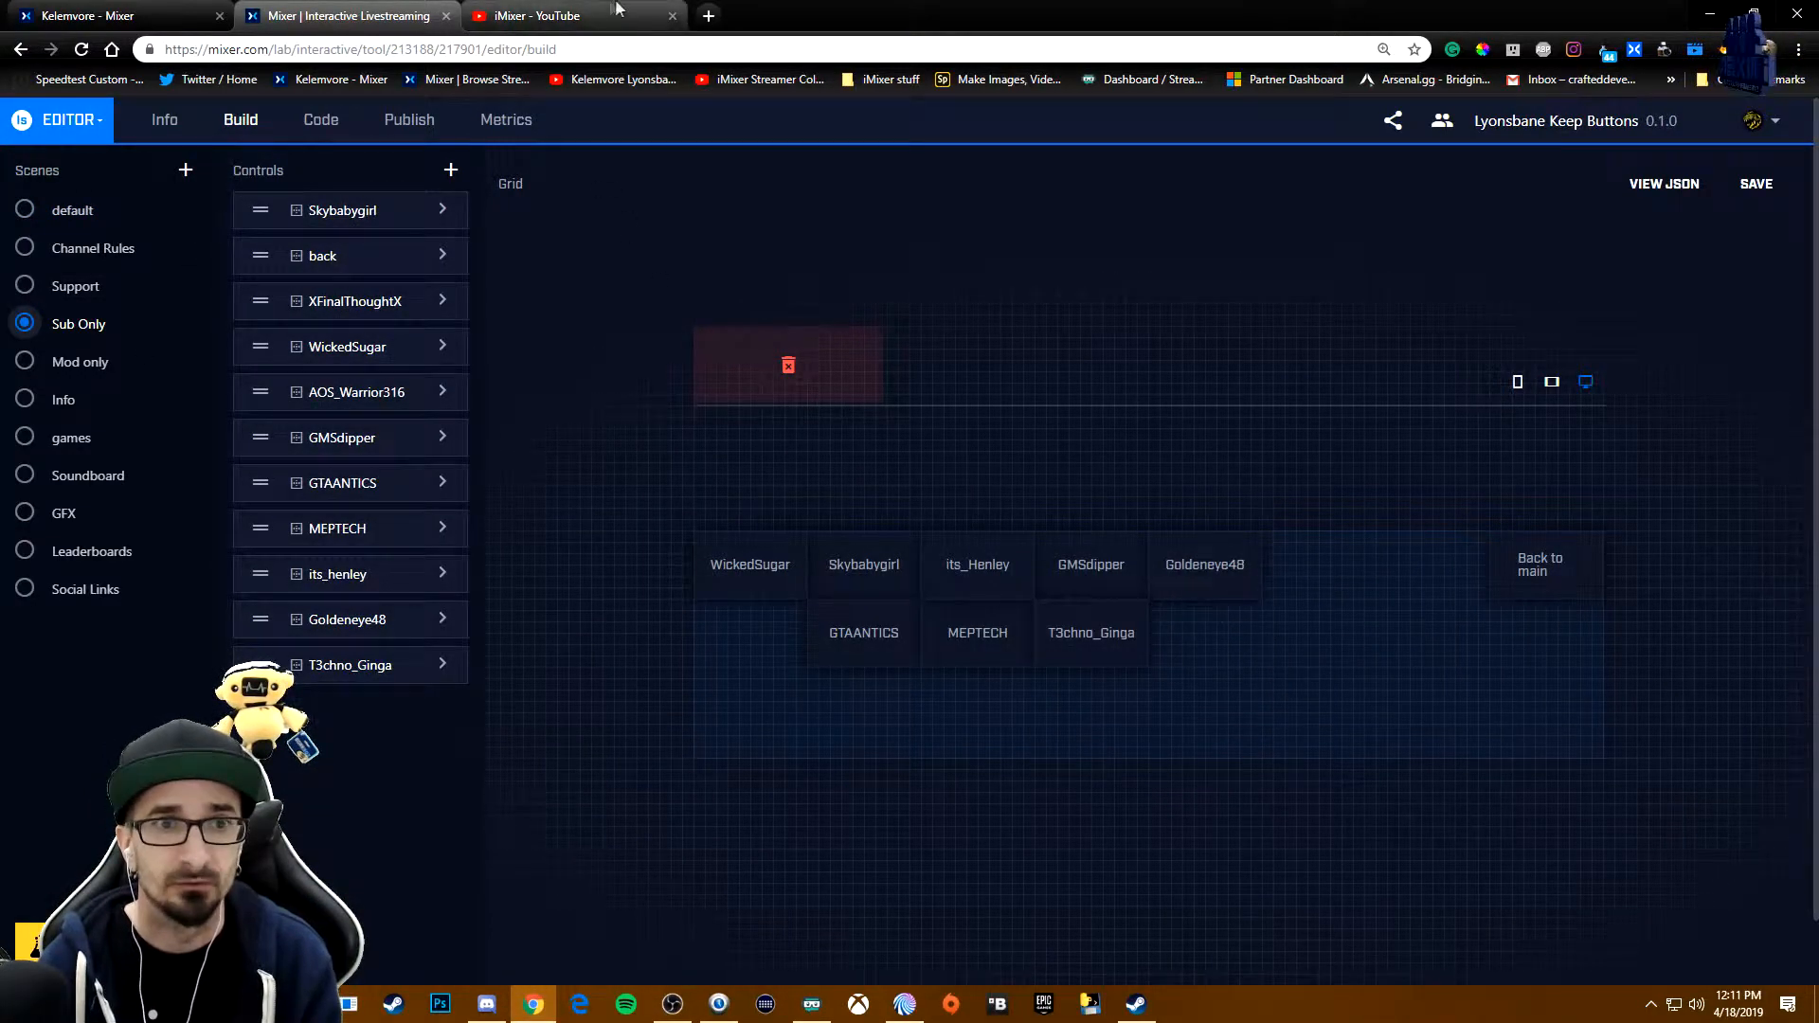
- Switch to Mix It Up and examine the Interactive action in the default scene's Sponsor area command
left_click(115, 11)
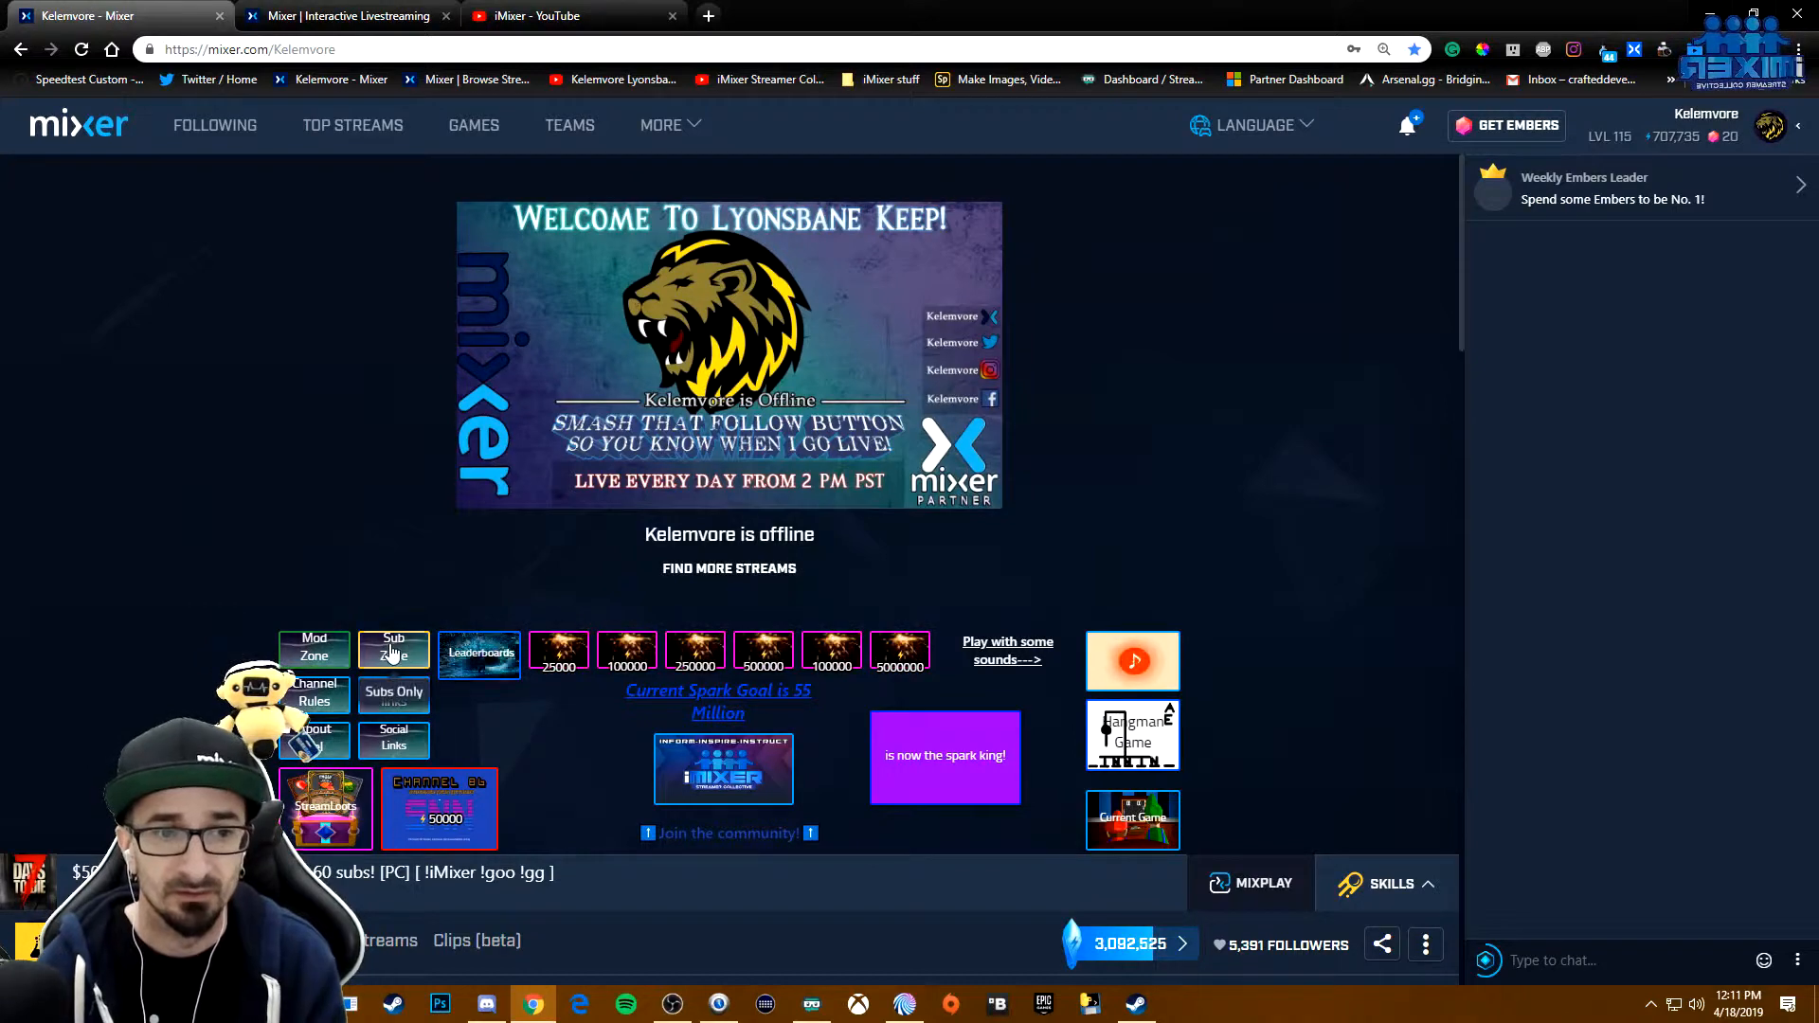
left_click(905, 1006)
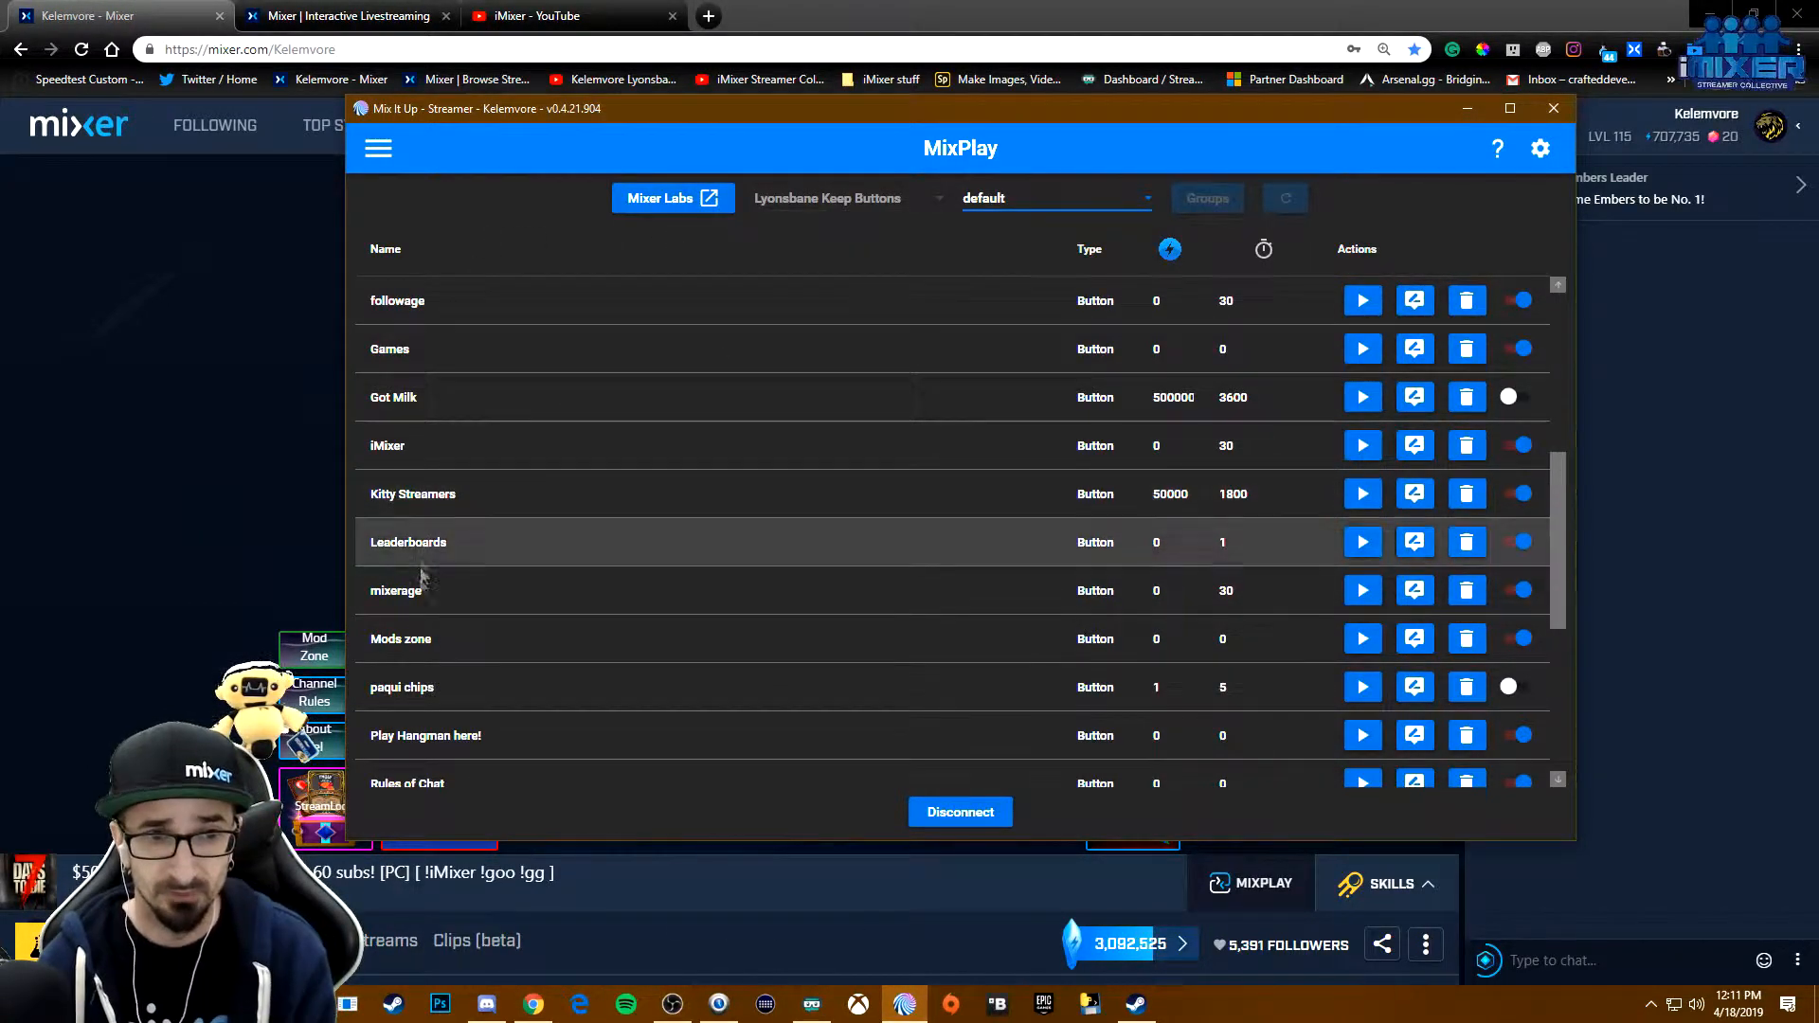
scroll(440, 594, "down", 1)
scroll(445, 631, "down", 1)
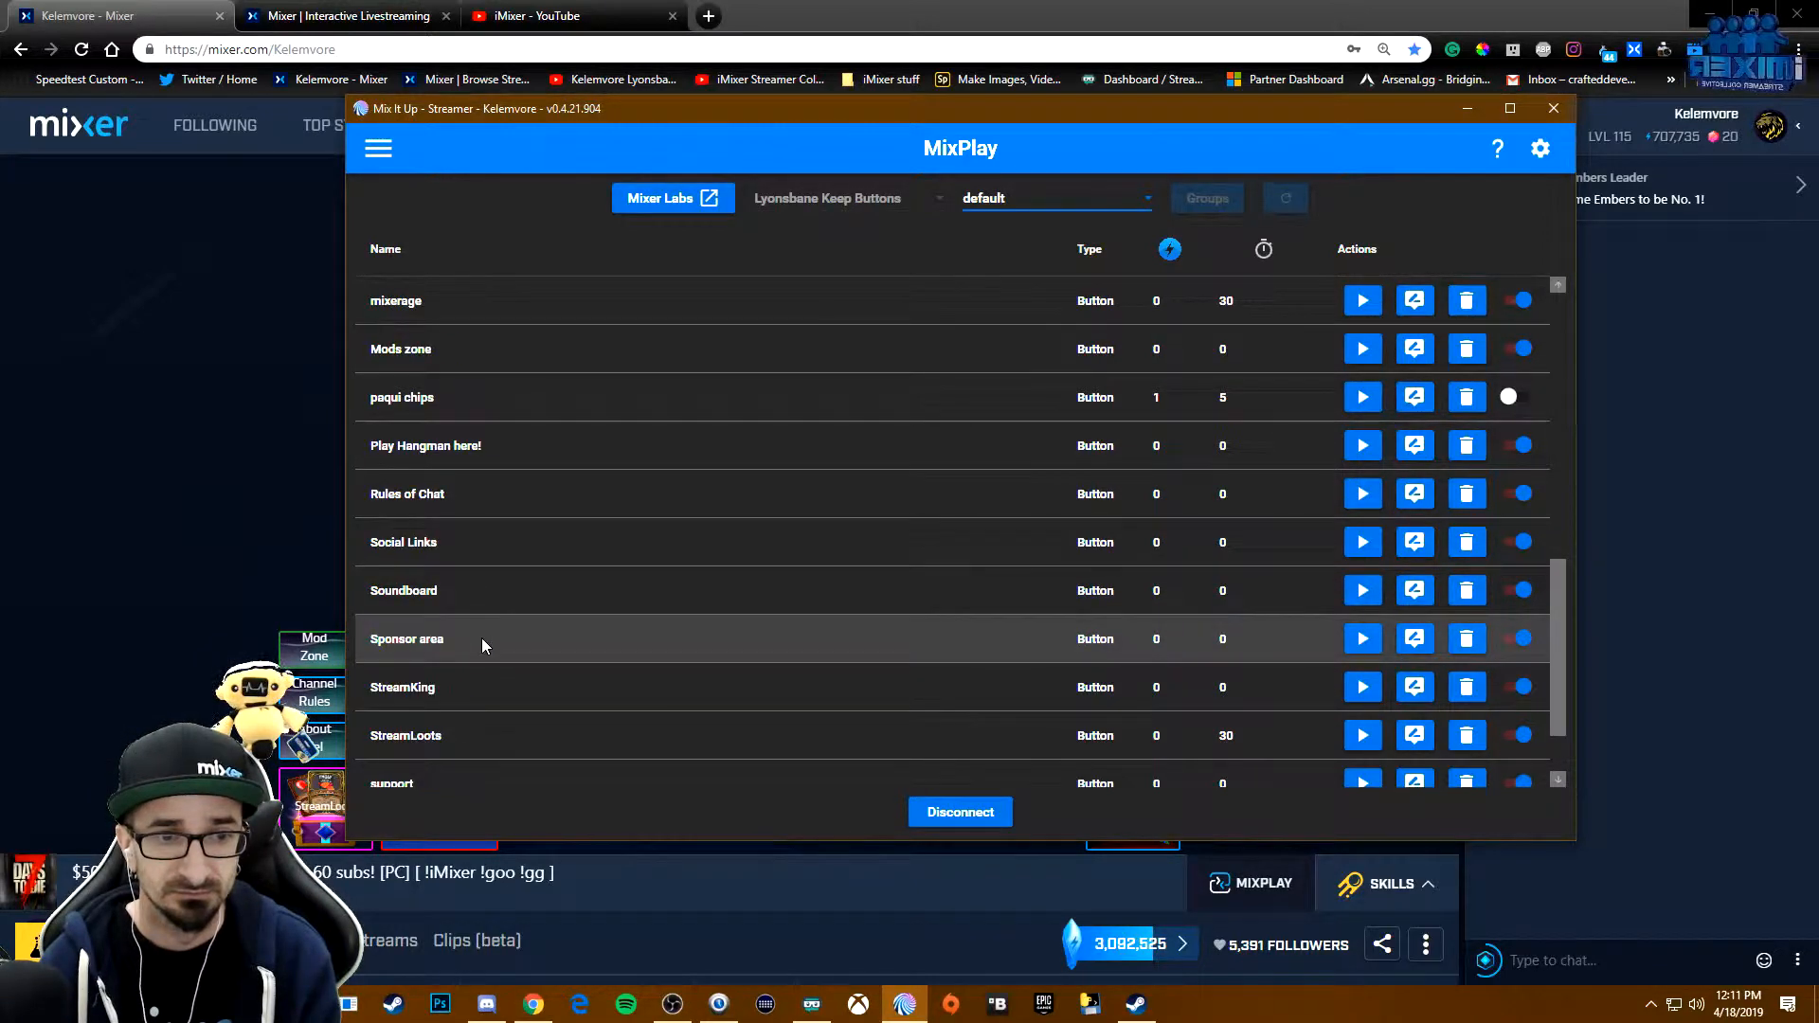
scroll(482, 639, "down", 1)
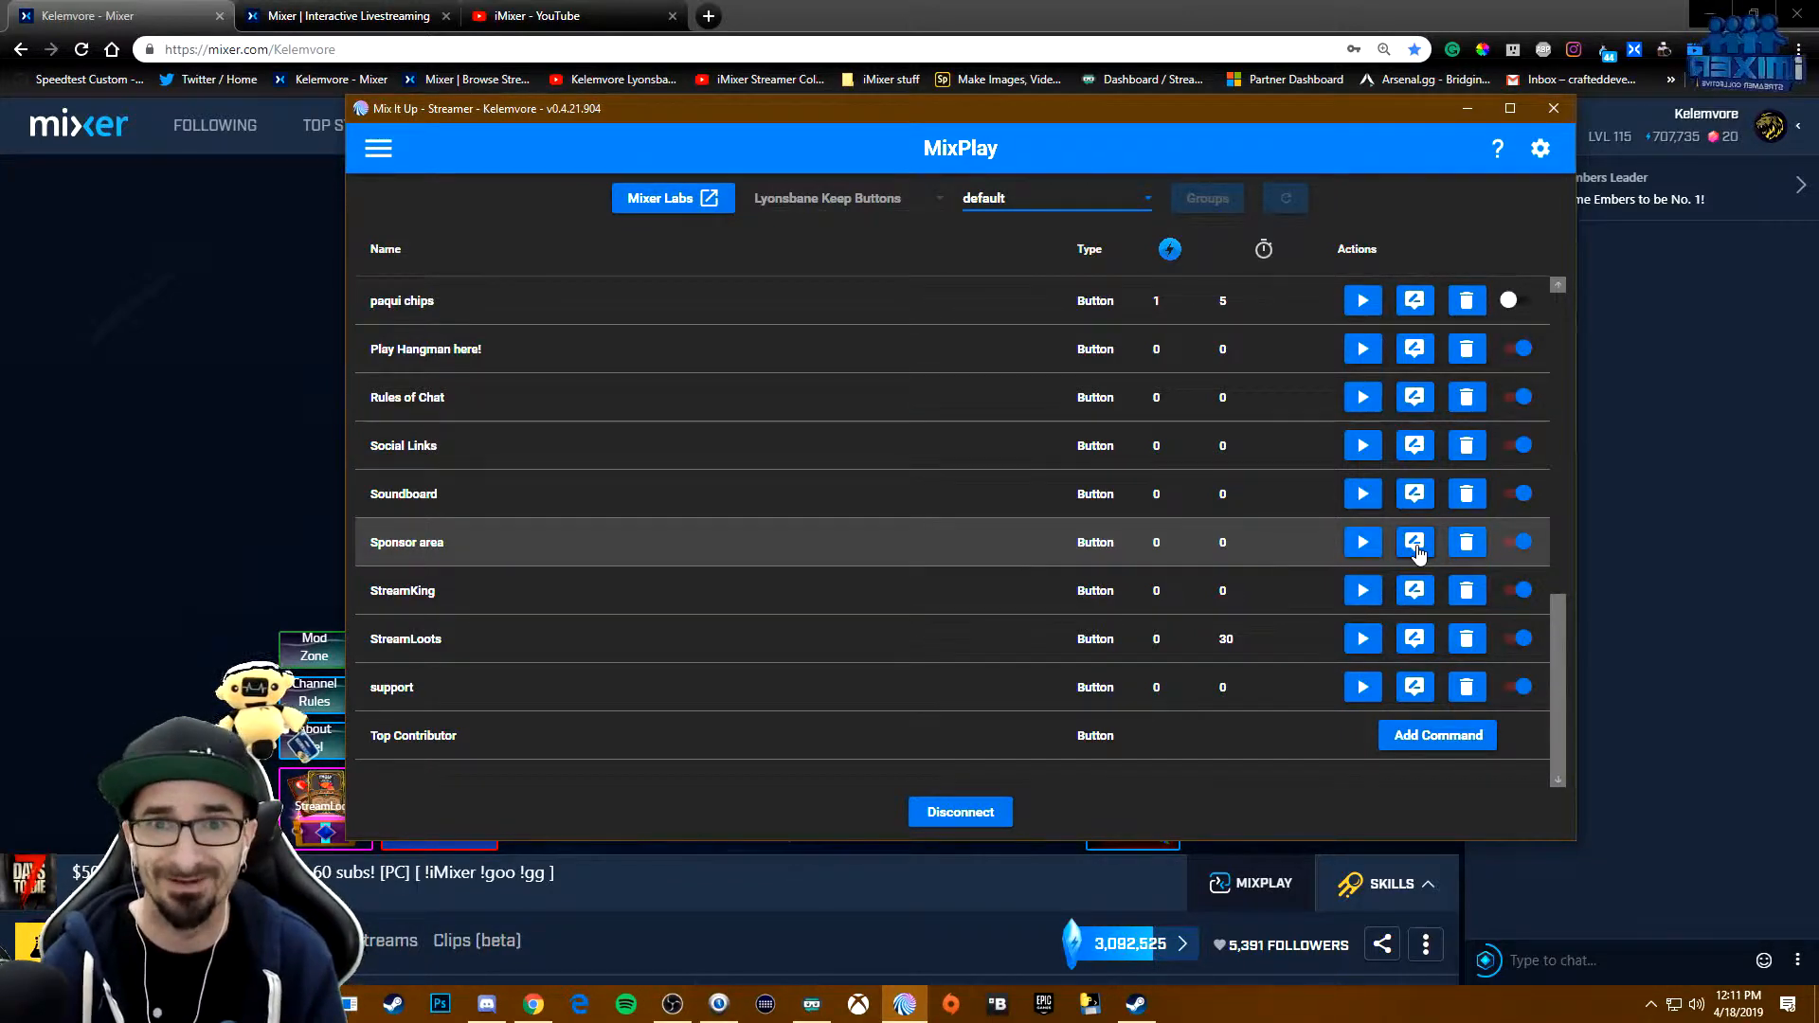
left_click(1415, 547)
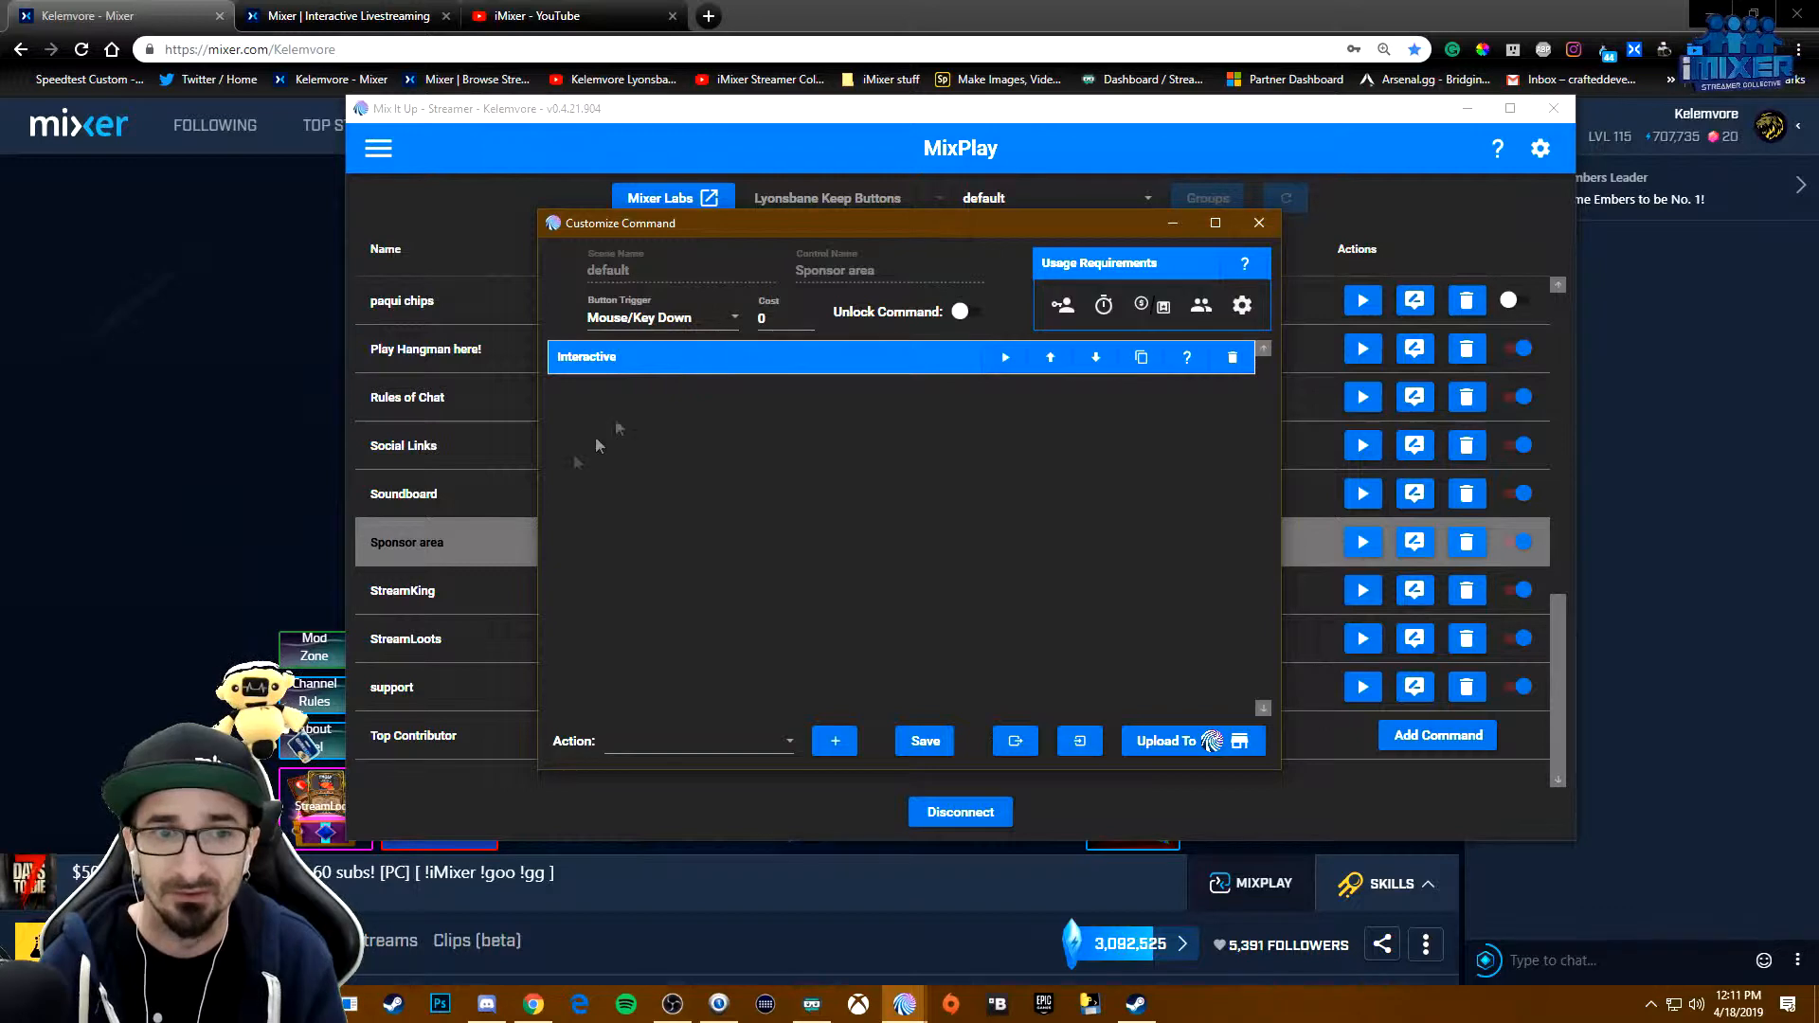
left_click(690, 358)
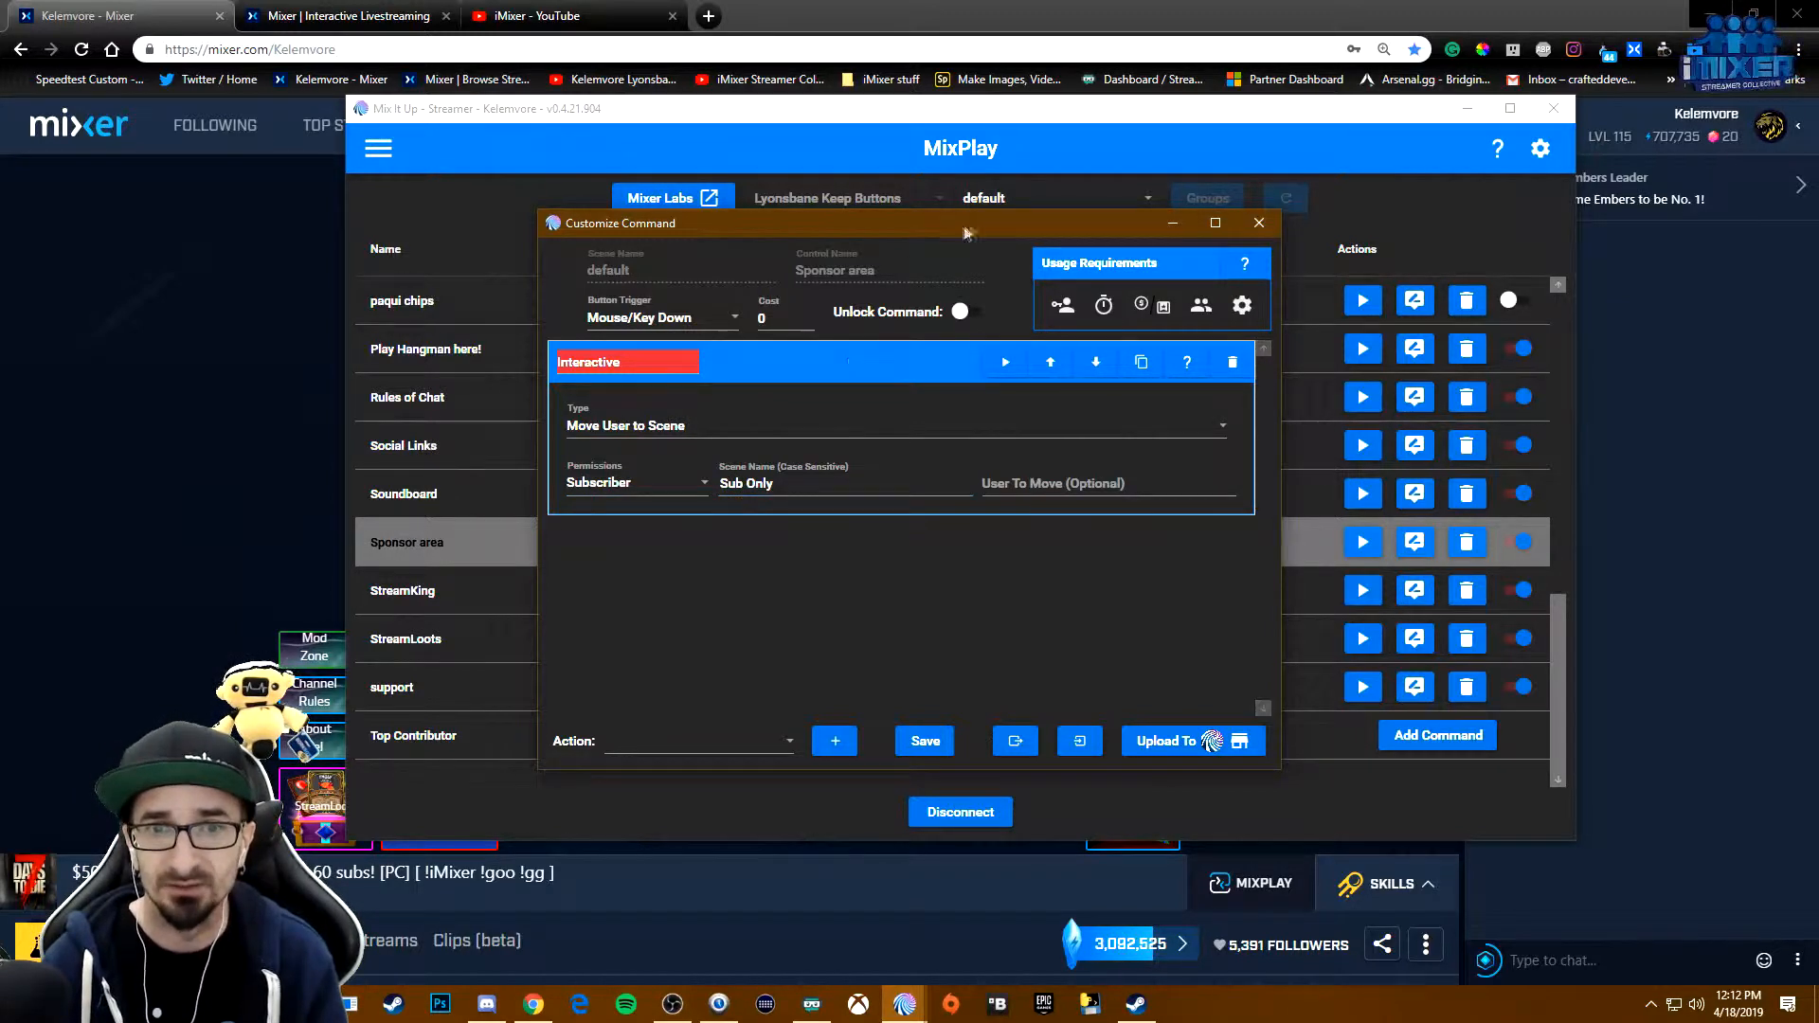
- Check the user role requirement of the Sponsor area command and close the command window
left_click(1006, 200)
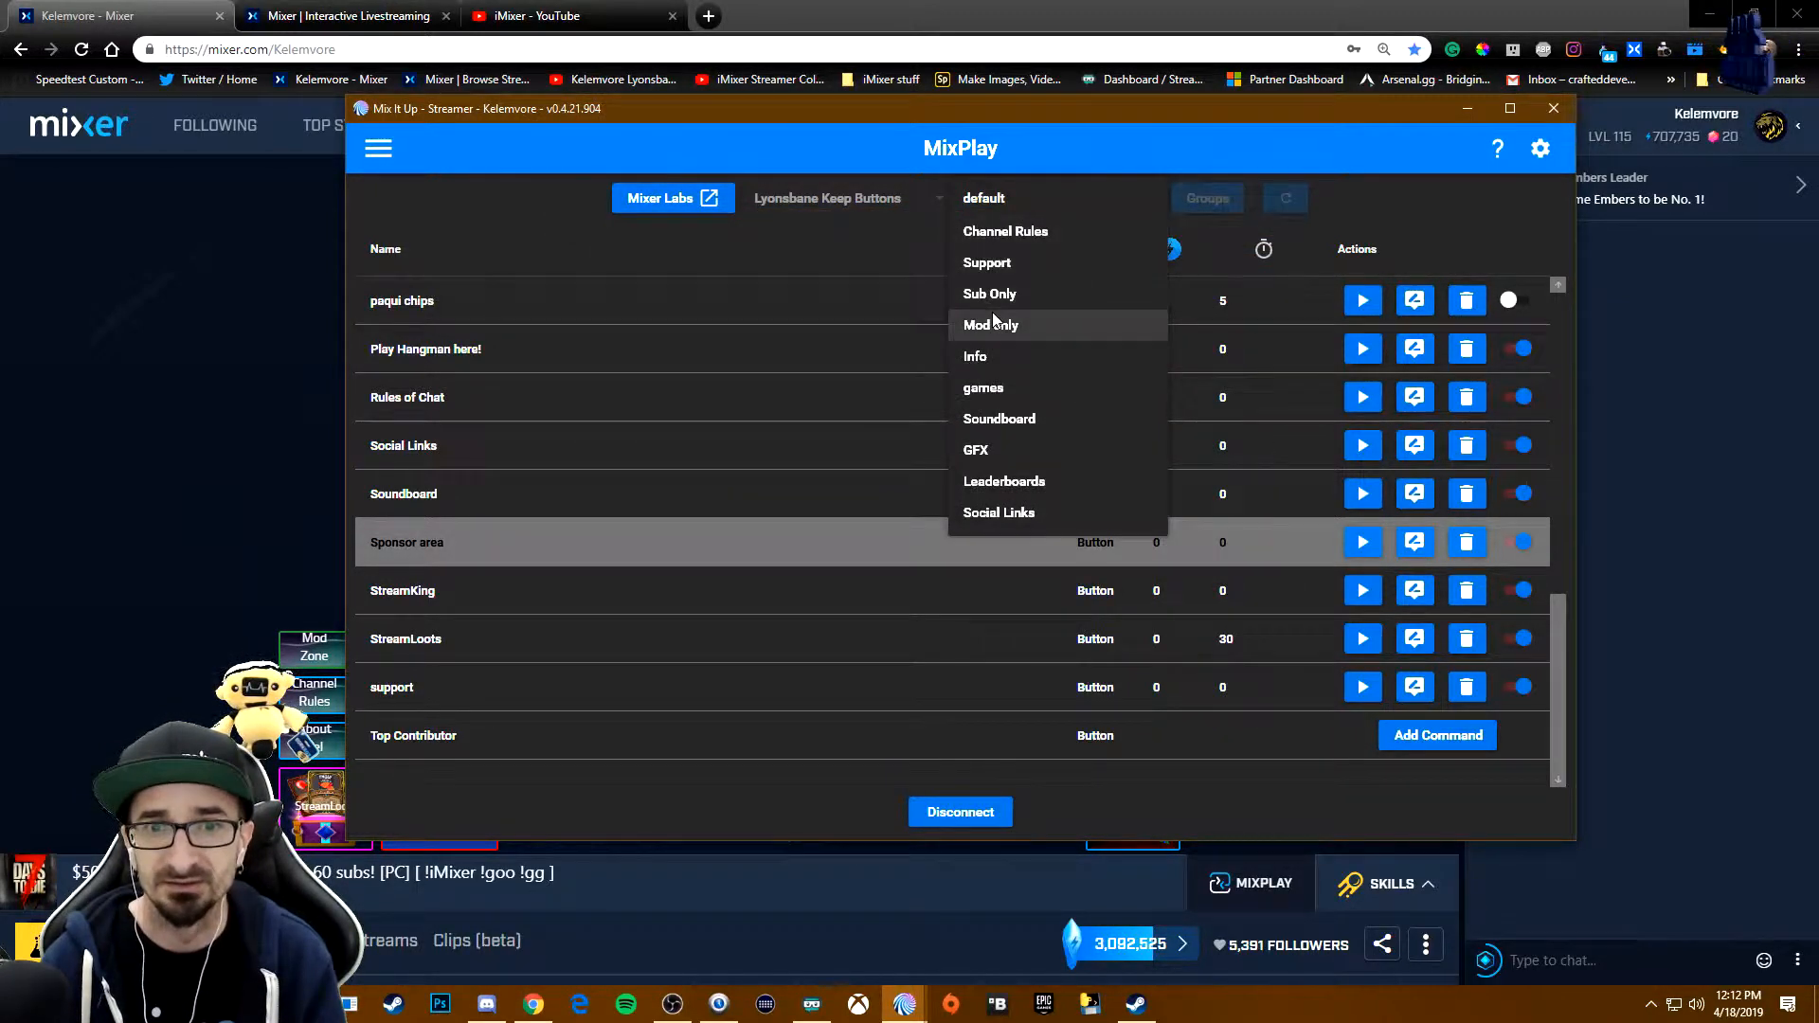
left_click(905, 1004)
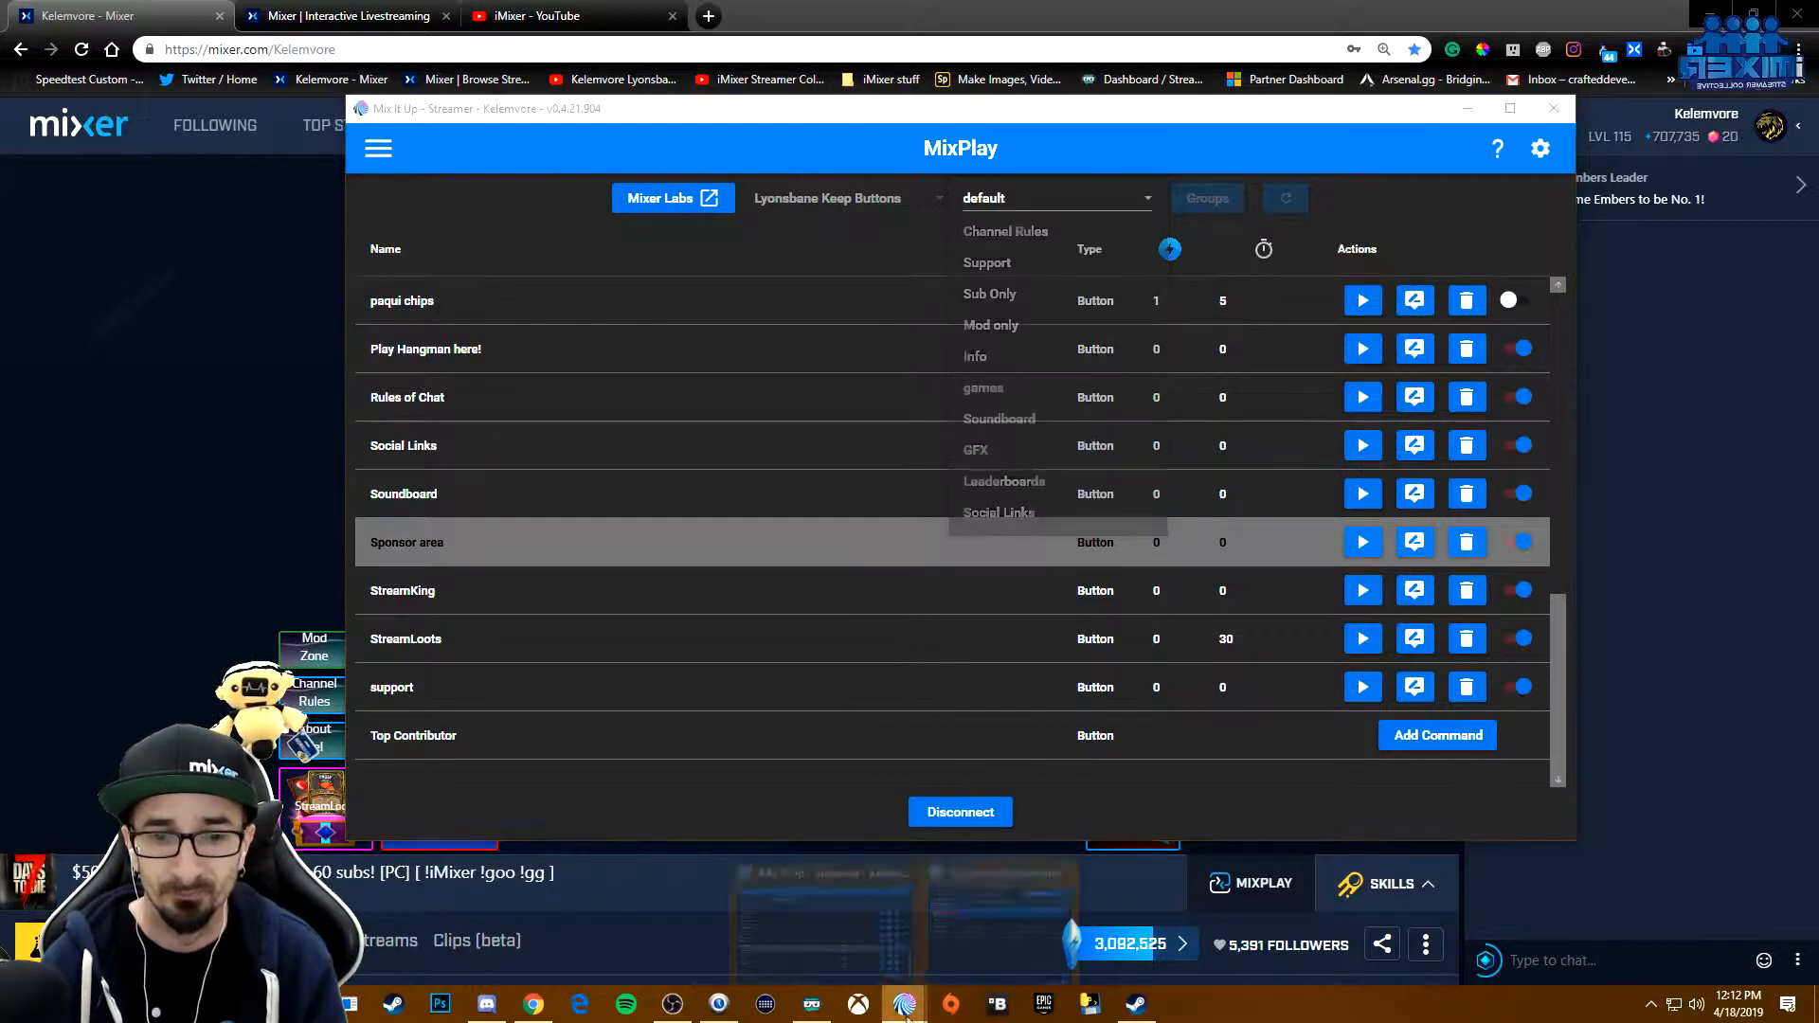
left_click(959, 962)
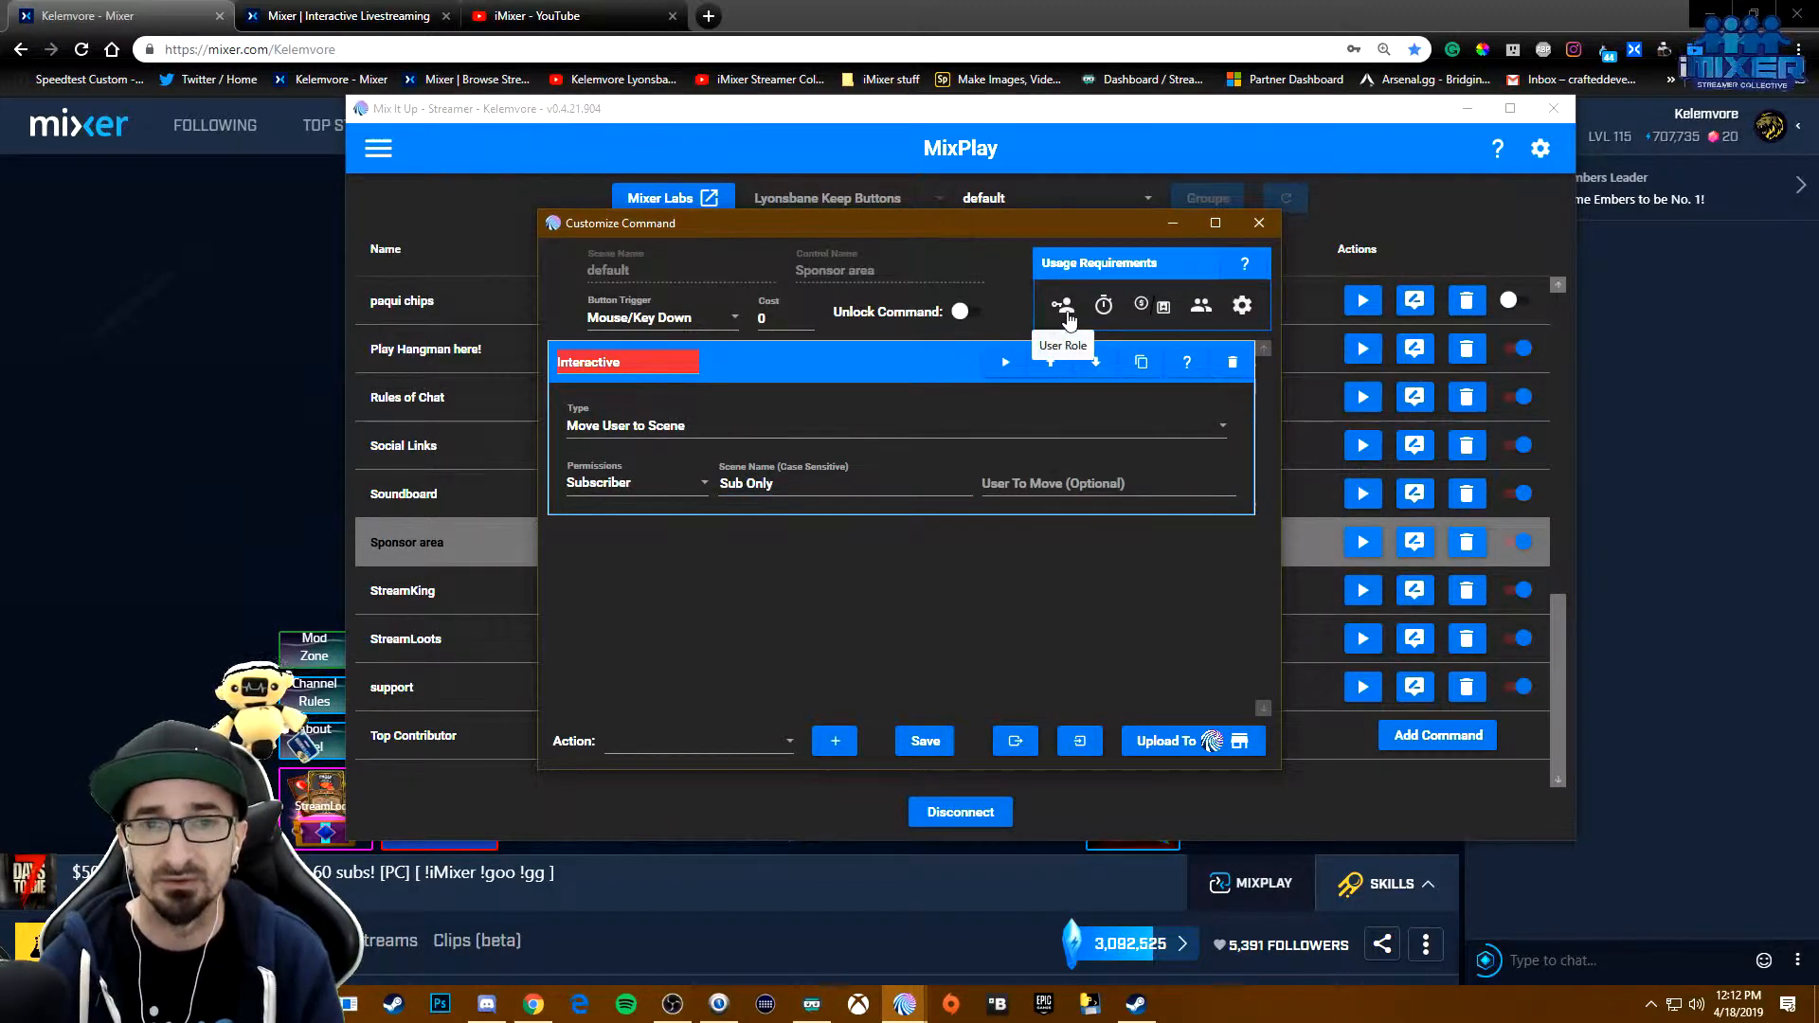
left_click(1064, 312)
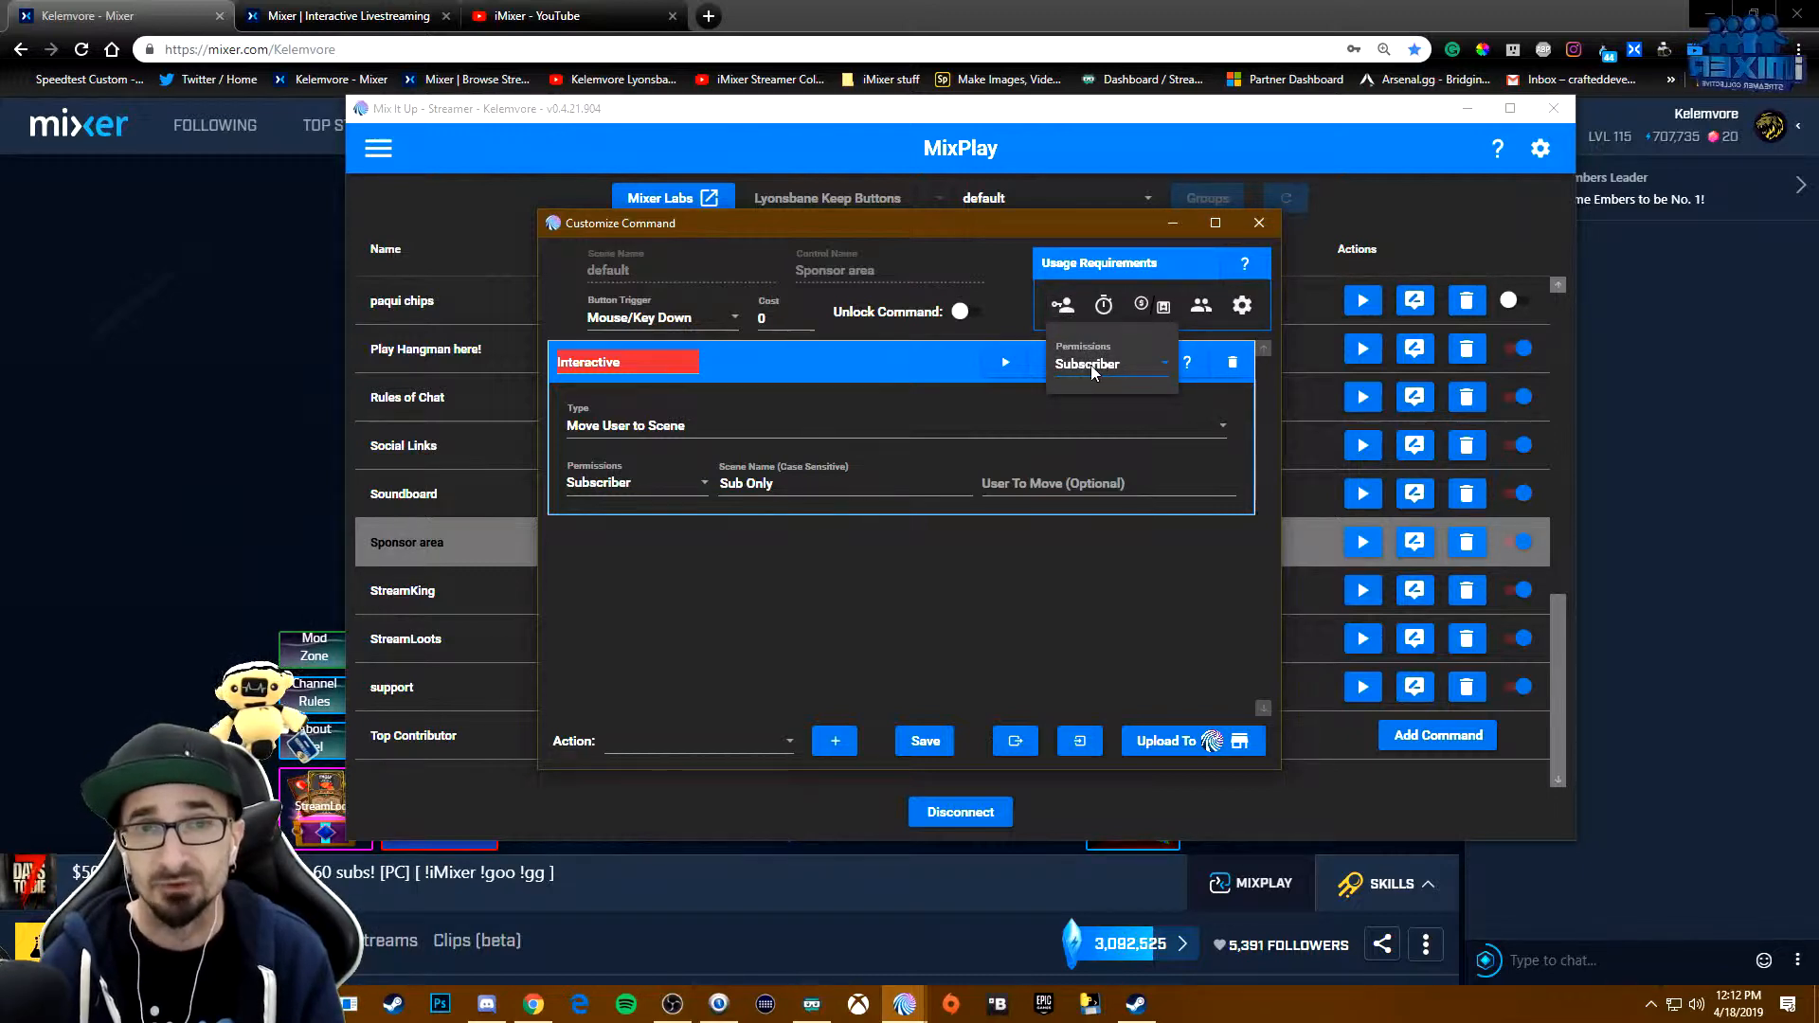
left_click(887, 591)
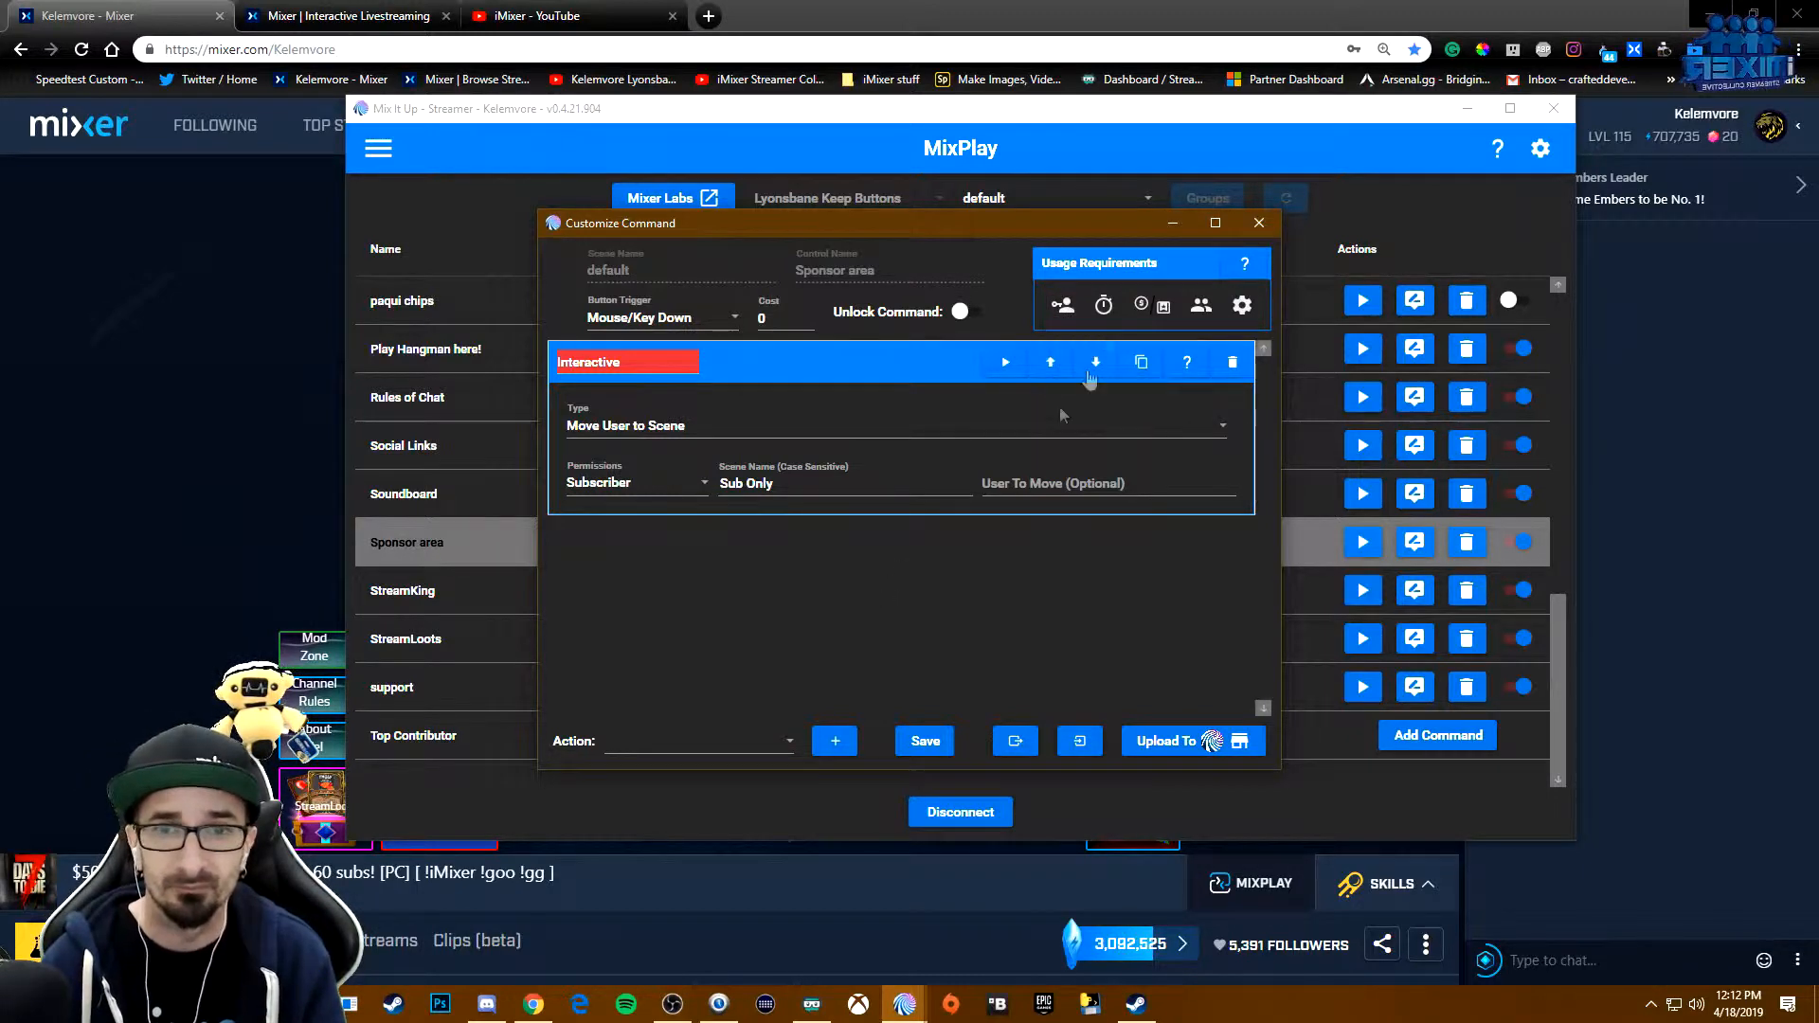
left_click(1258, 223)
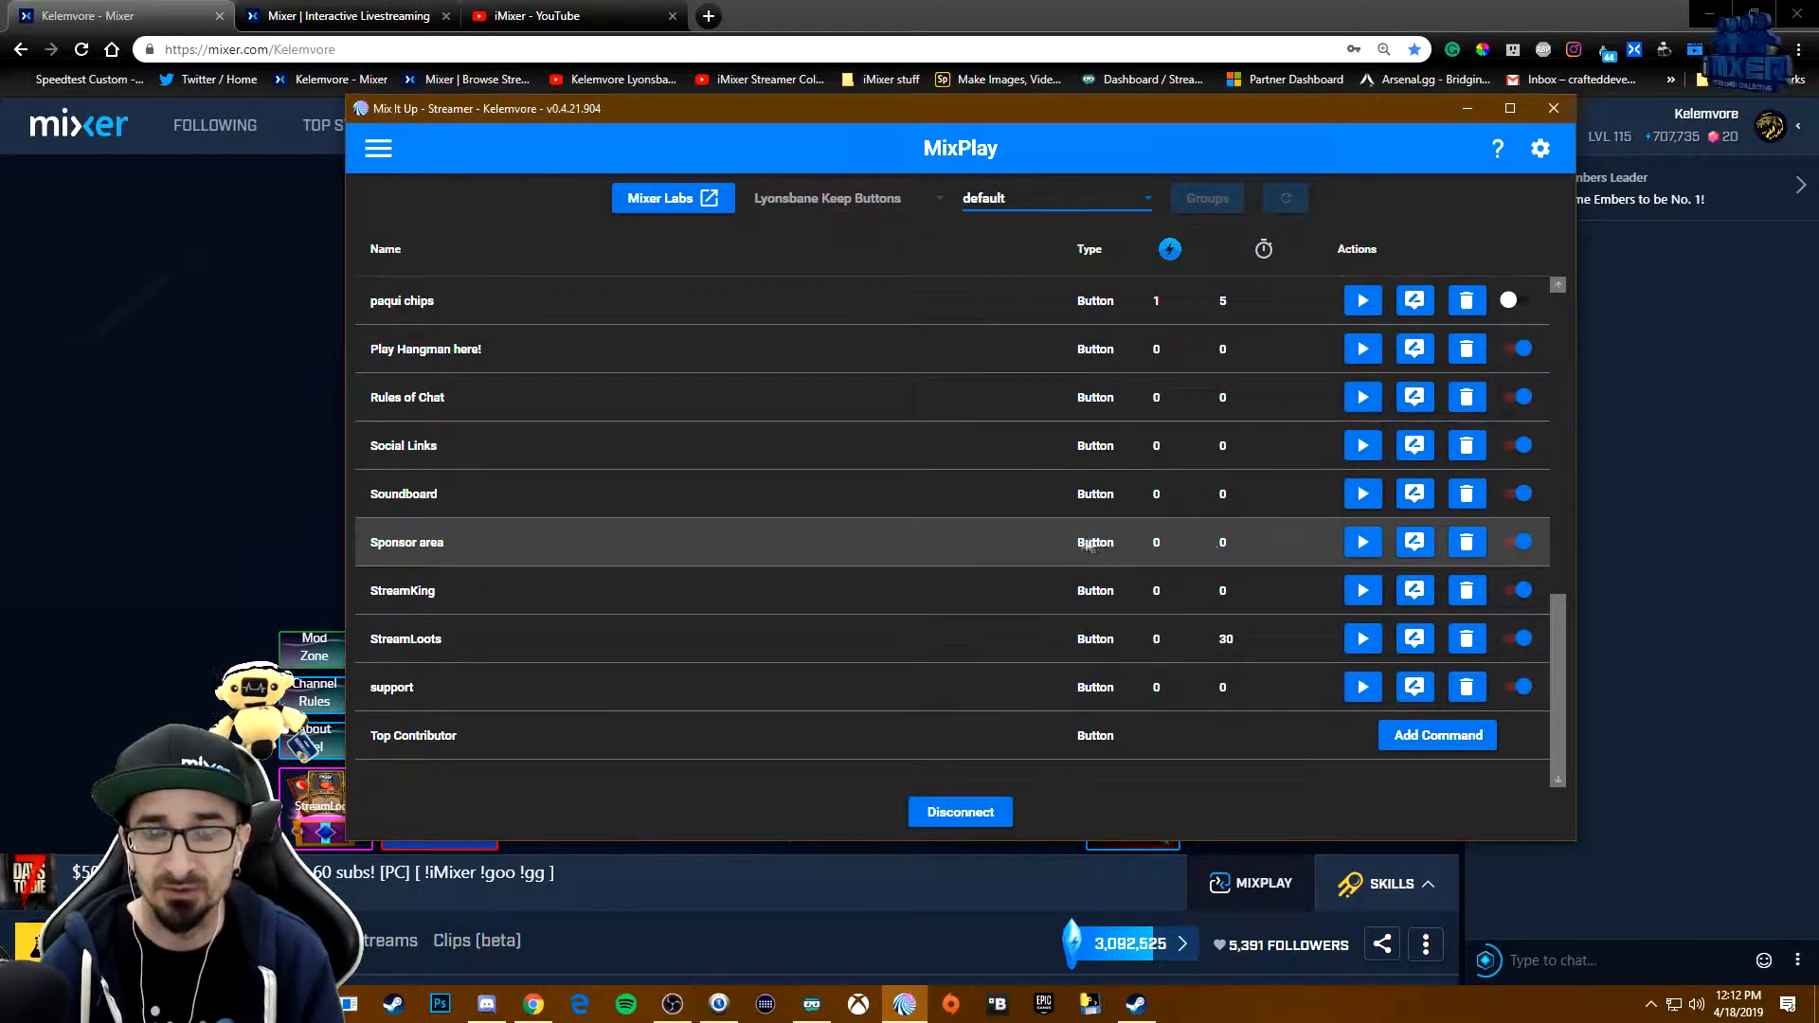
- List the Sub Only scene's button commands and compare them with that scene's layout in the interactive editor
left_click(1025, 199)
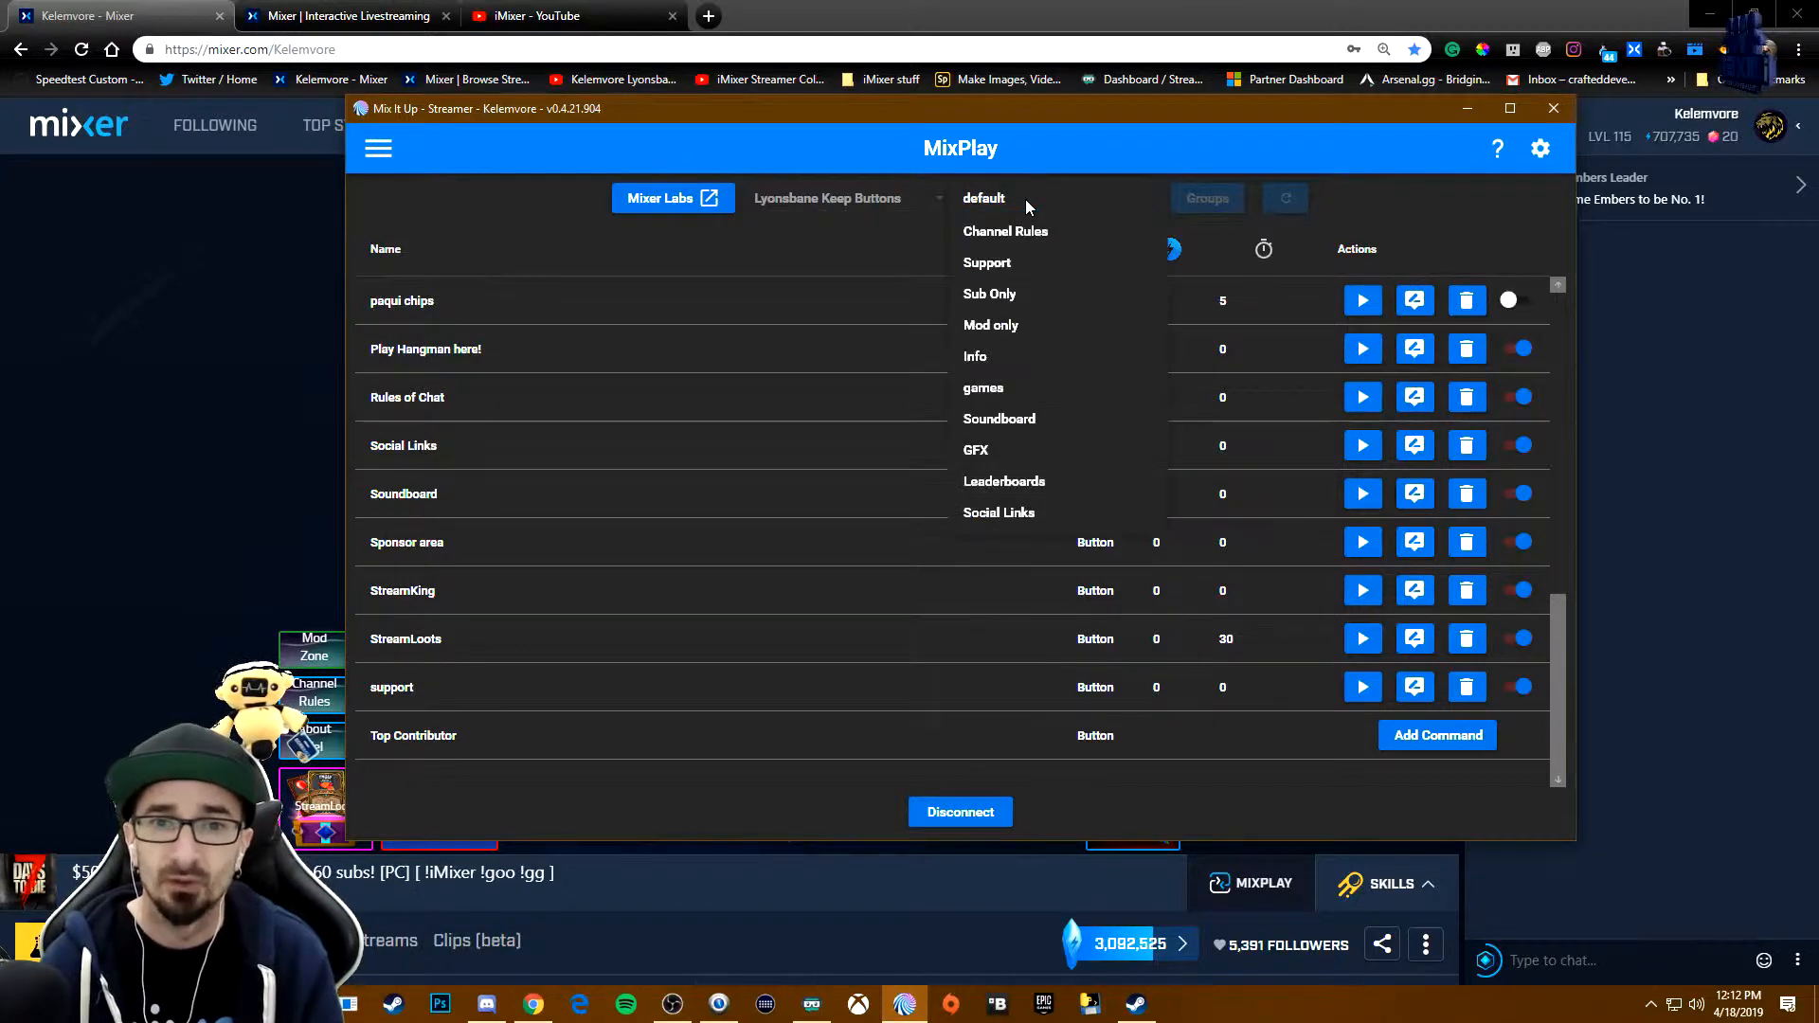
left_click(1008, 299)
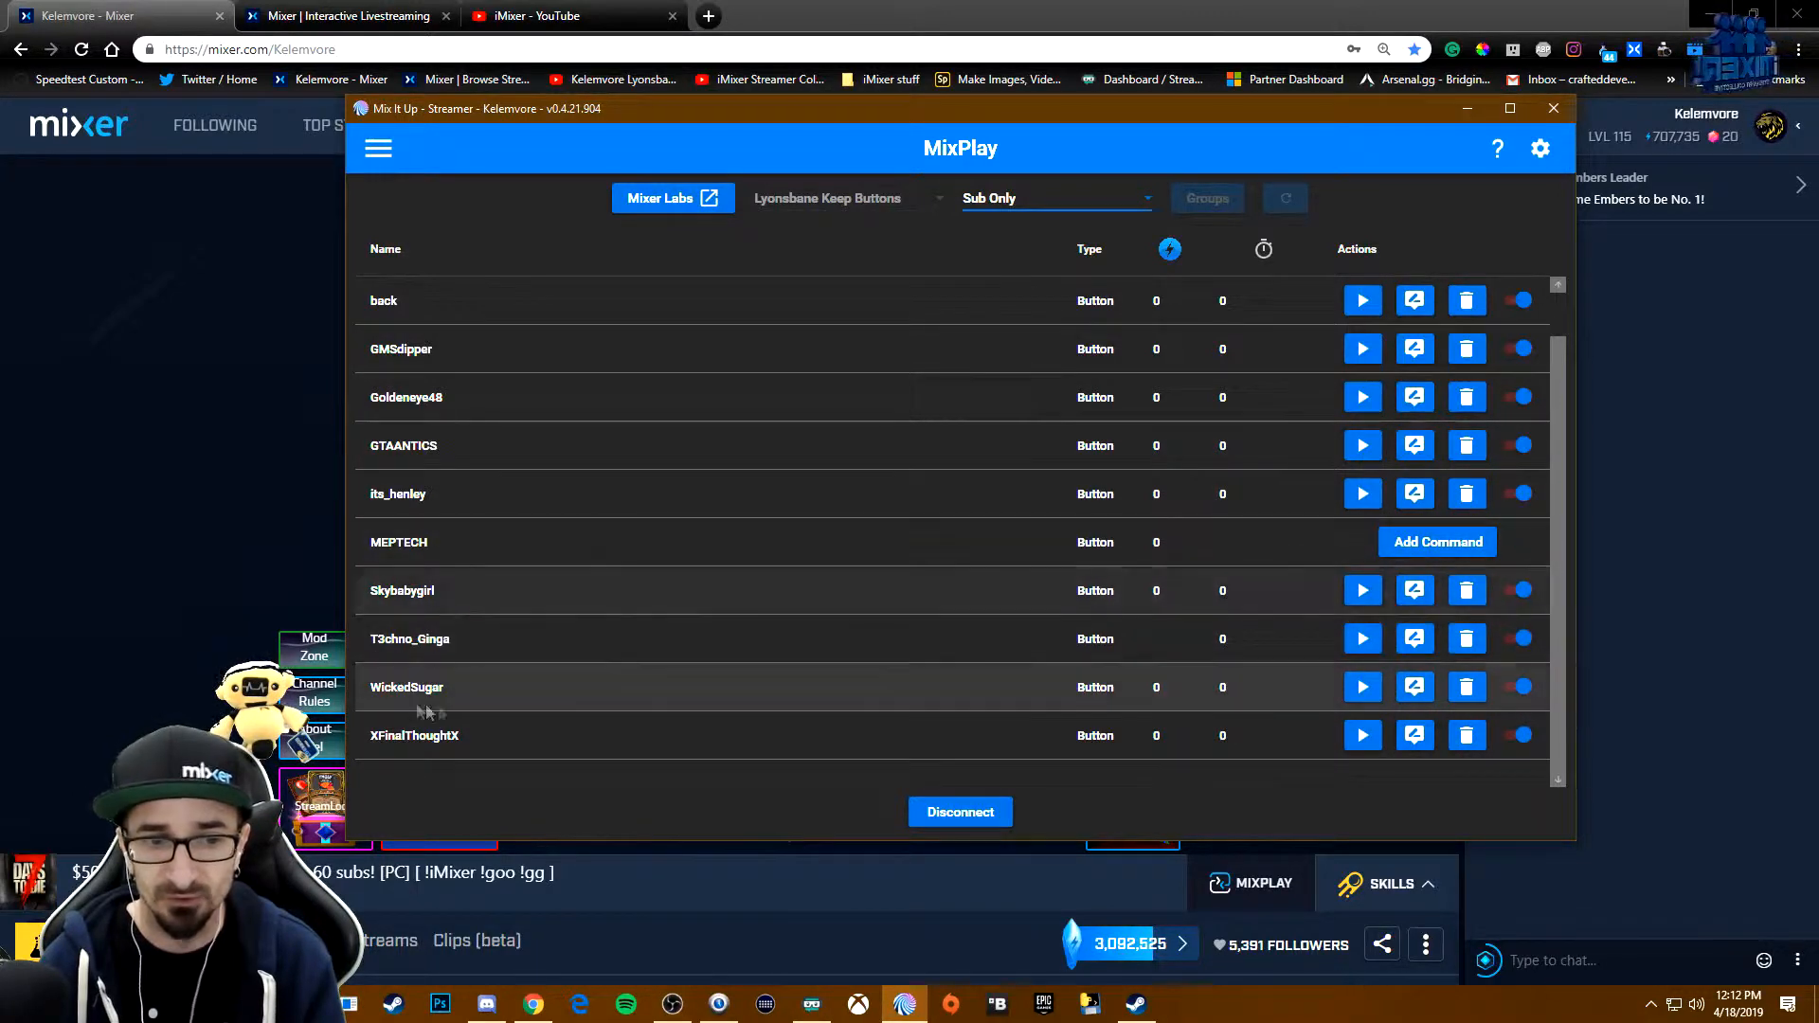
left_click(331, 15)
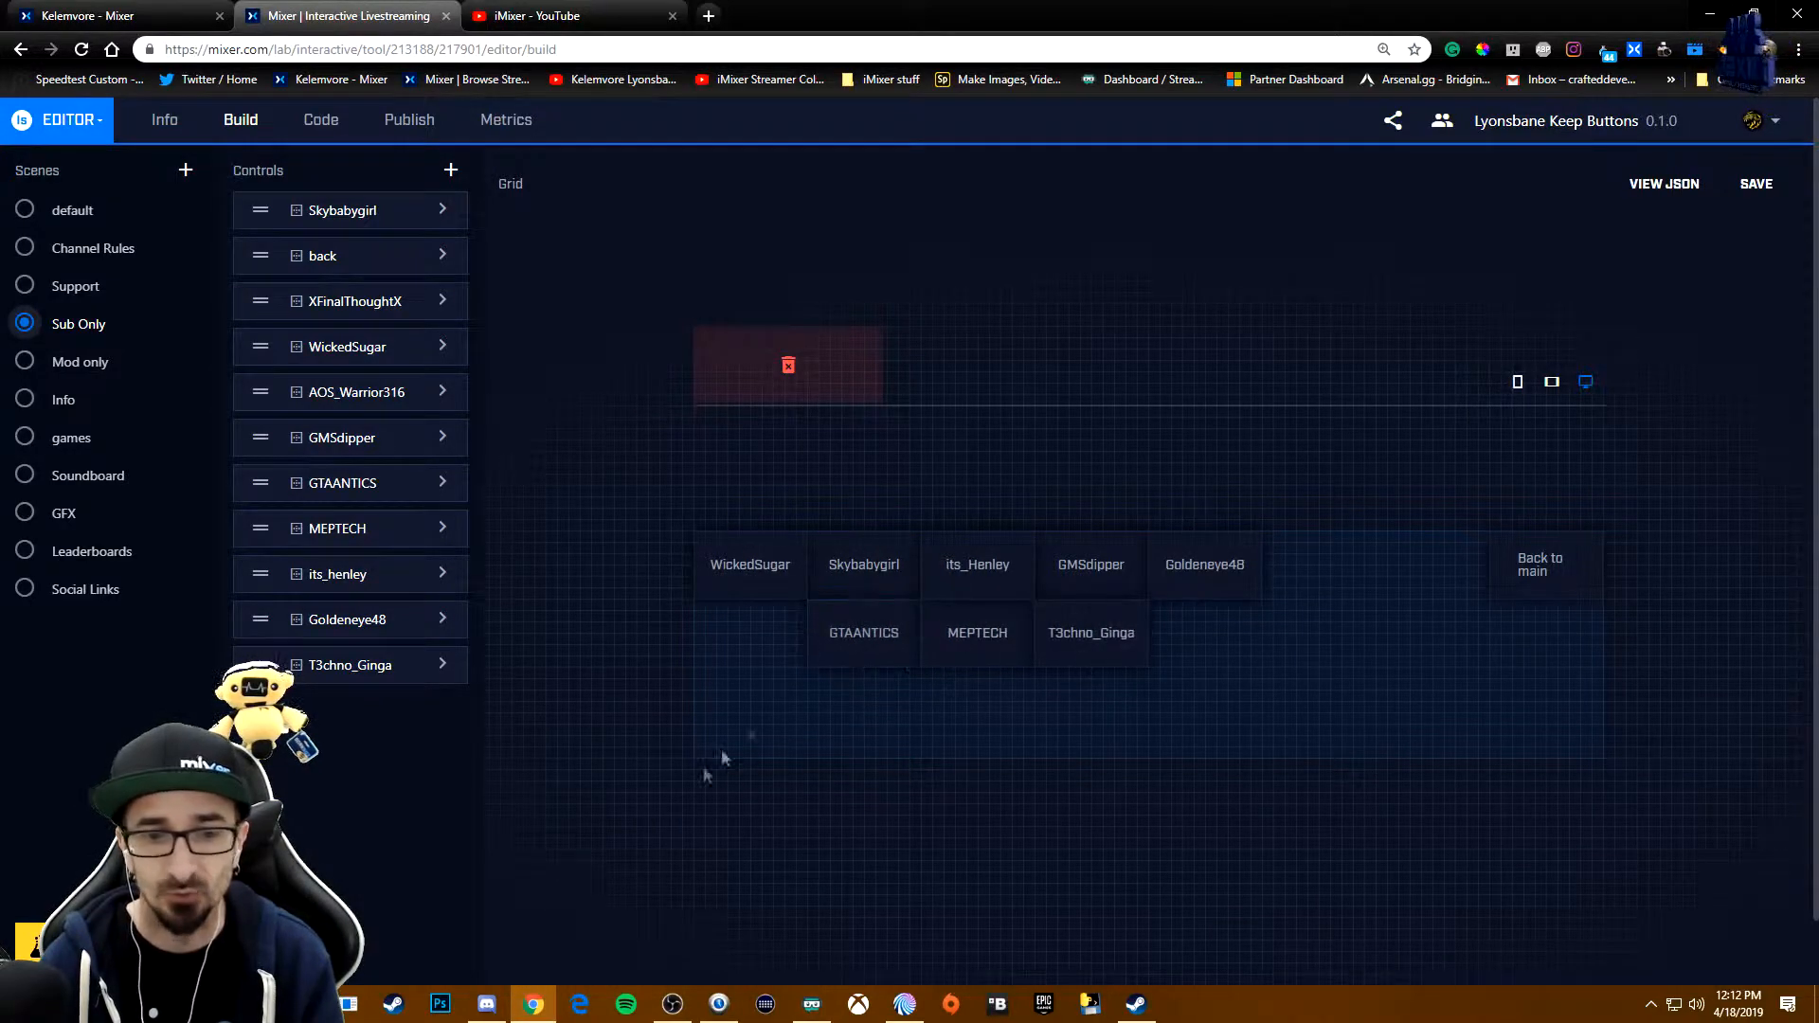
left_click(909, 997)
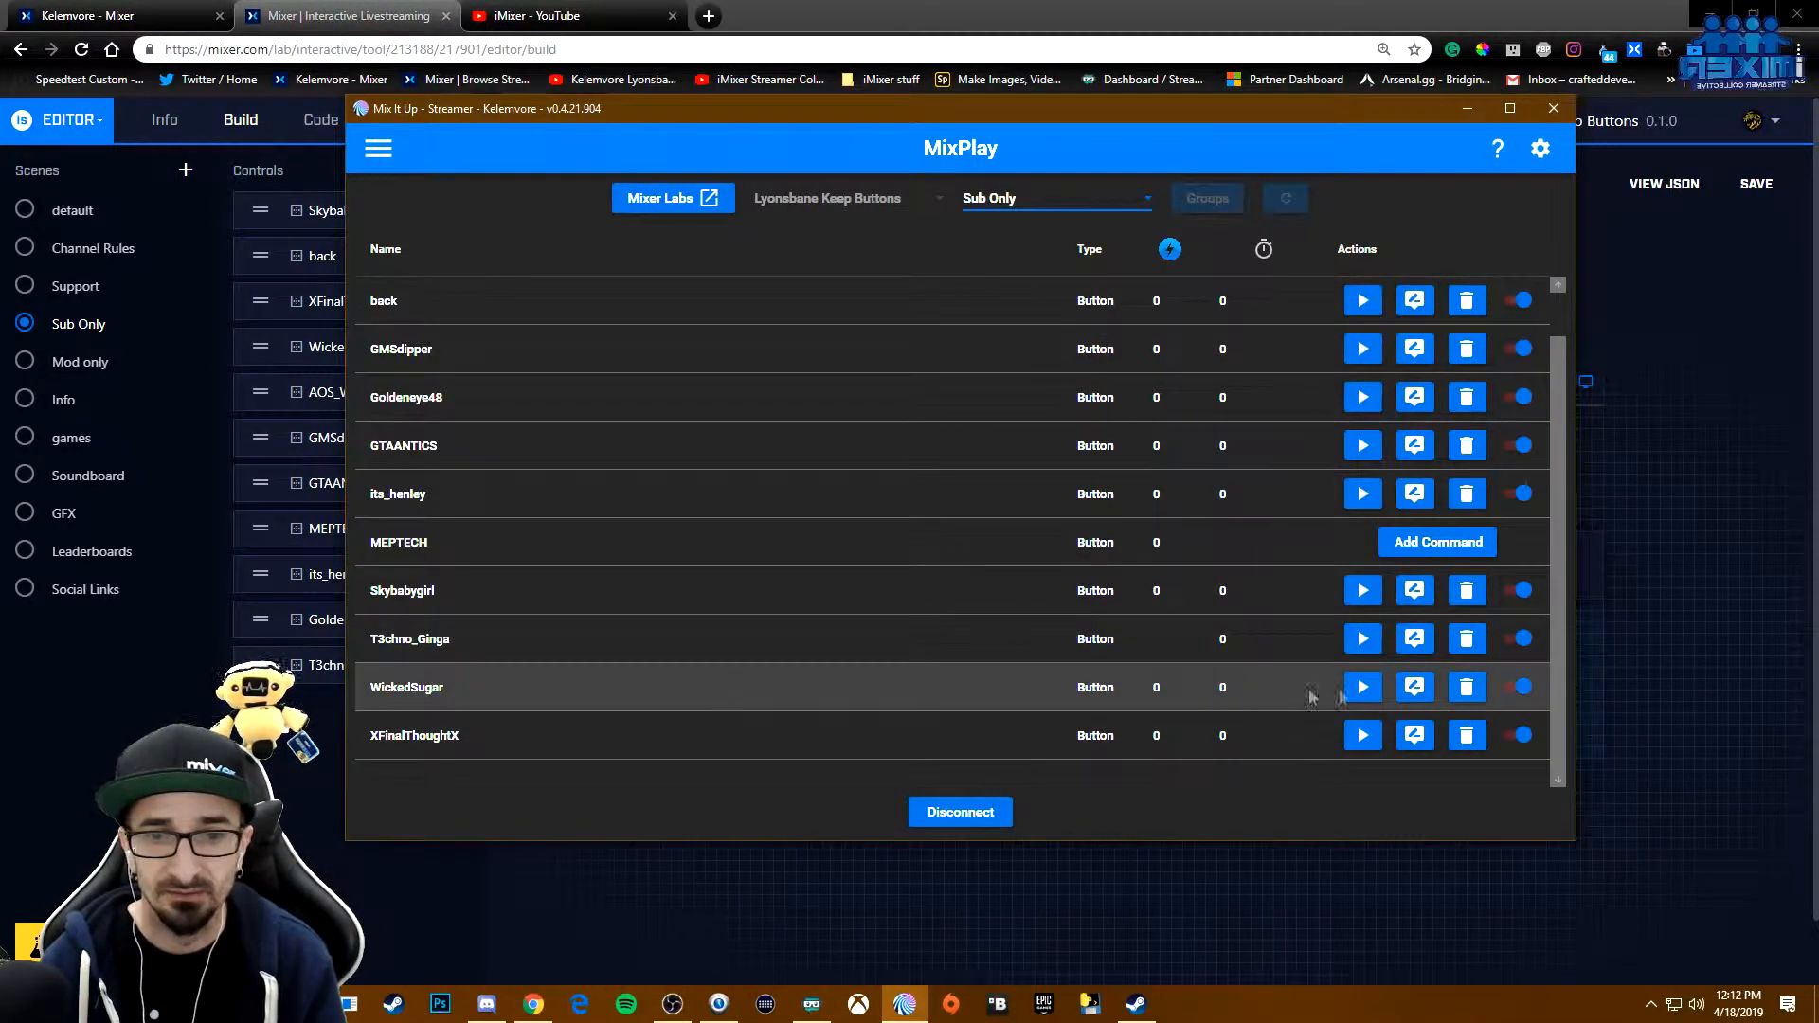
- Open the WickedSugar button command for editing and examine its Conditional action
left_click(1412, 689)
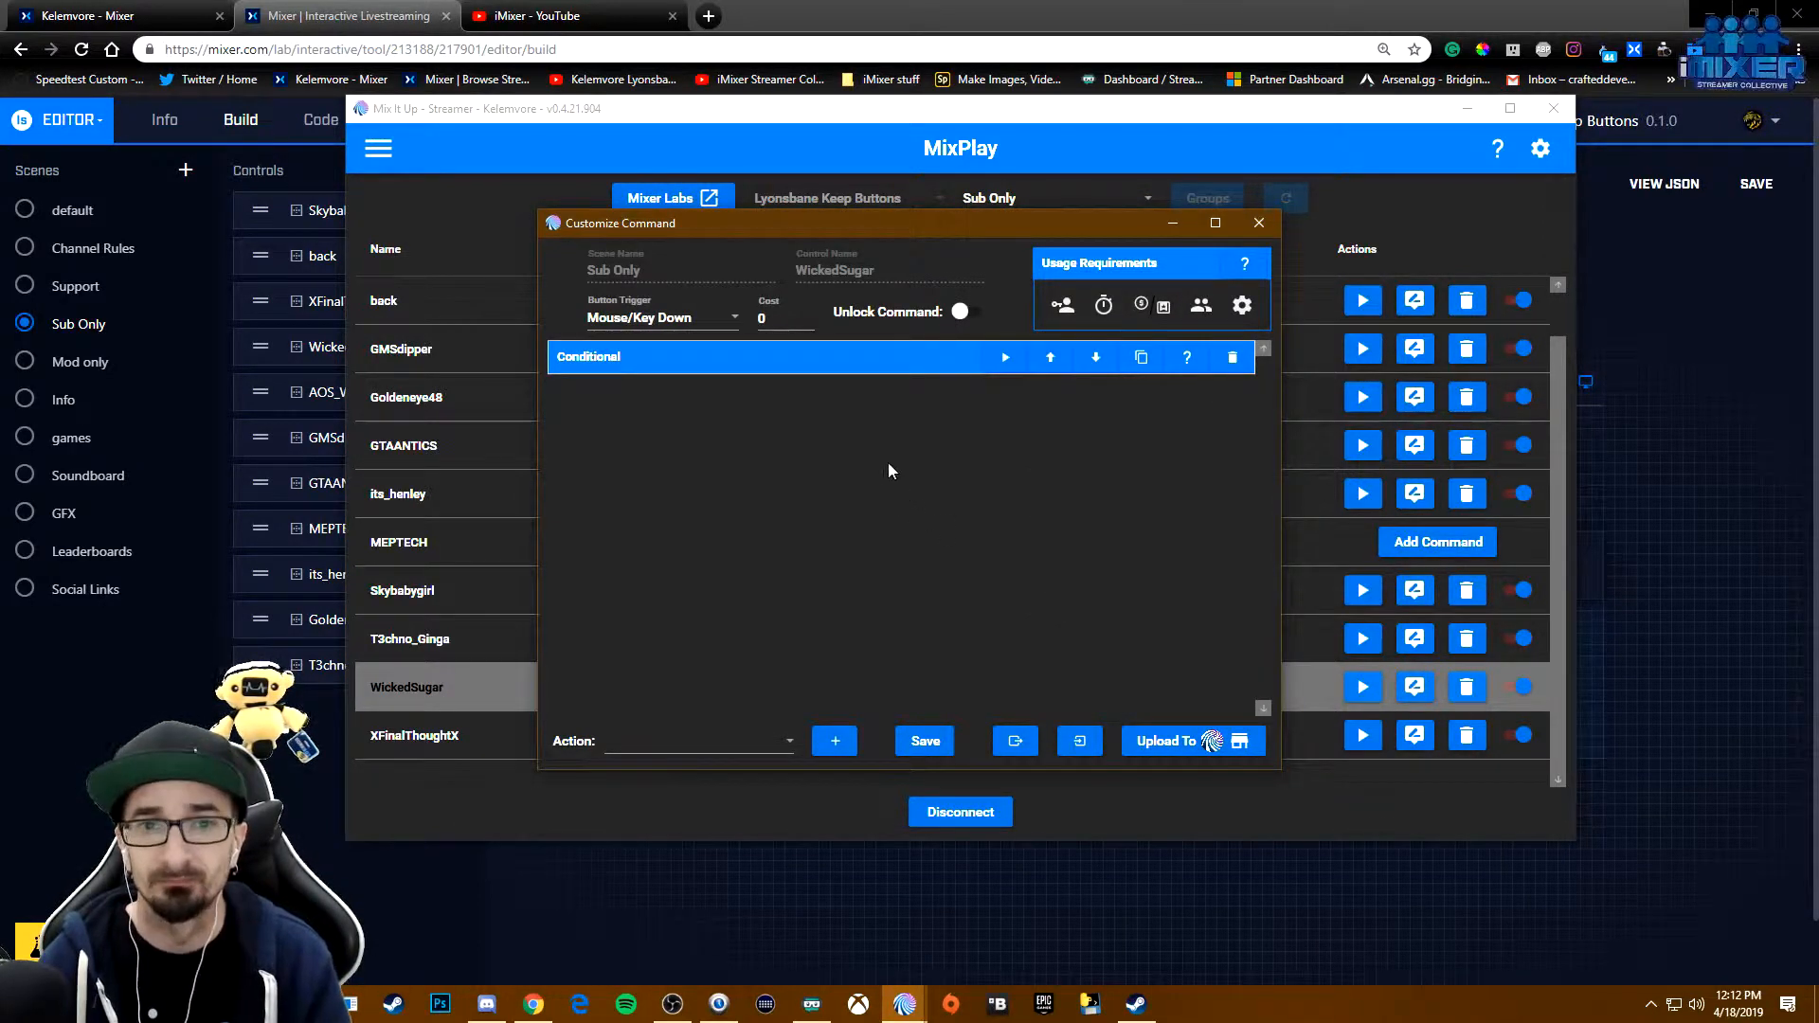
left_click(819, 367)
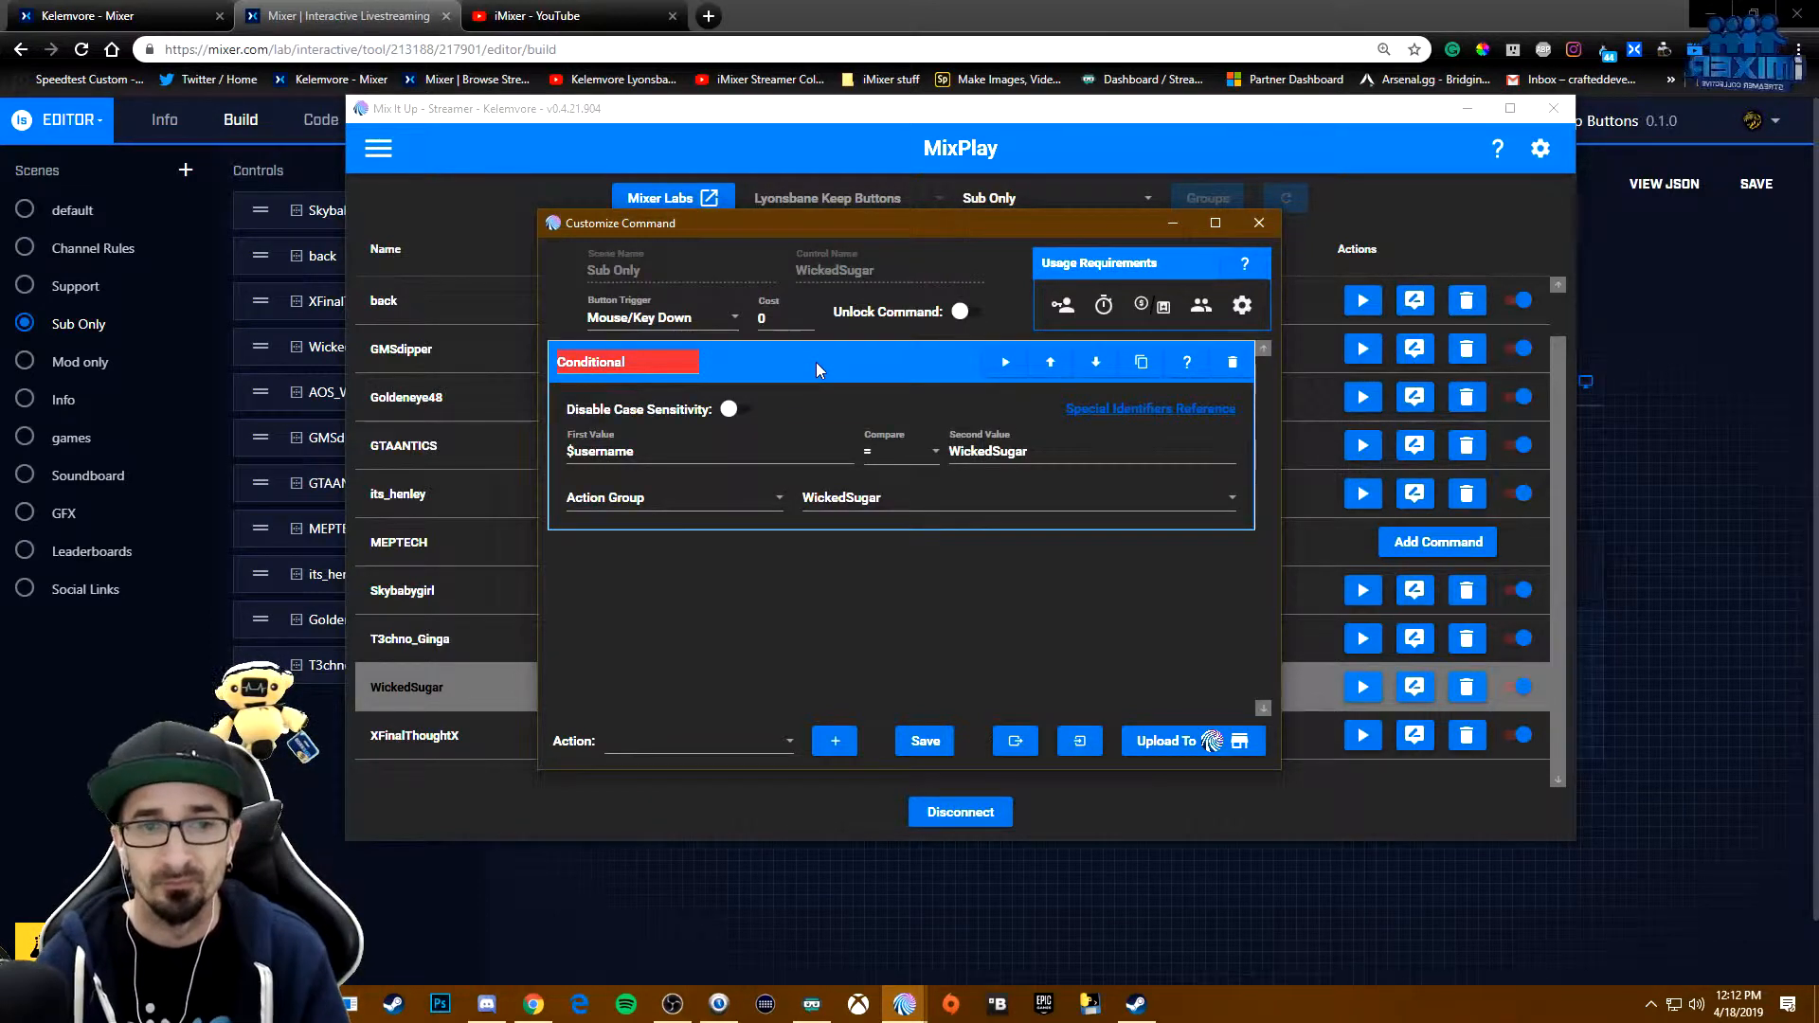
left_click(819, 368)
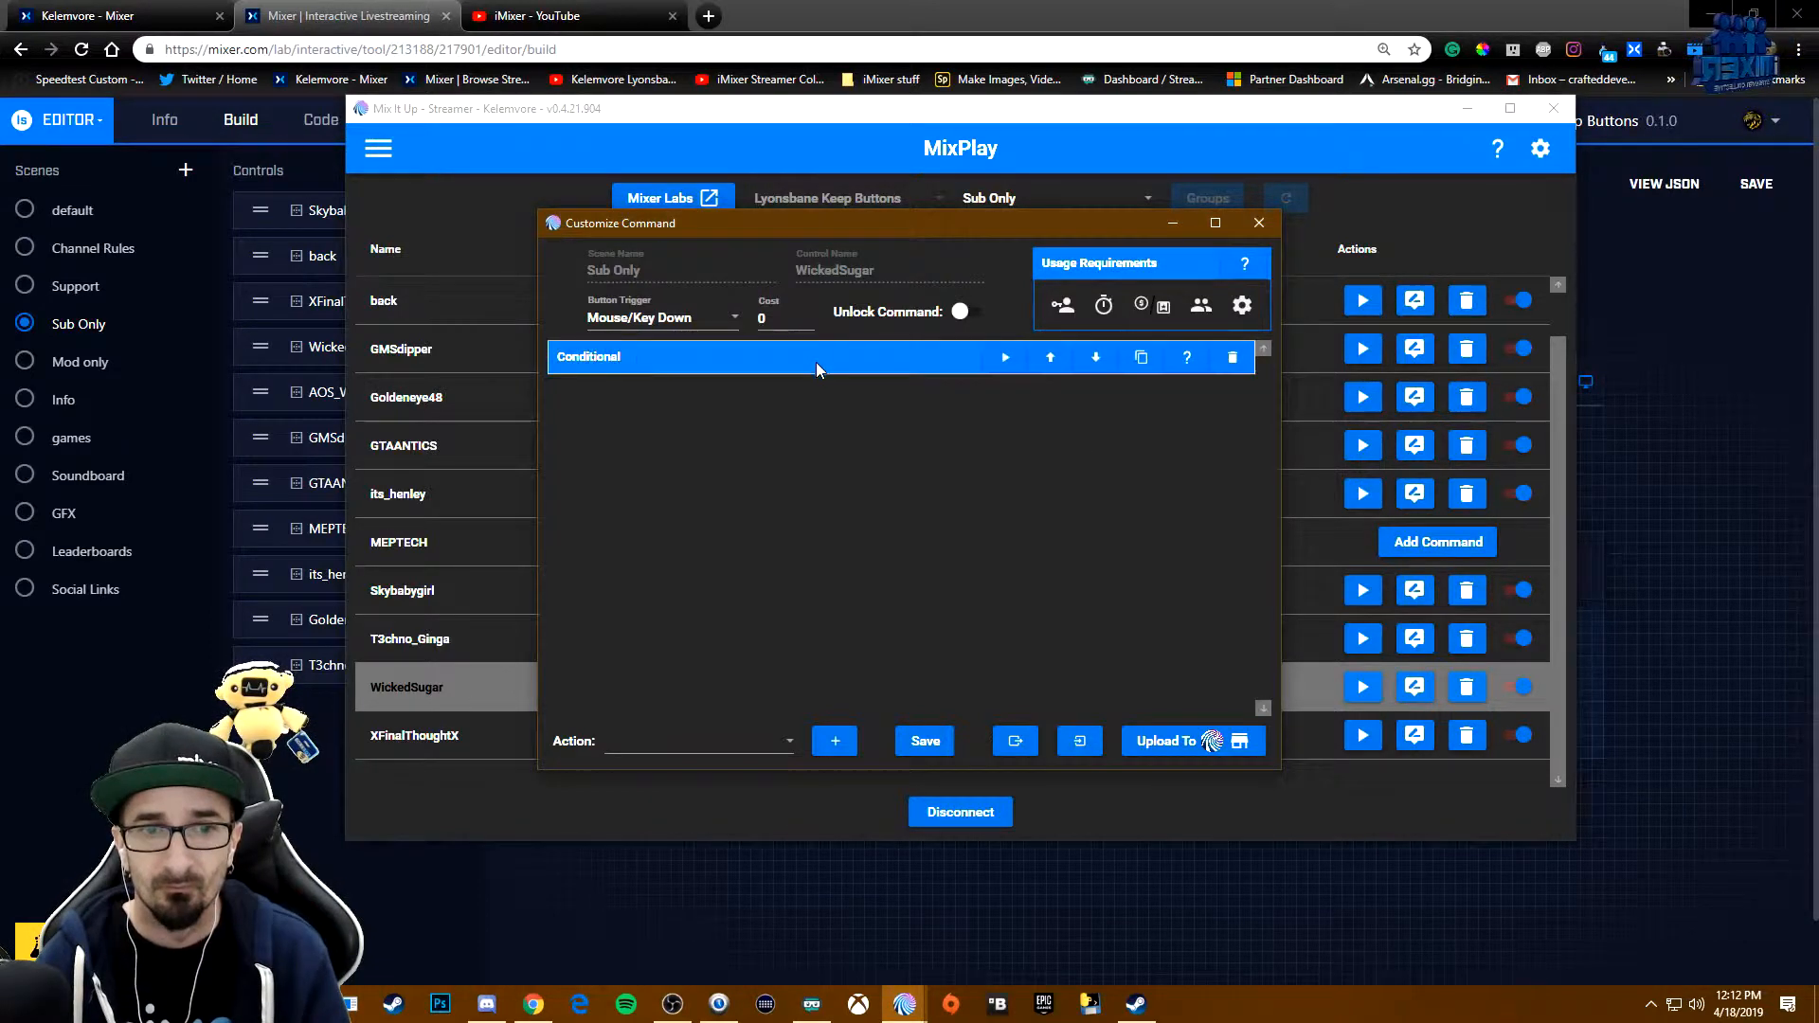
left_click(821, 360)
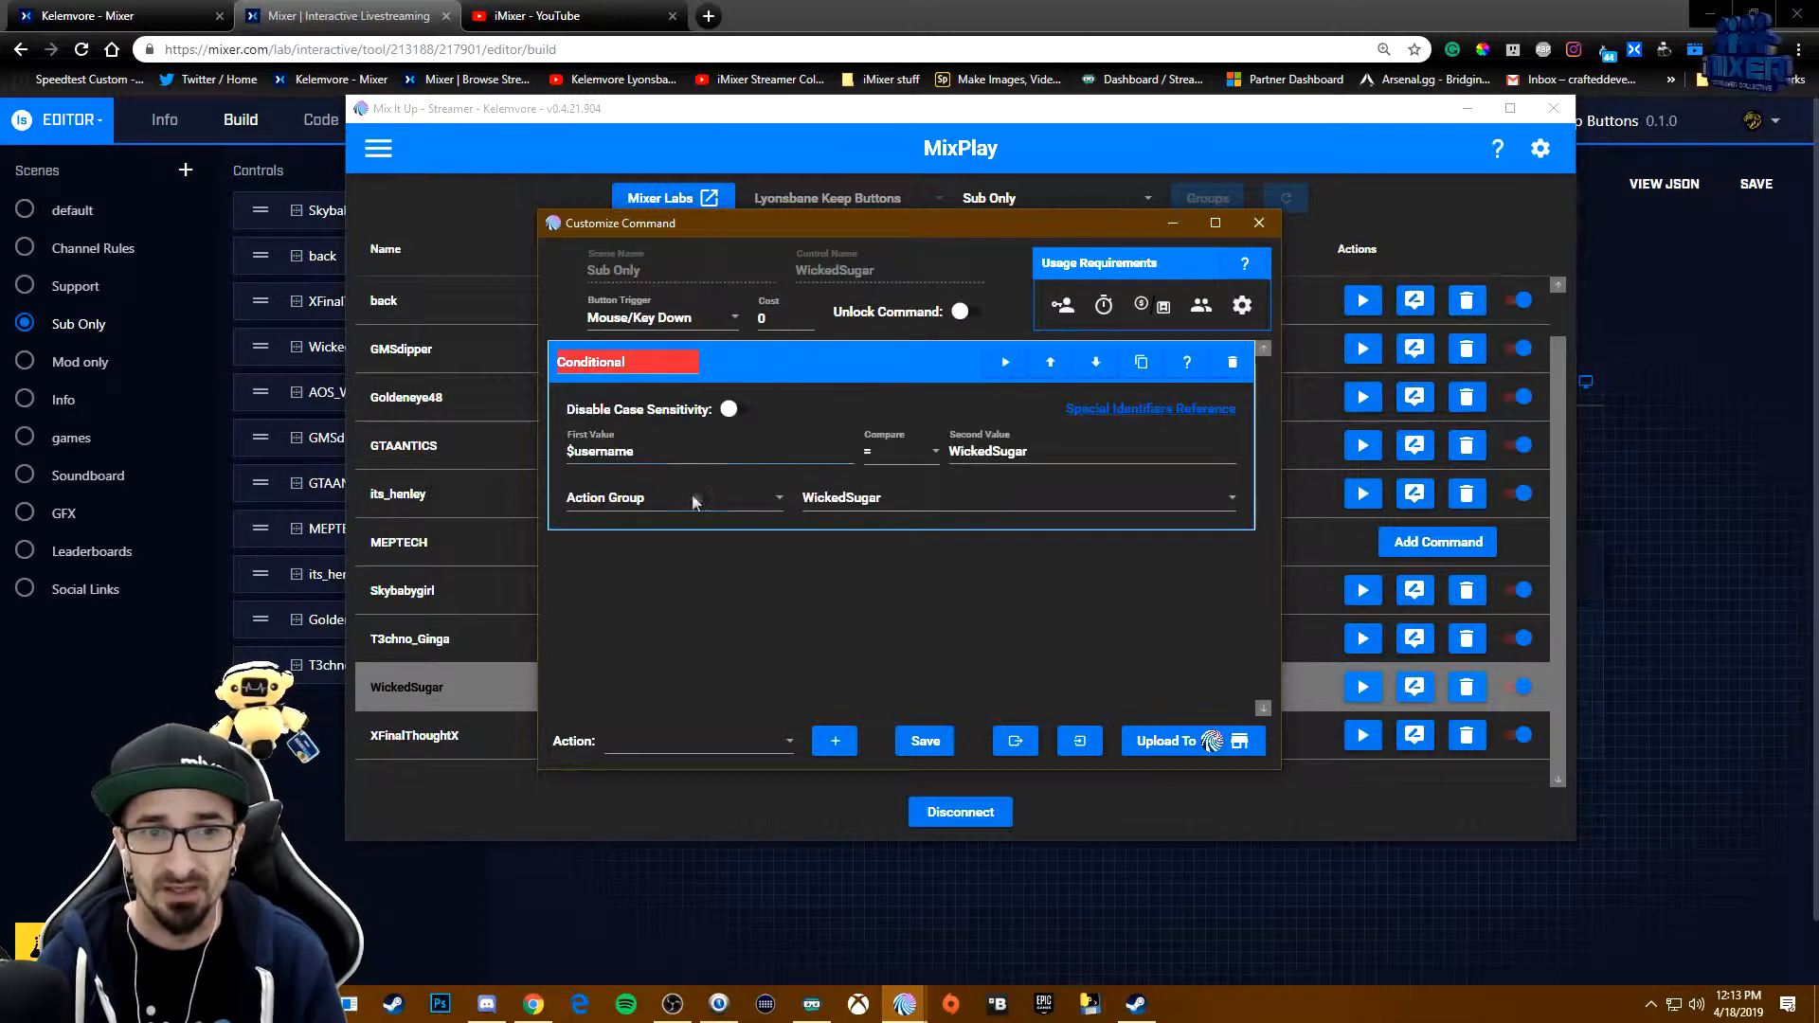
- Inspect the Overlay and Sound actions in the WickedSugar action group and save the group
left_click(377, 151)
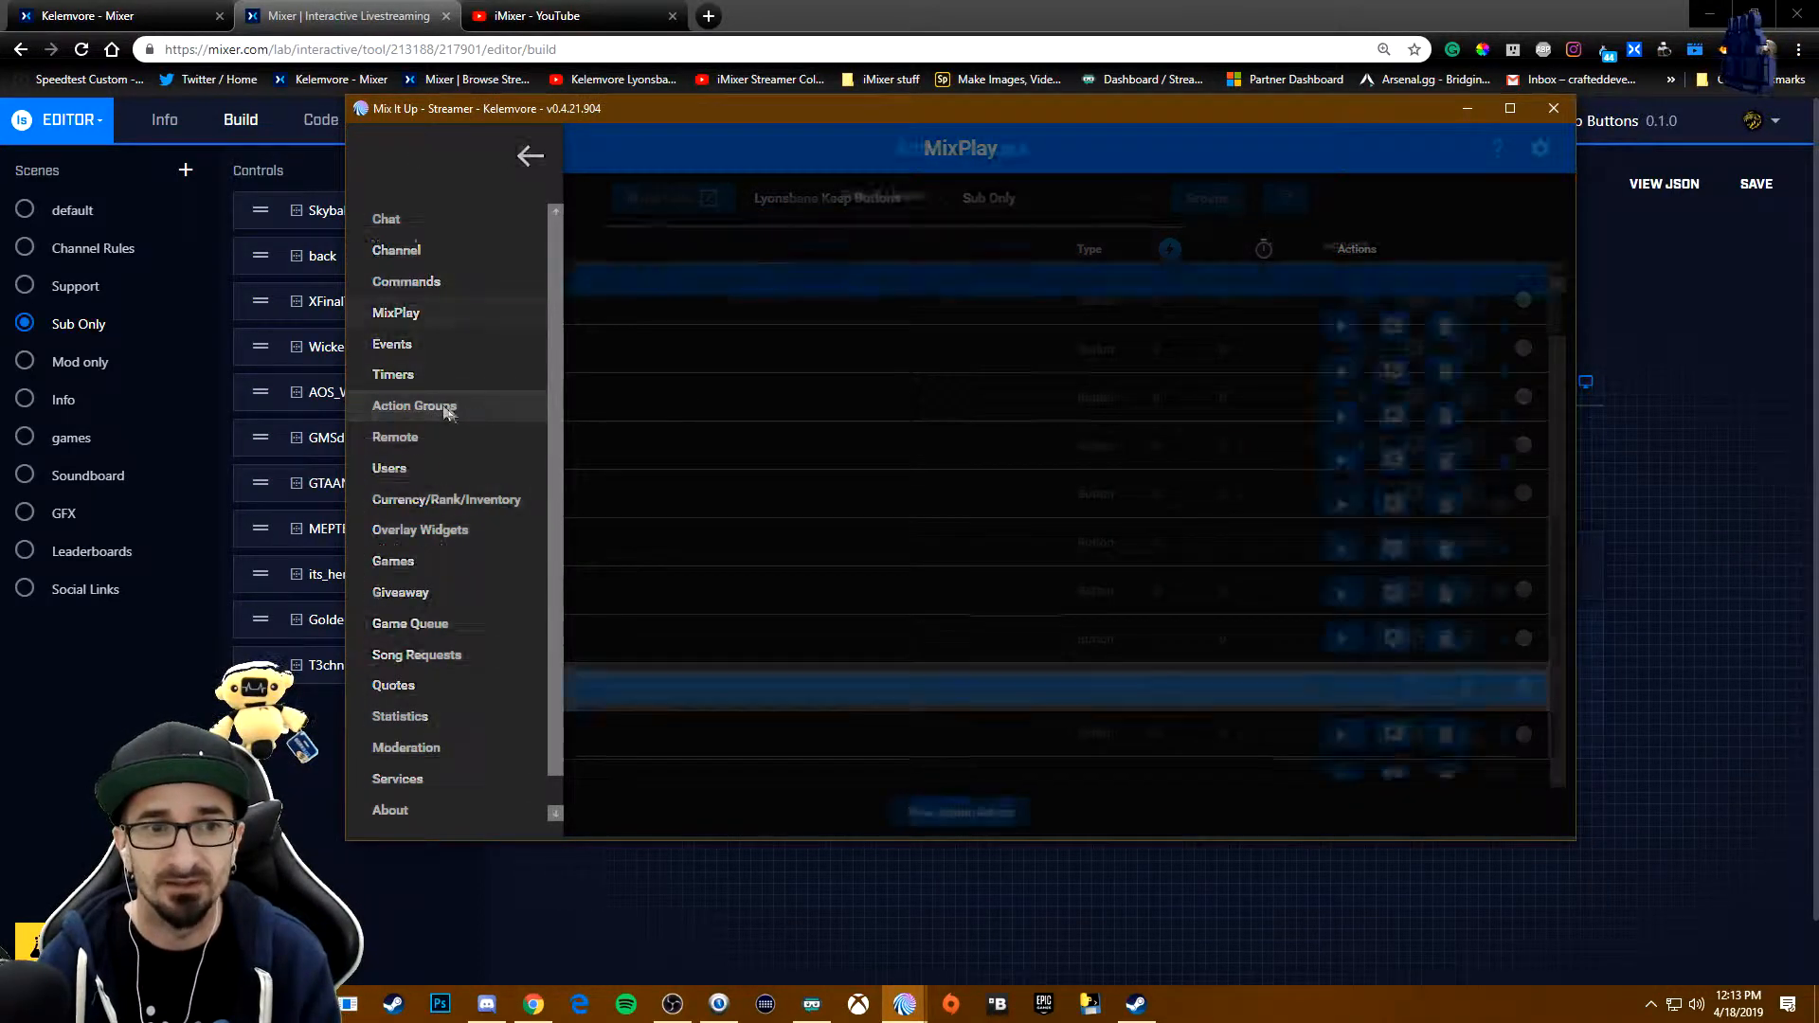
left_click(443, 409)
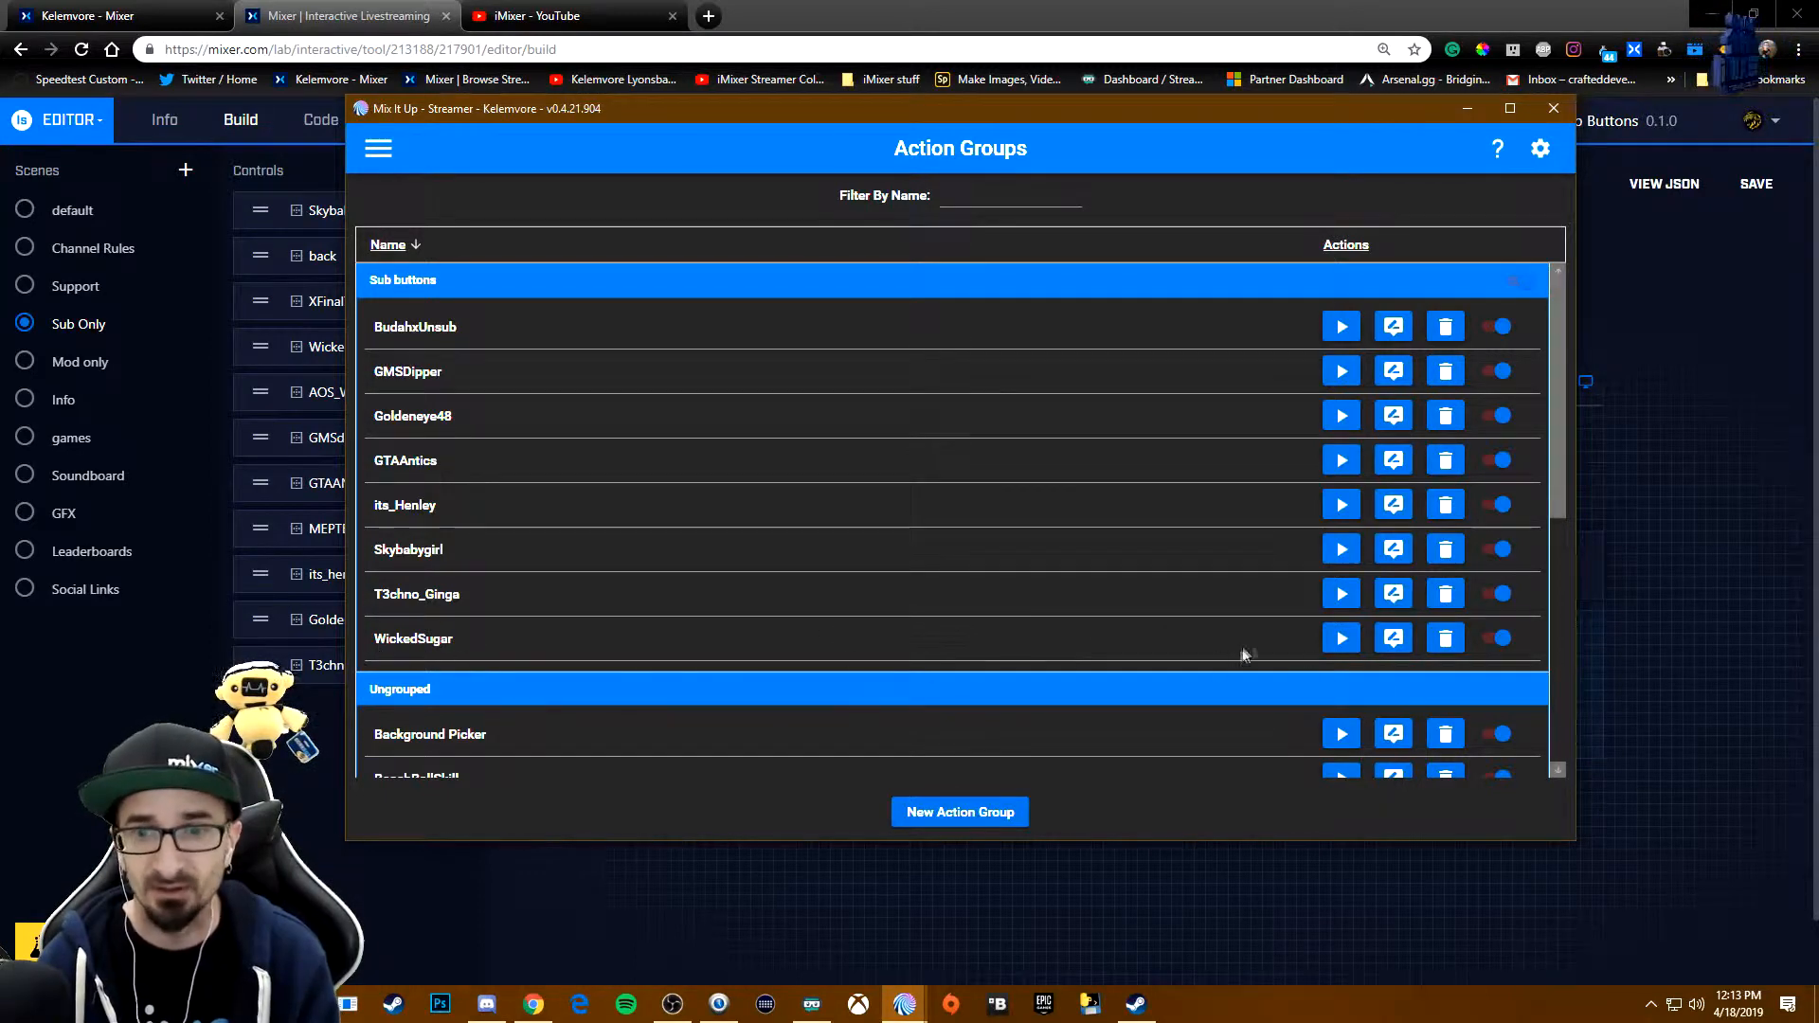
left_click(1410, 640)
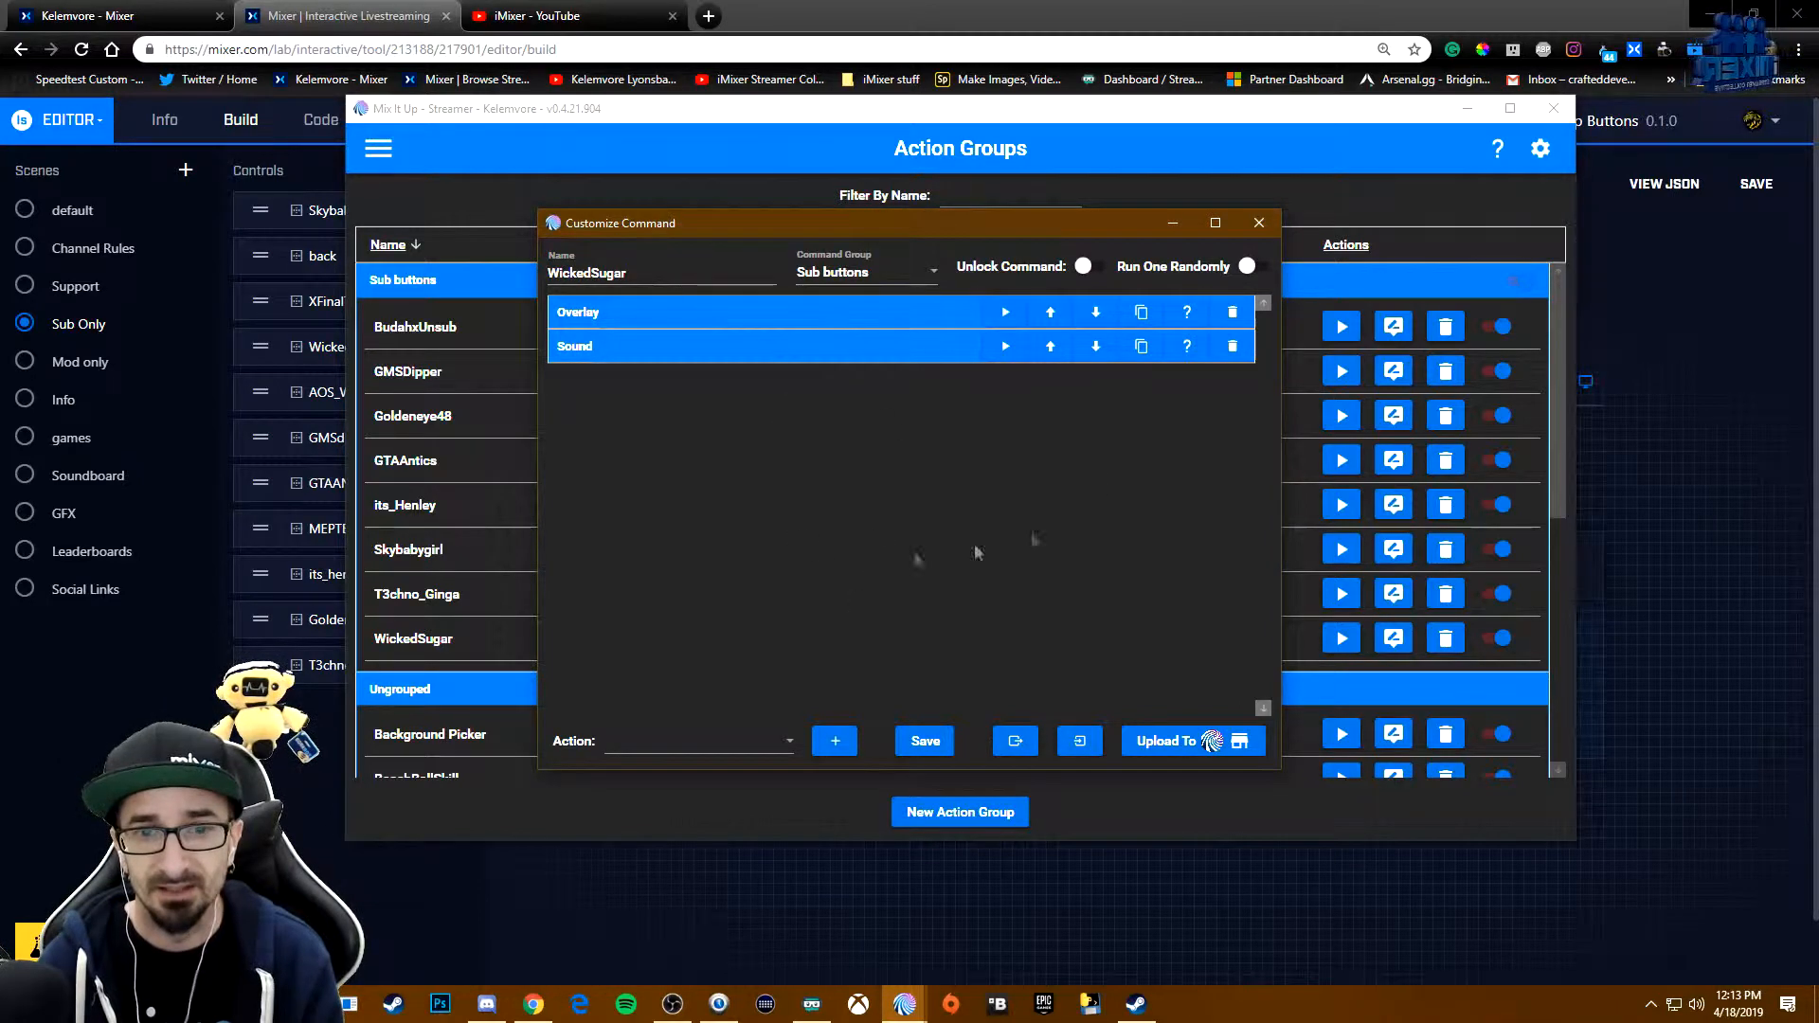
left_click(637, 321)
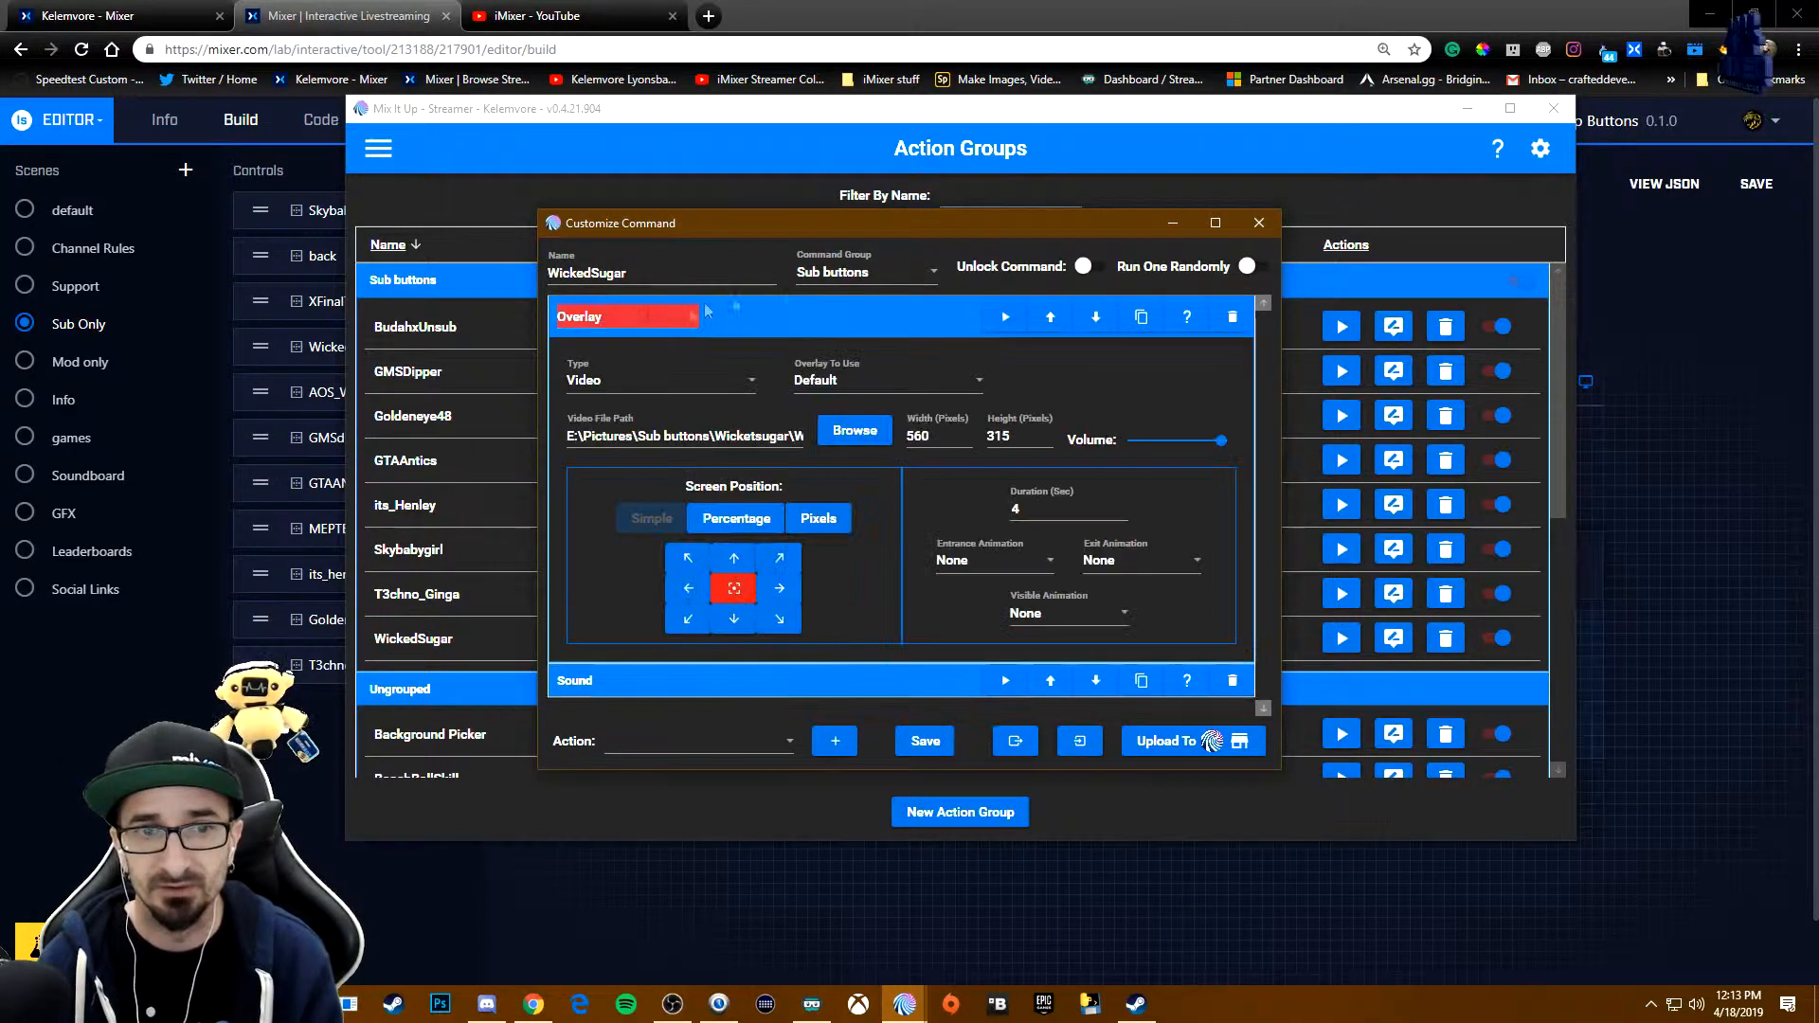
left_click(786, 323)
left_click(730, 347)
left_click(730, 348)
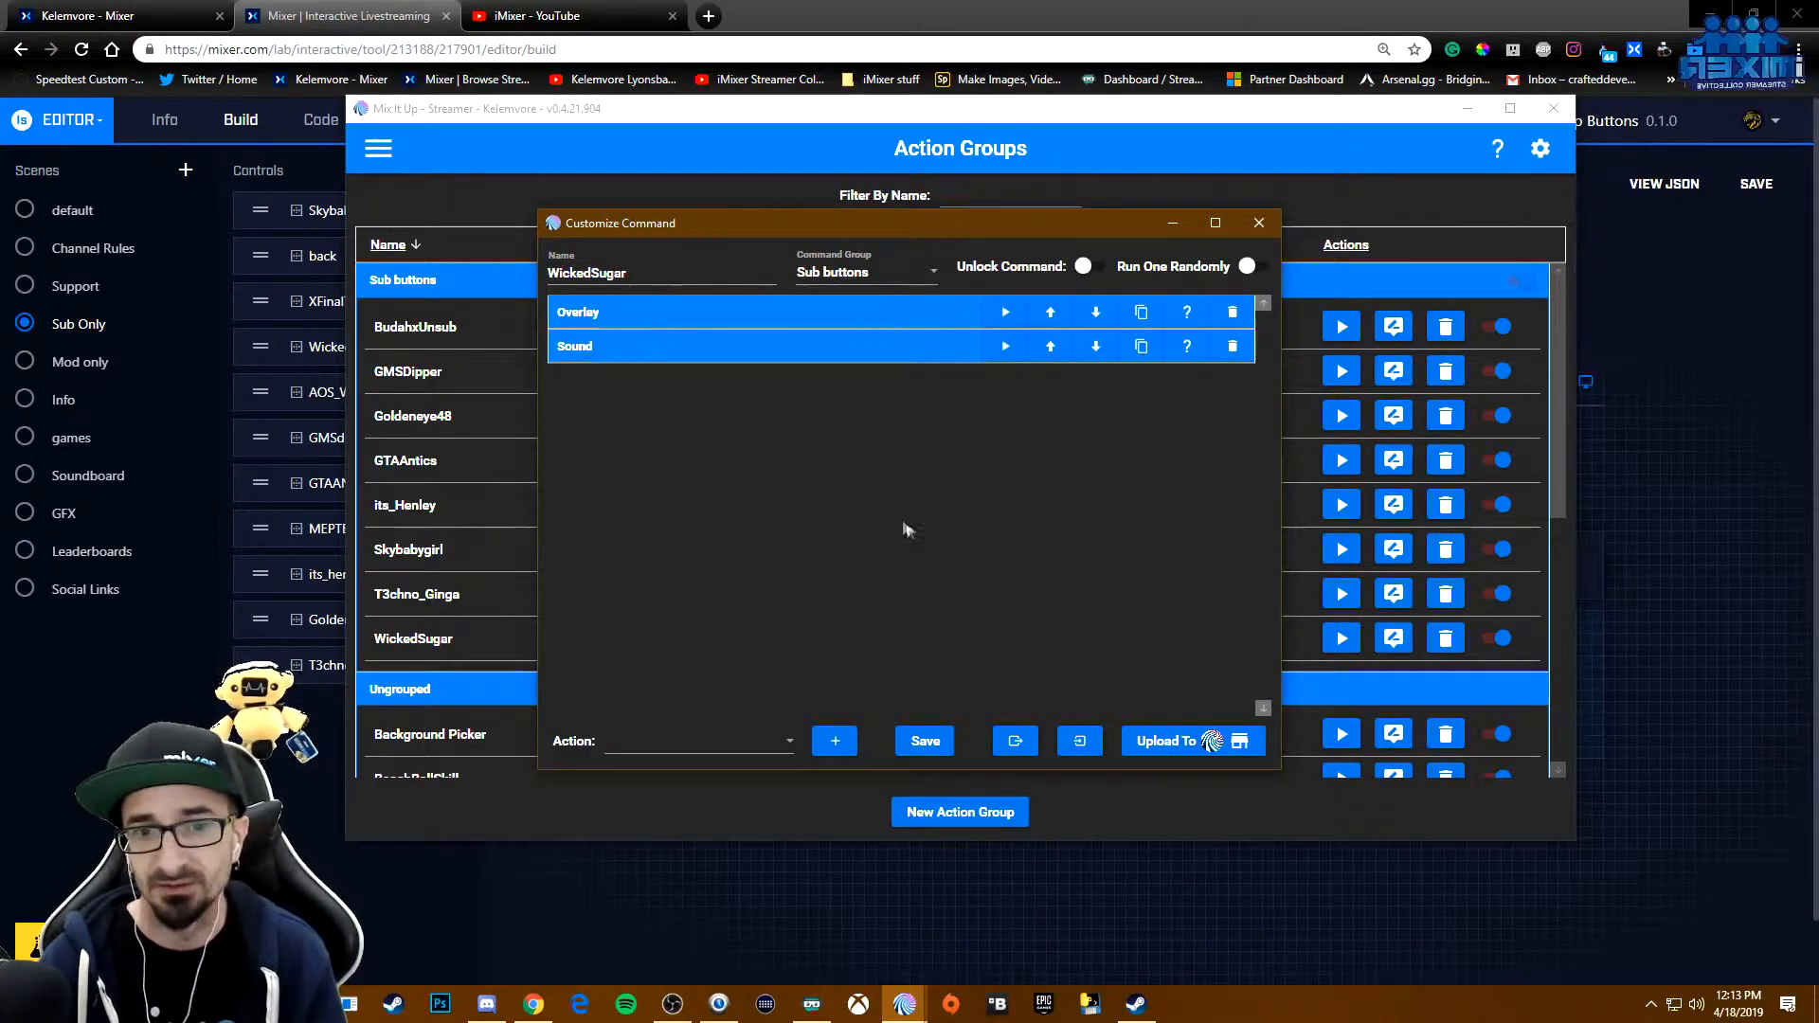
left_click(926, 741)
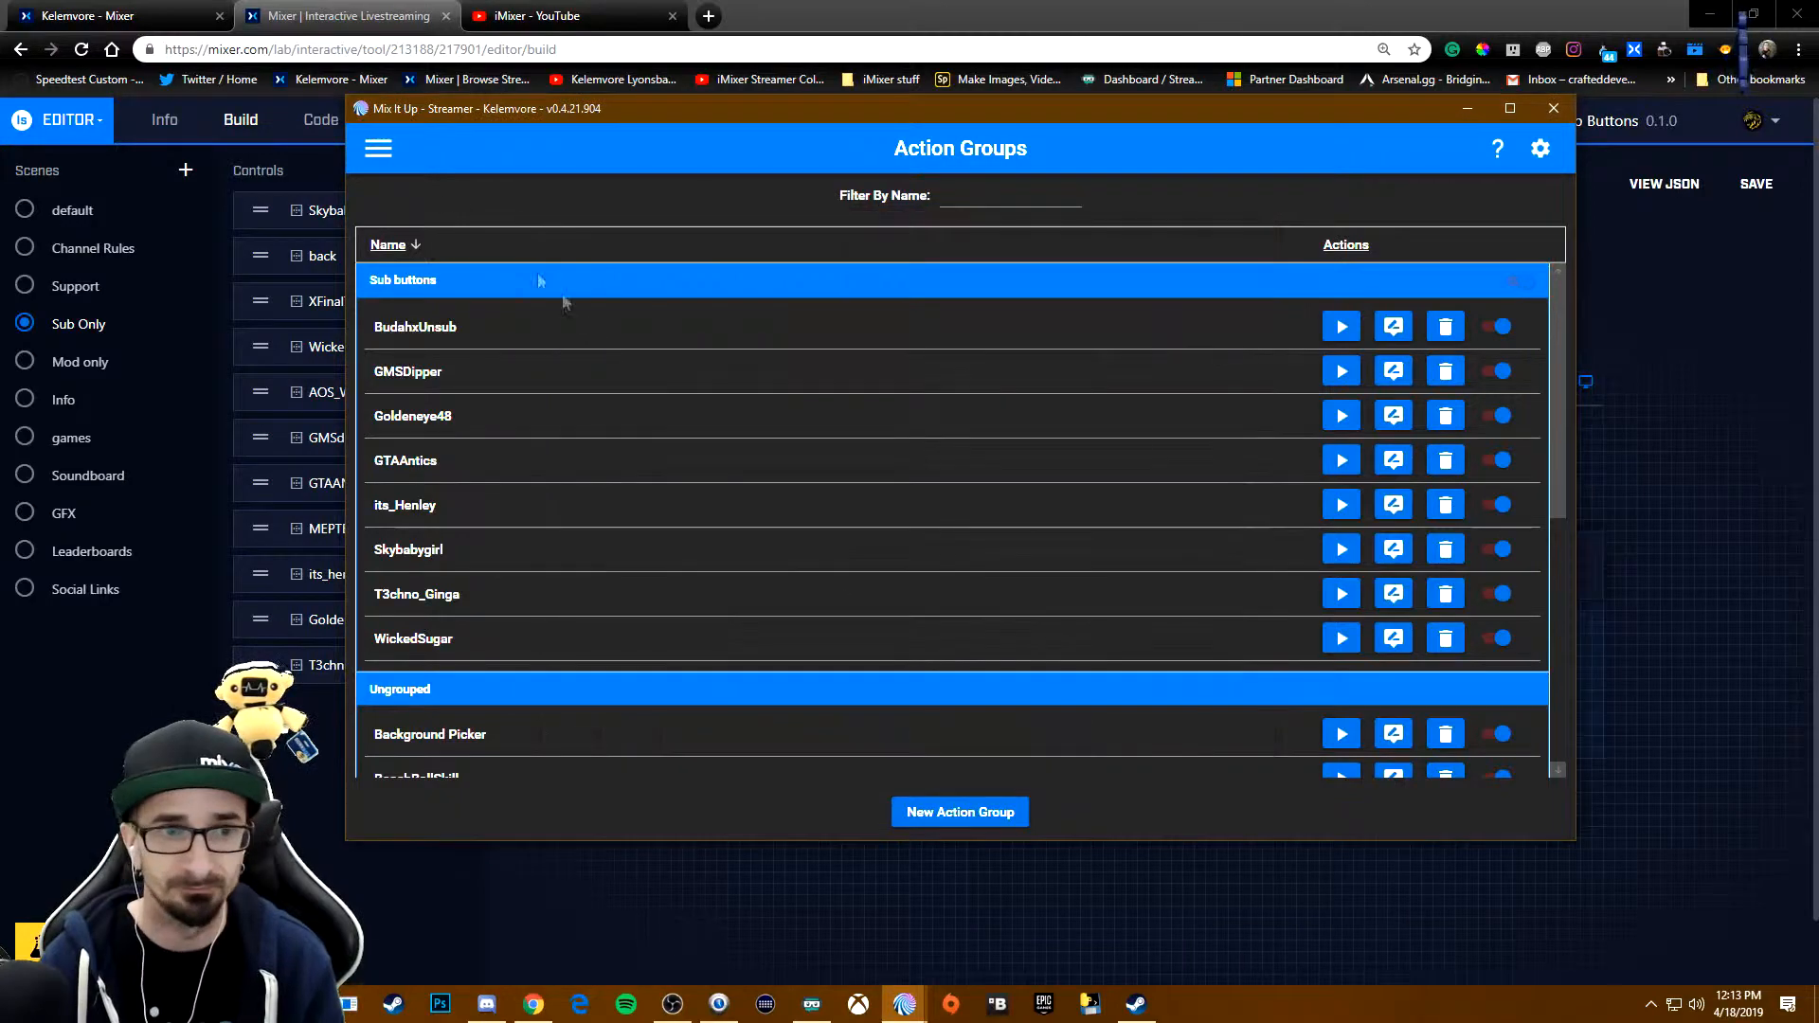
- Open the WickedSugar button command from the MixPlay list and examine its Conditional's username comparison and the command type it runs
left_click(378, 148)
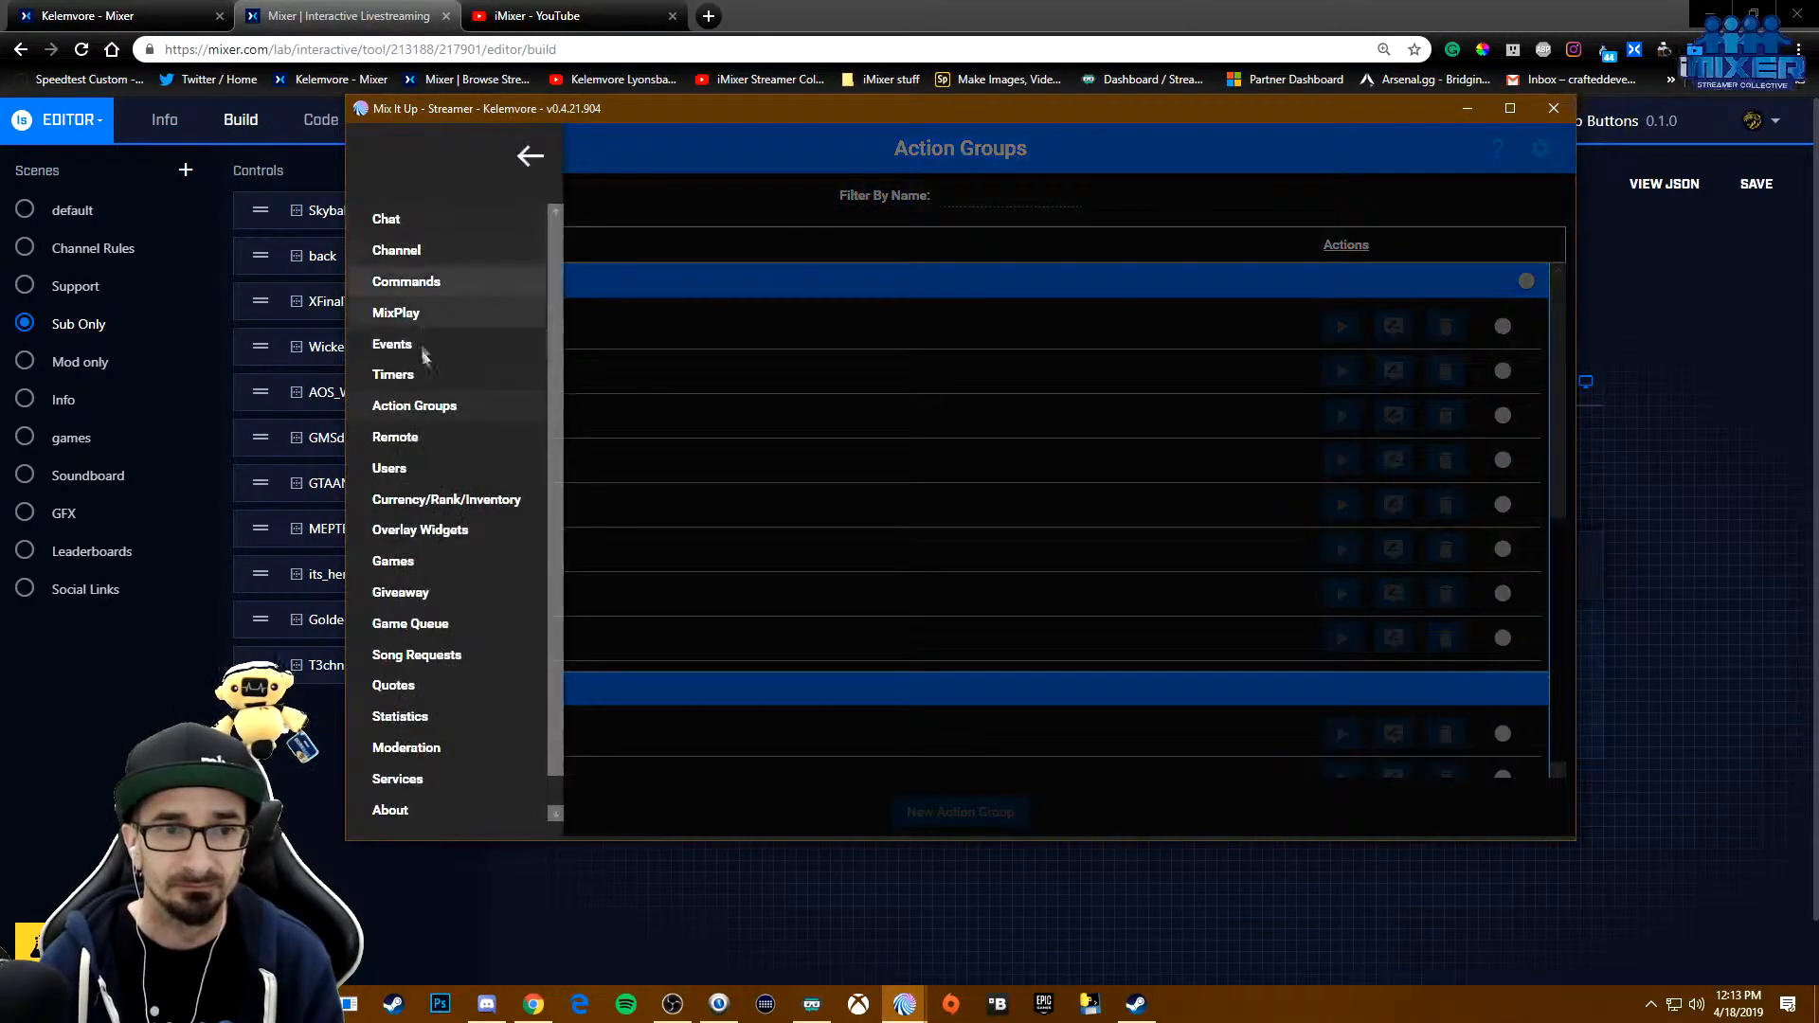
left_click(412, 321)
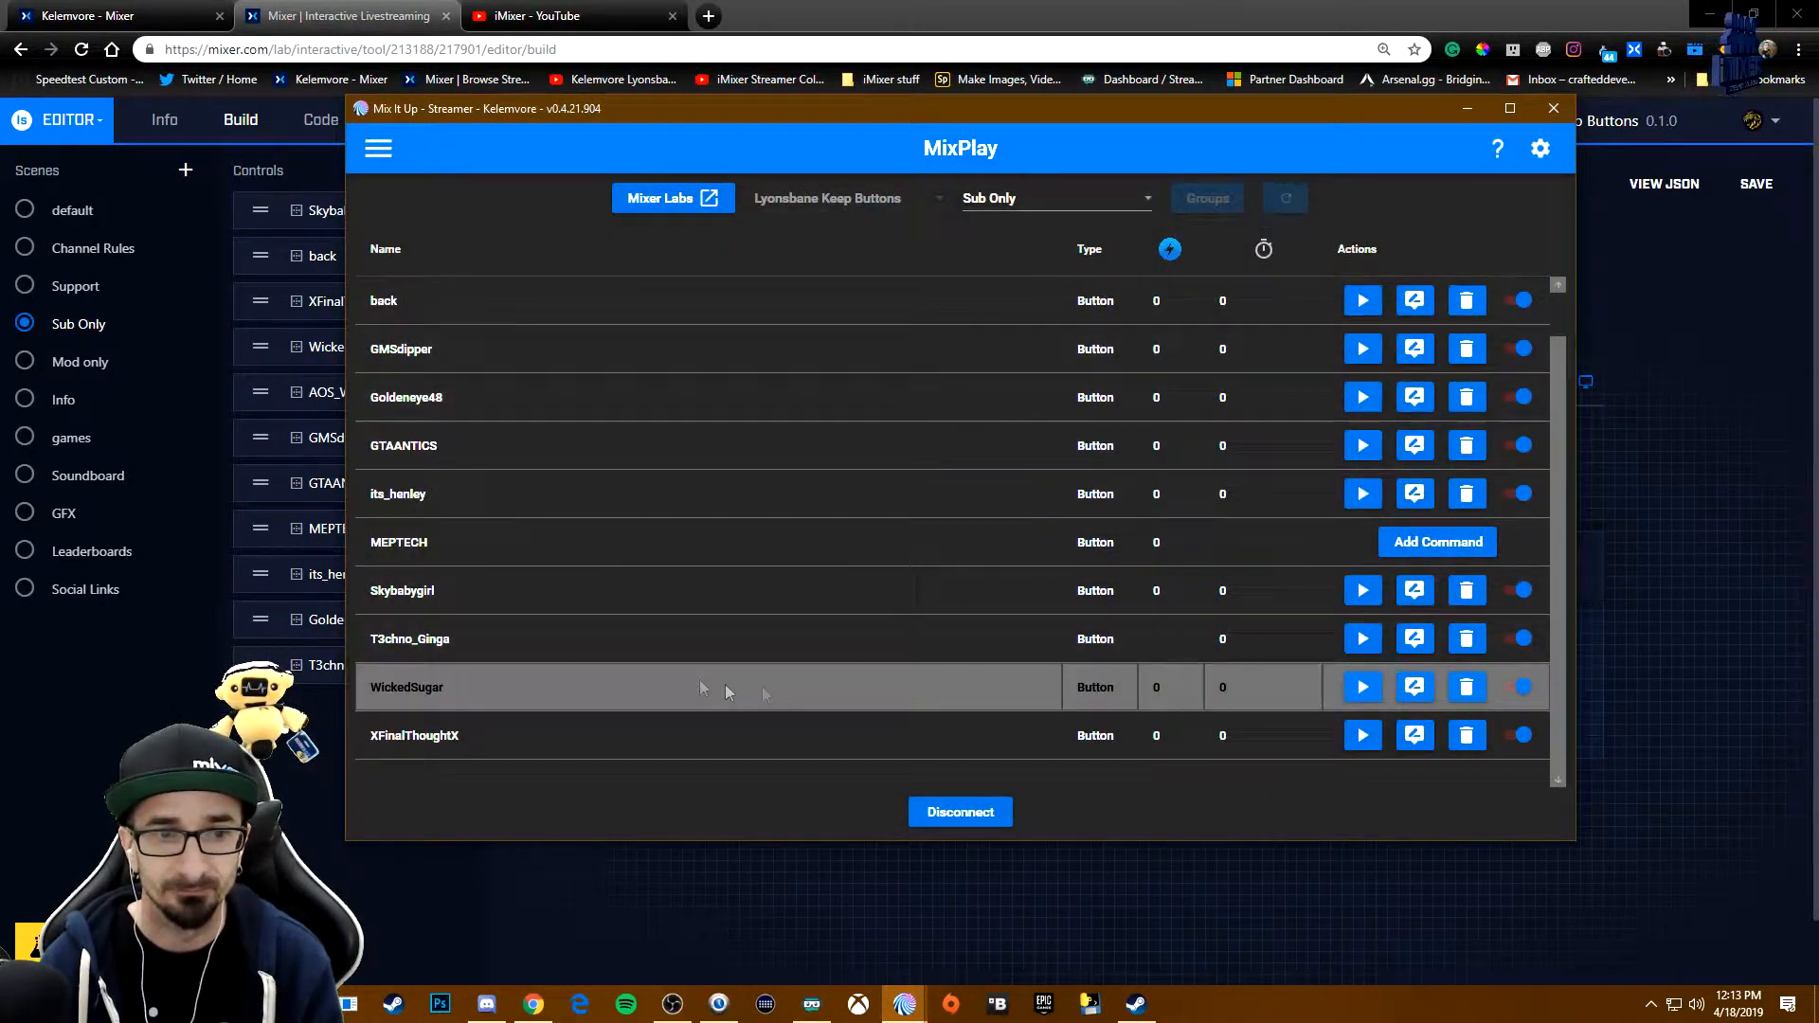
left_click(1412, 691)
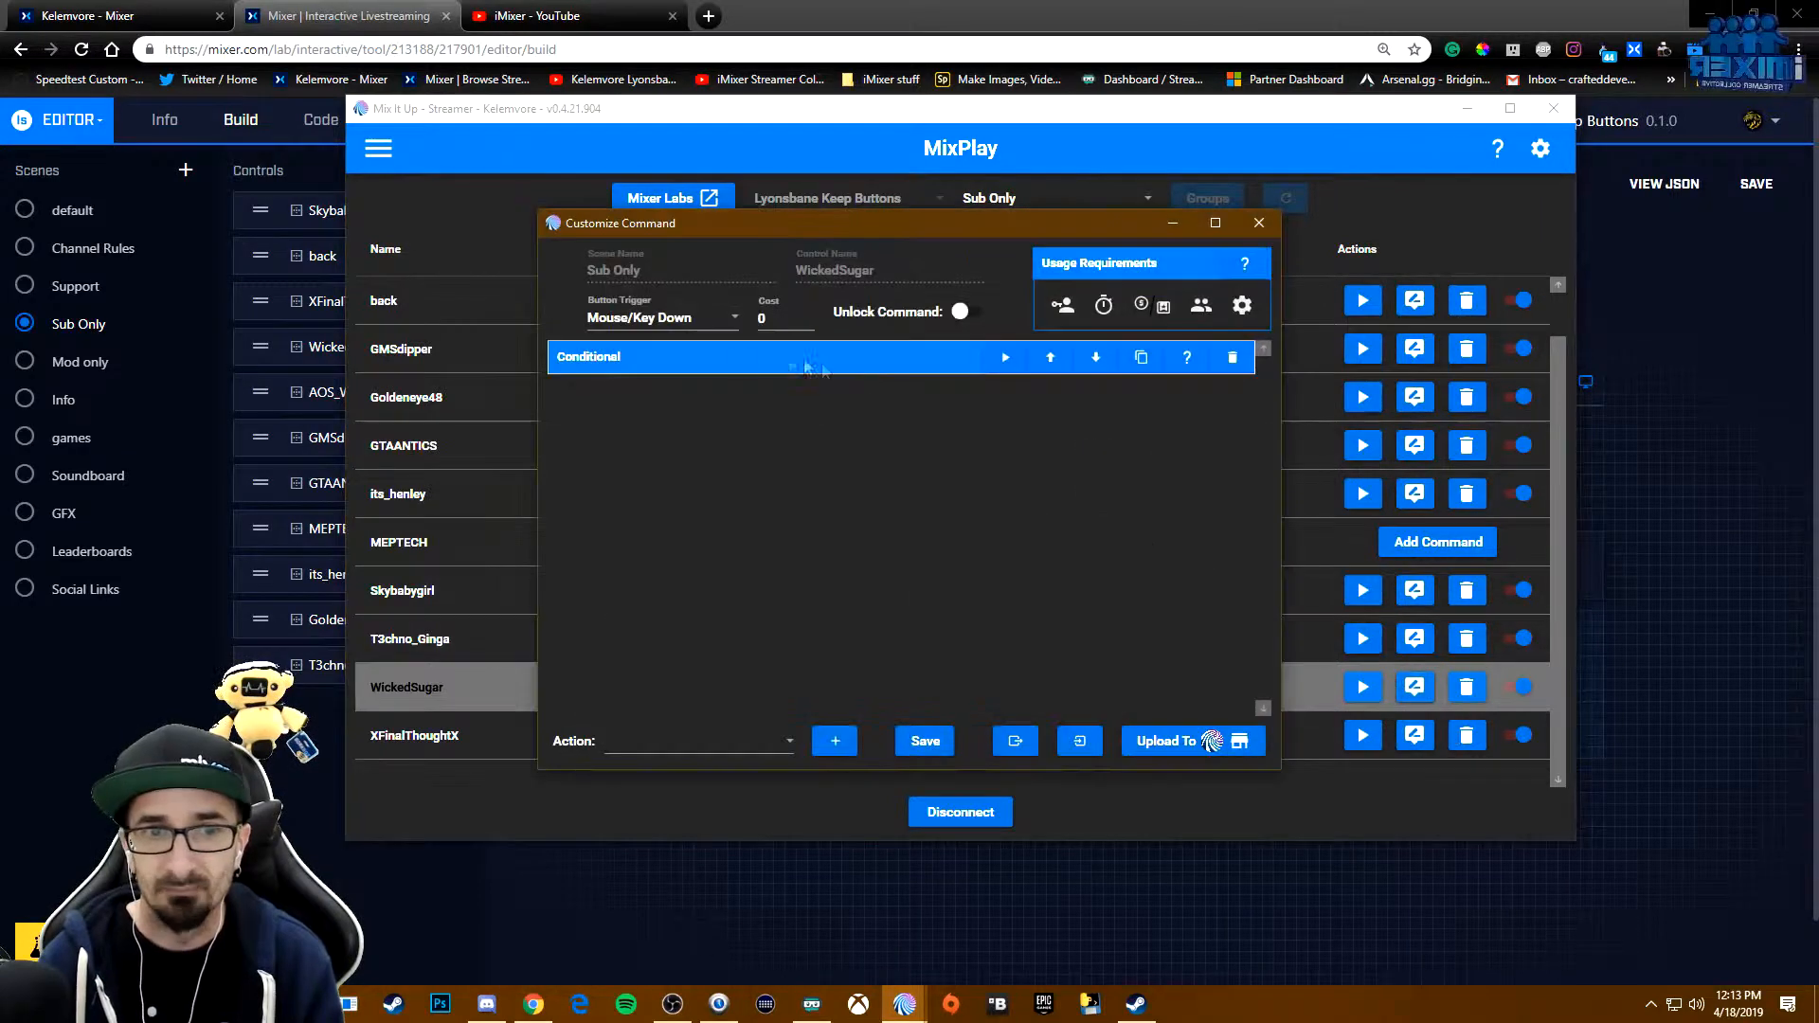
left_click(692, 366)
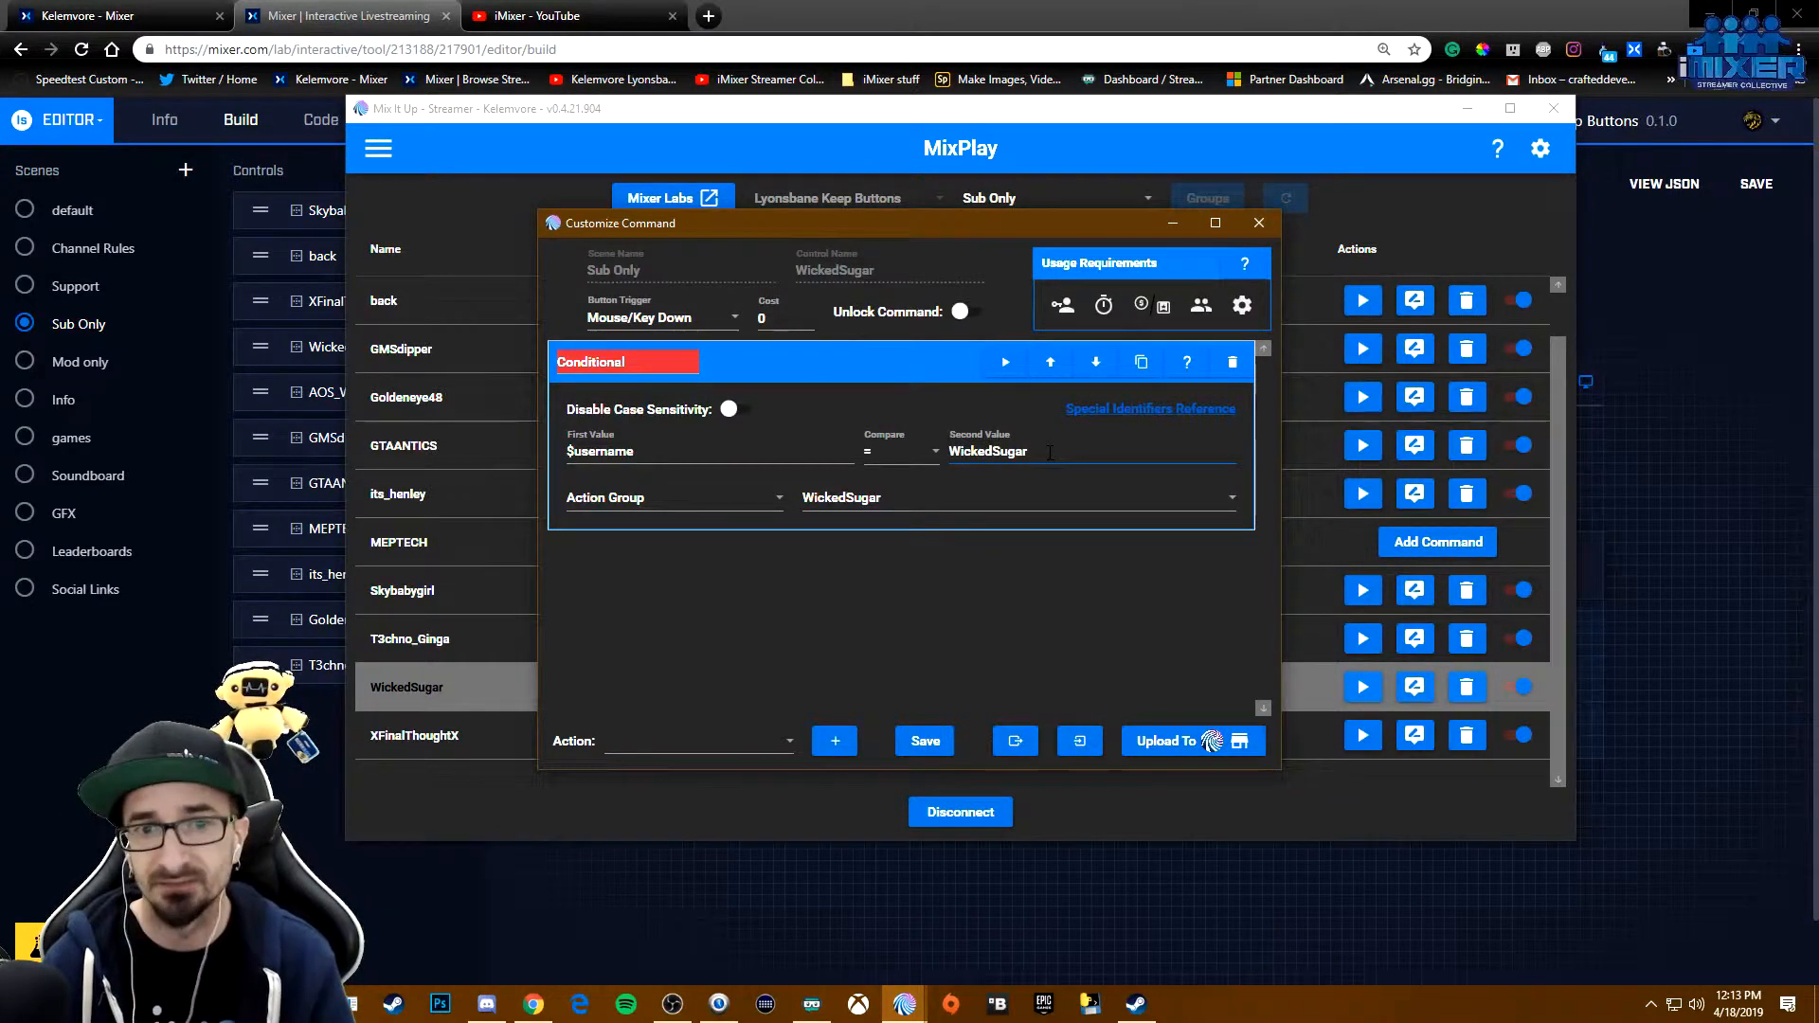
left_click(716, 500)
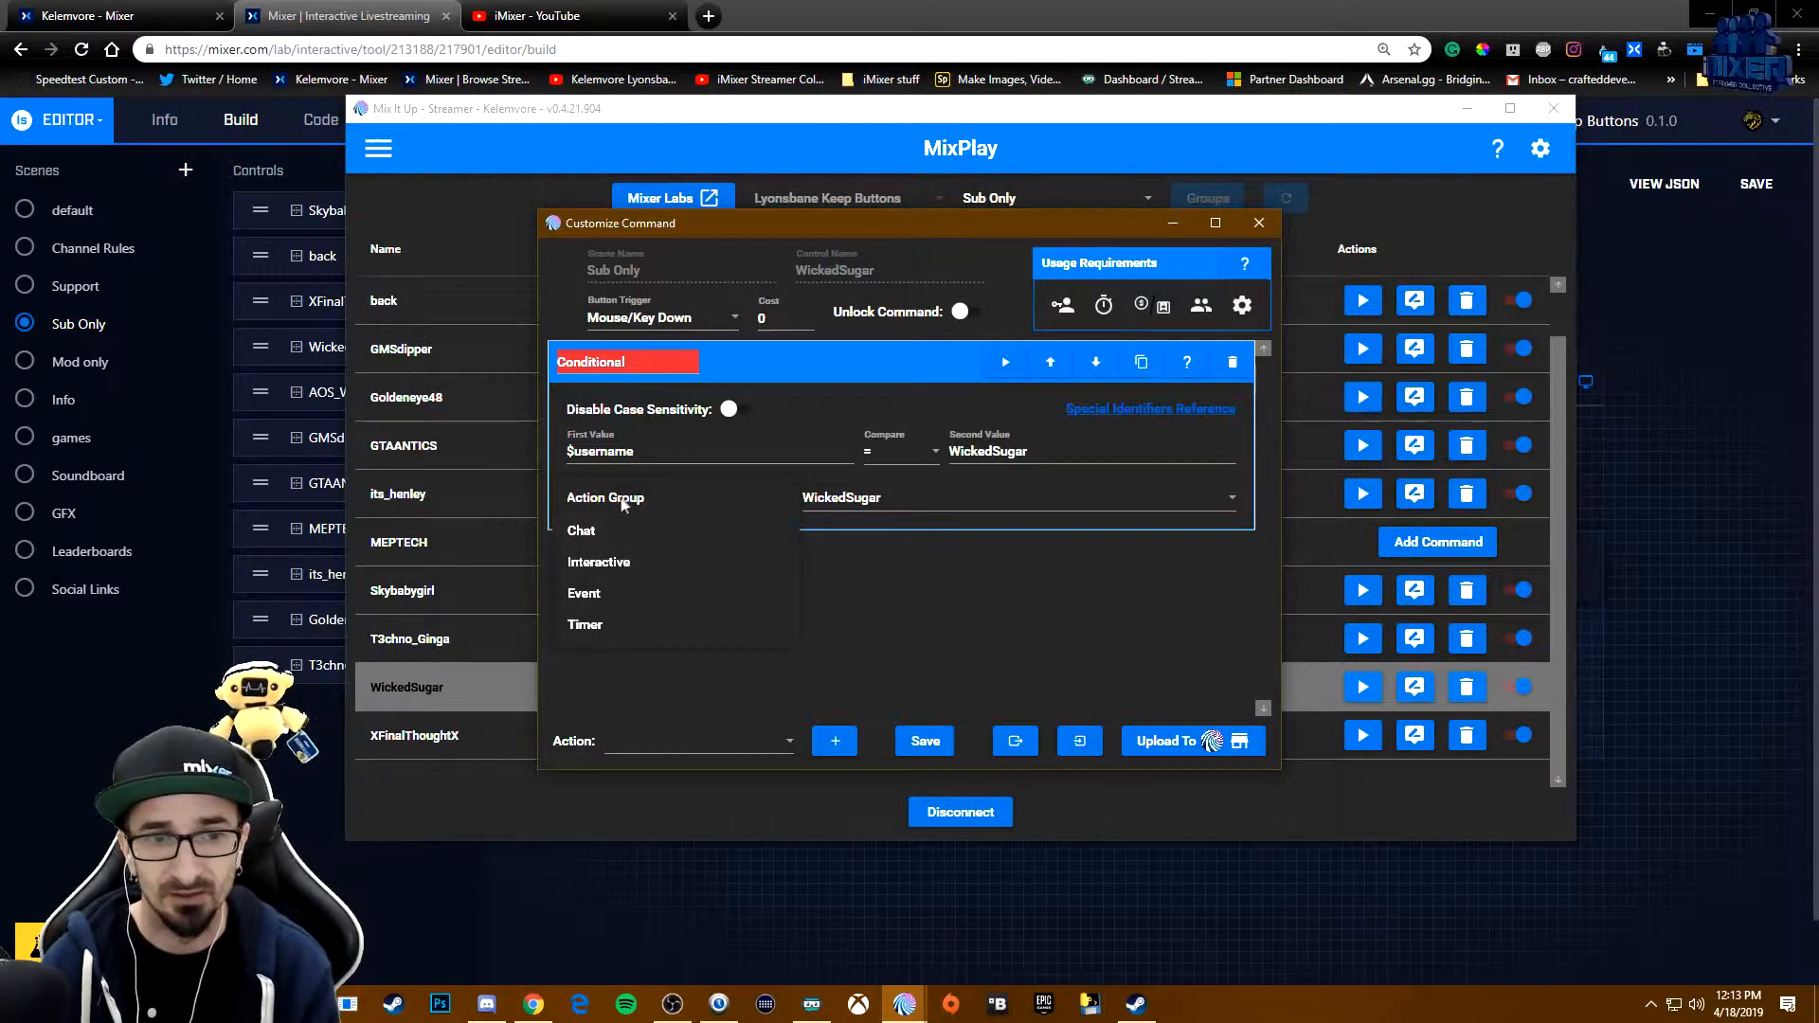
left_click(617, 502)
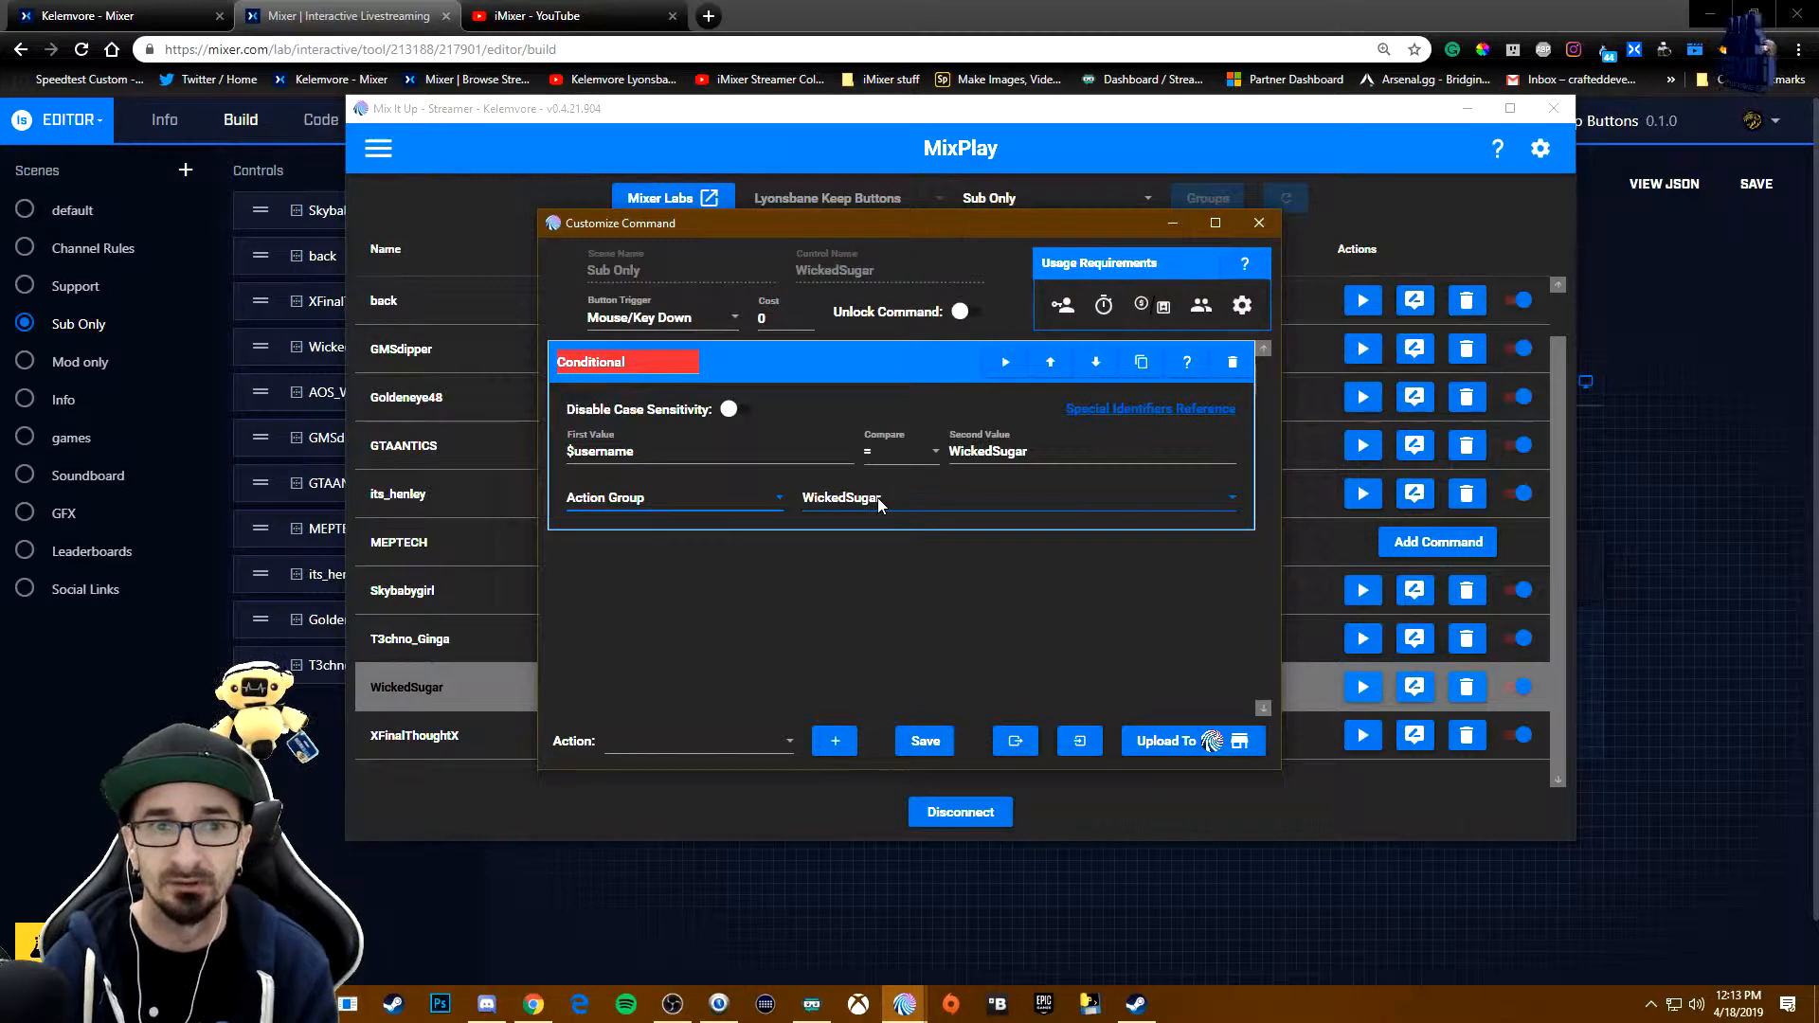
- Open the WickedSugar action group that the conditional runs and close its window
left_click(378, 147)
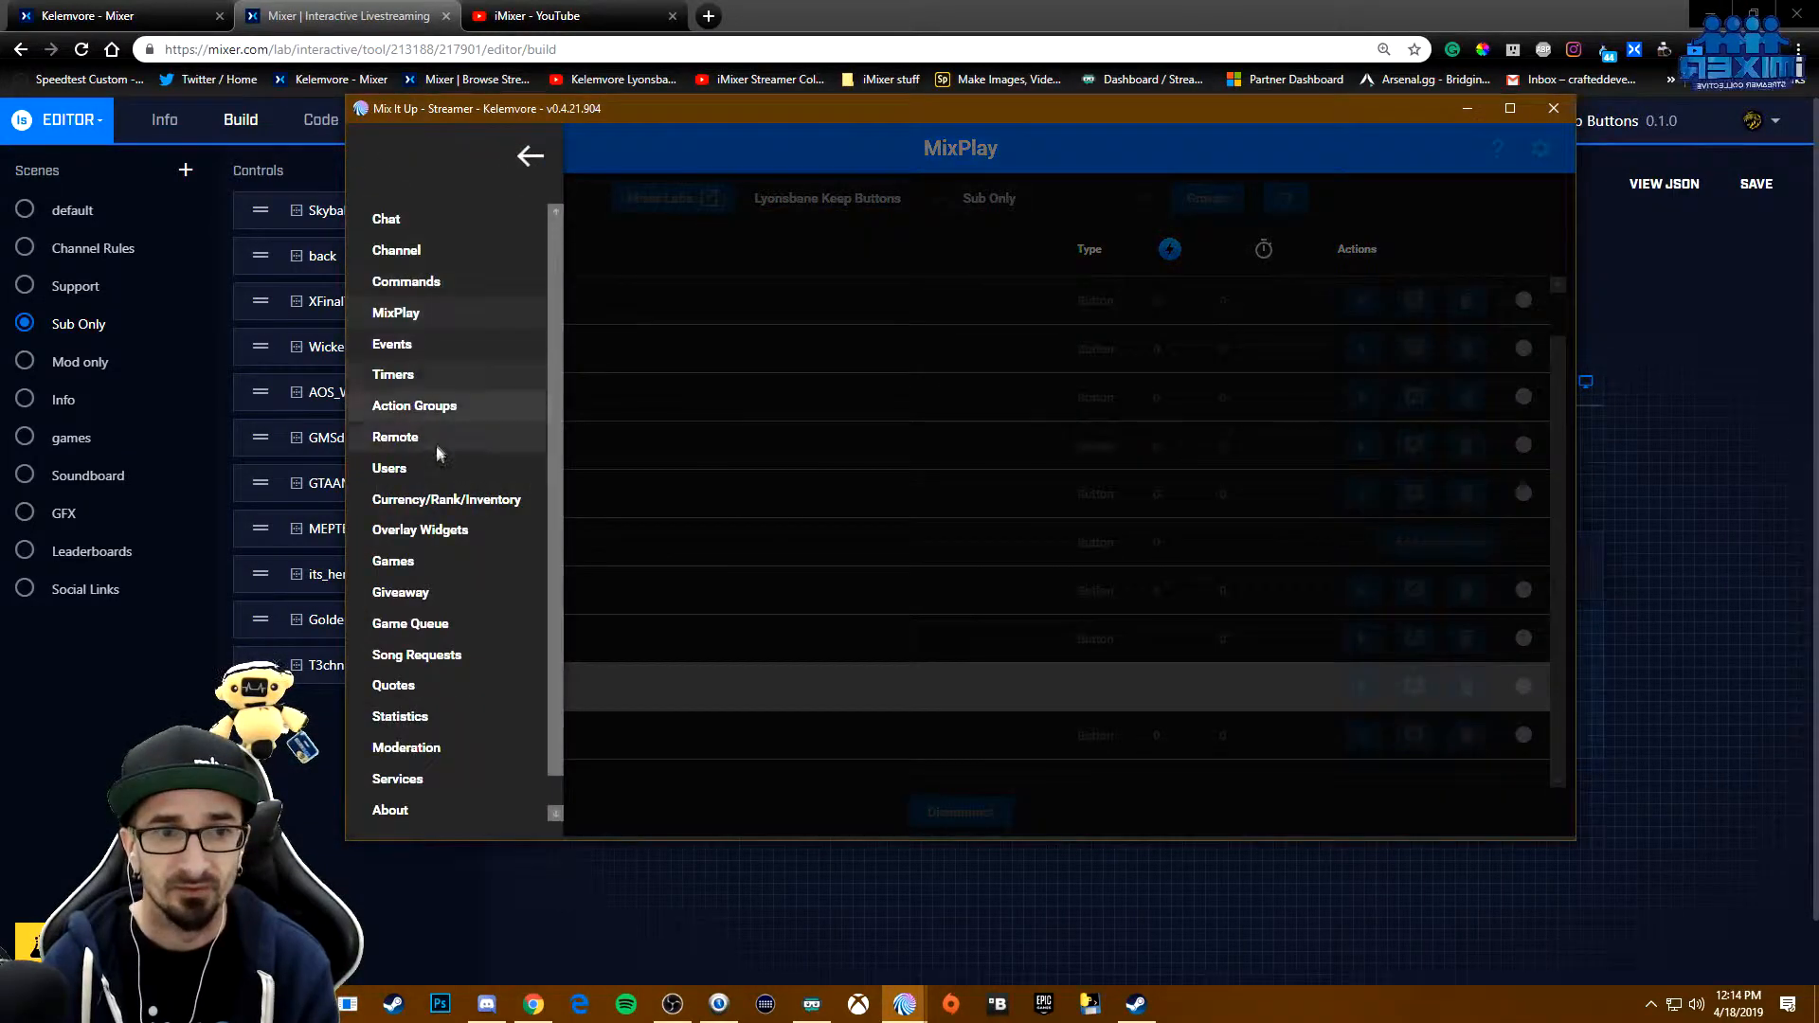
left_click(431, 407)
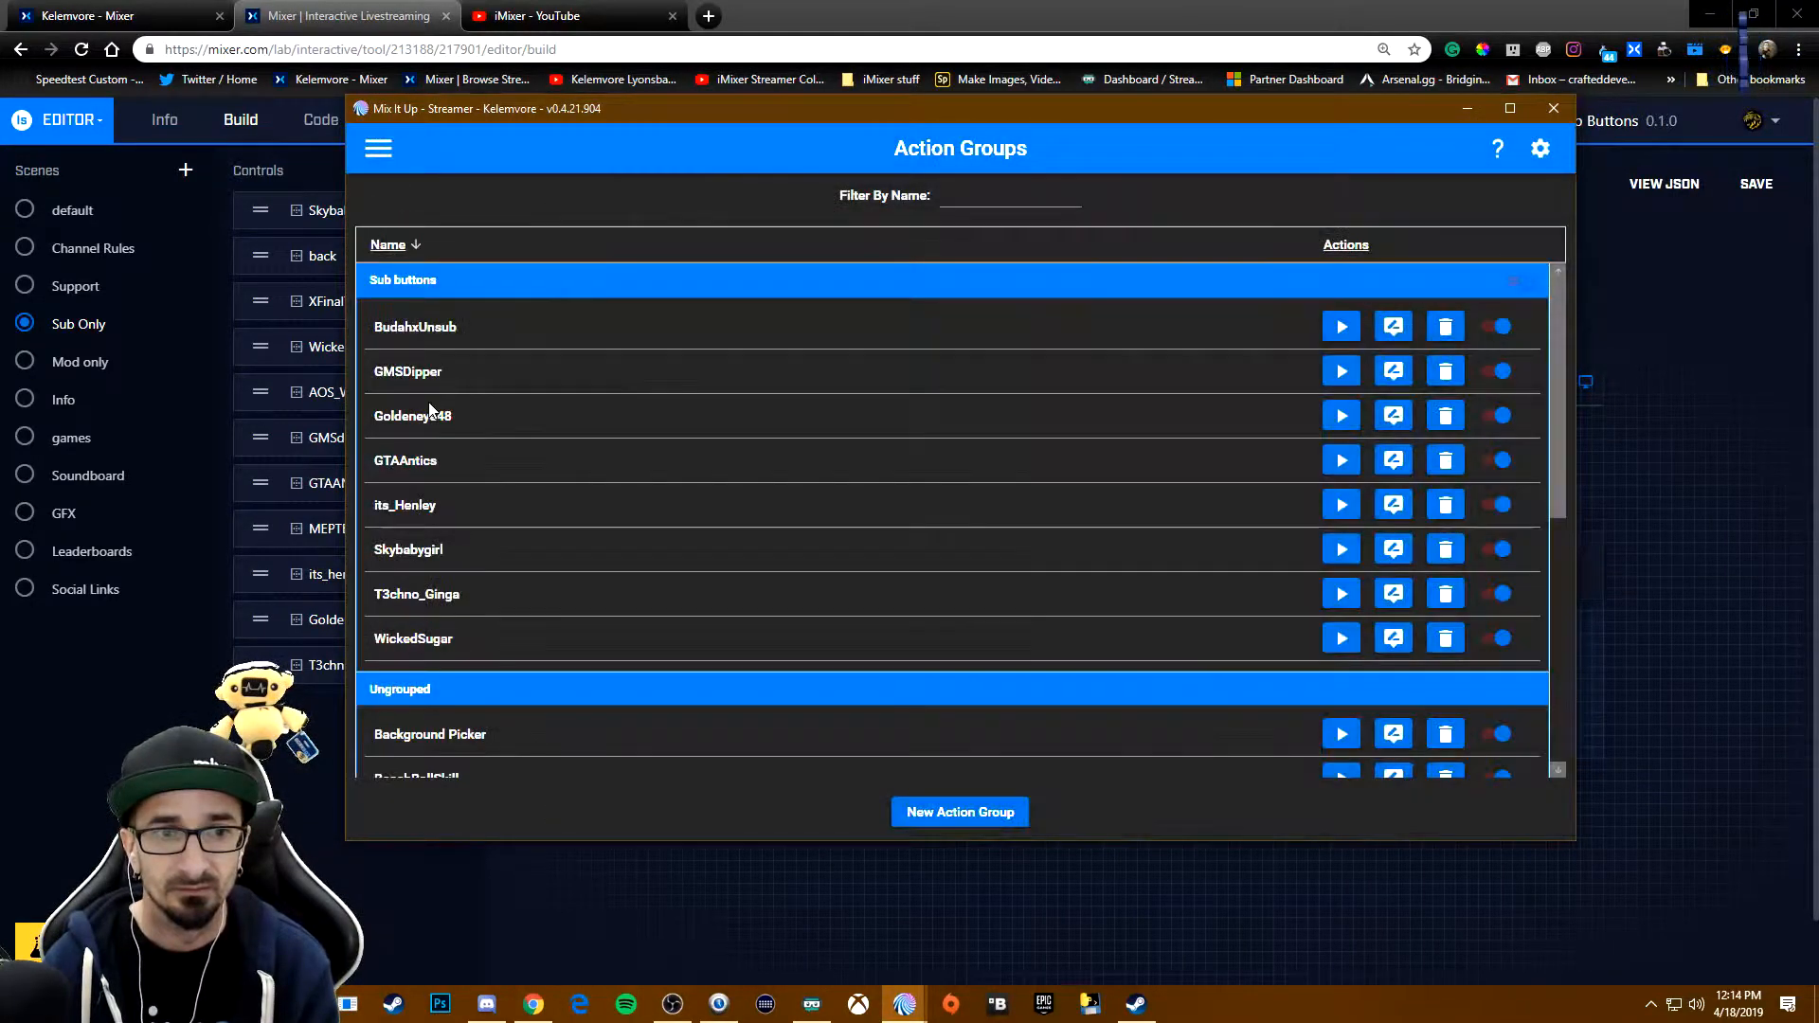
left_click(1392, 637)
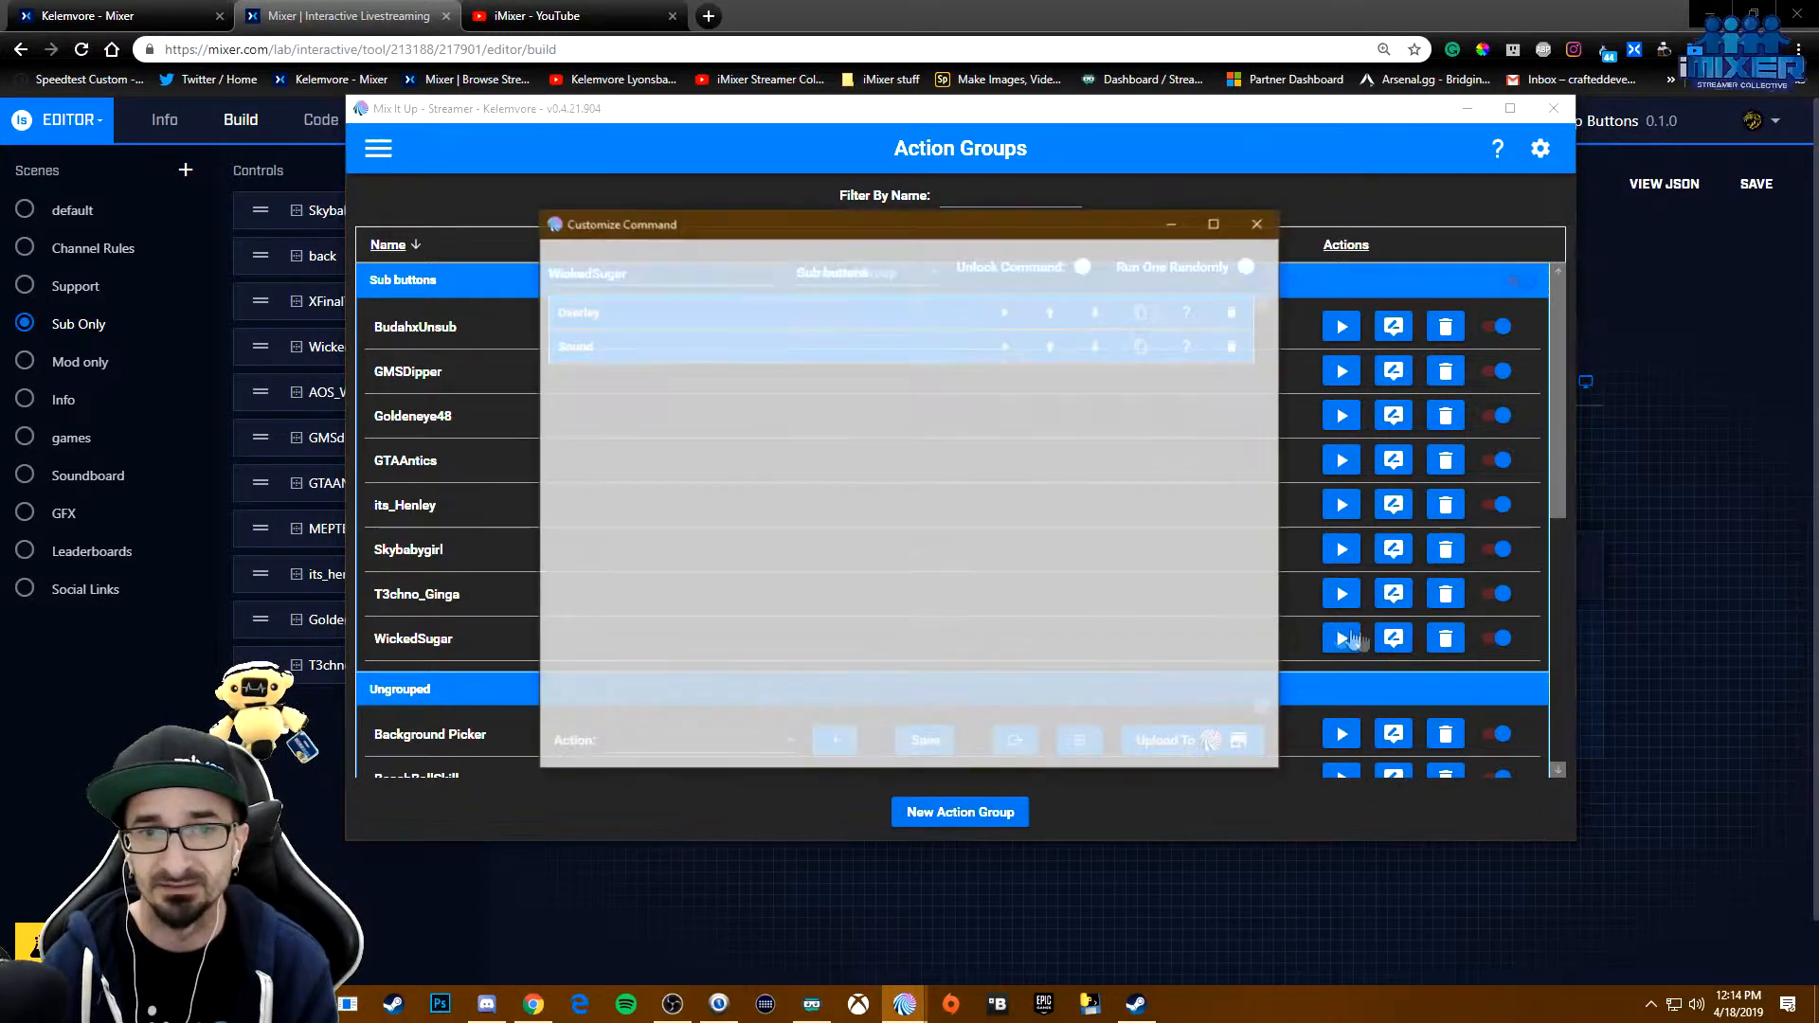
left_click(1258, 223)
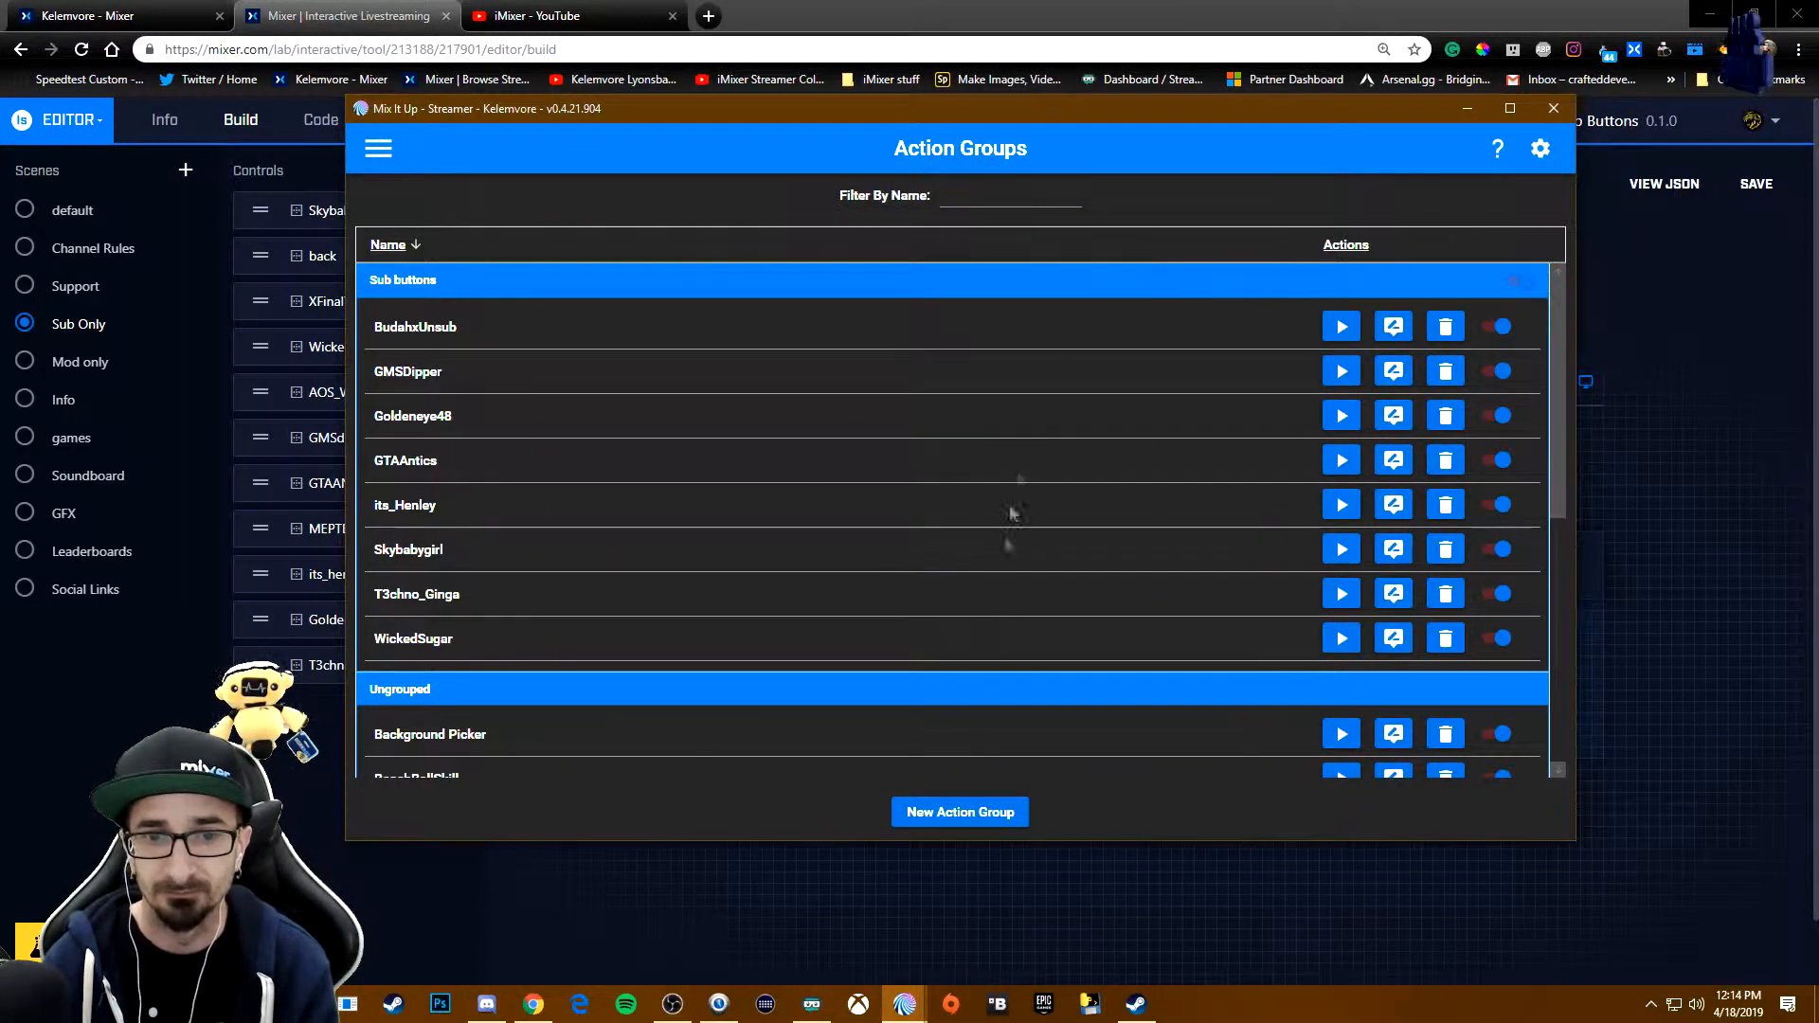
- Compare the Sub Only MixPlay button list with the Action Groups list, checking the WickedSugar group's Overlay and Sound actions
left_click(377, 151)
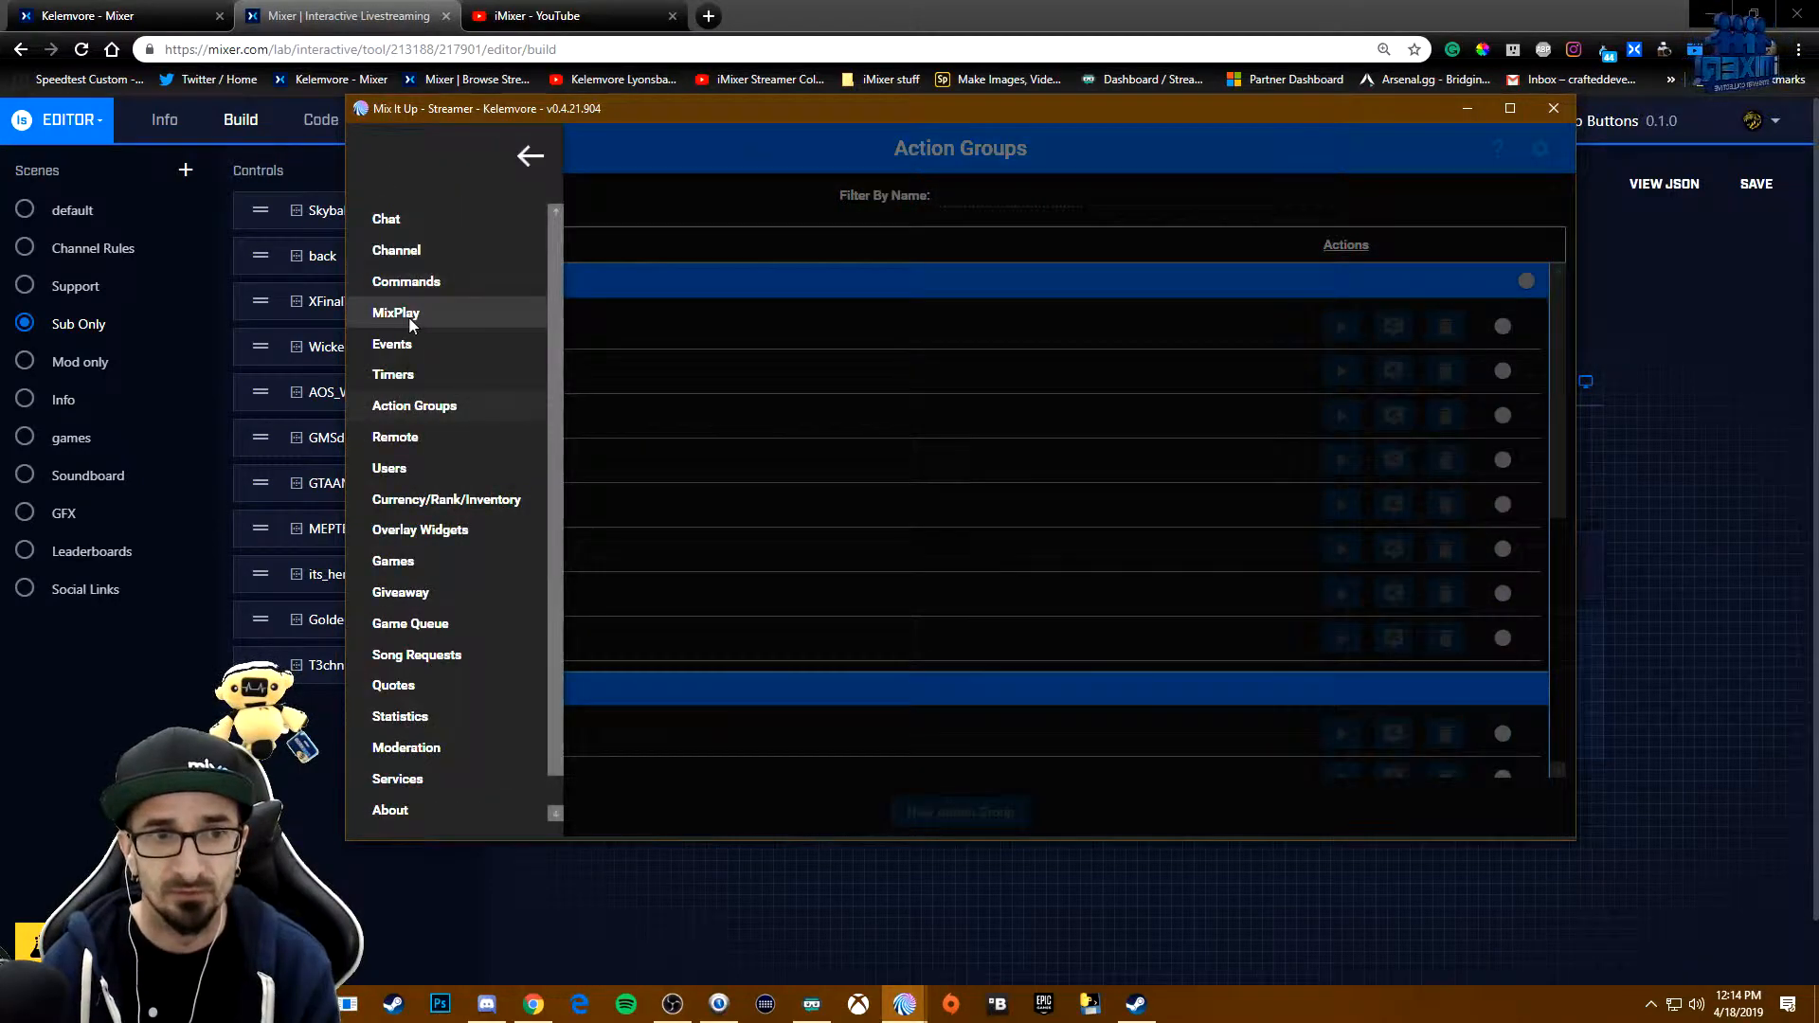
left_click(411, 322)
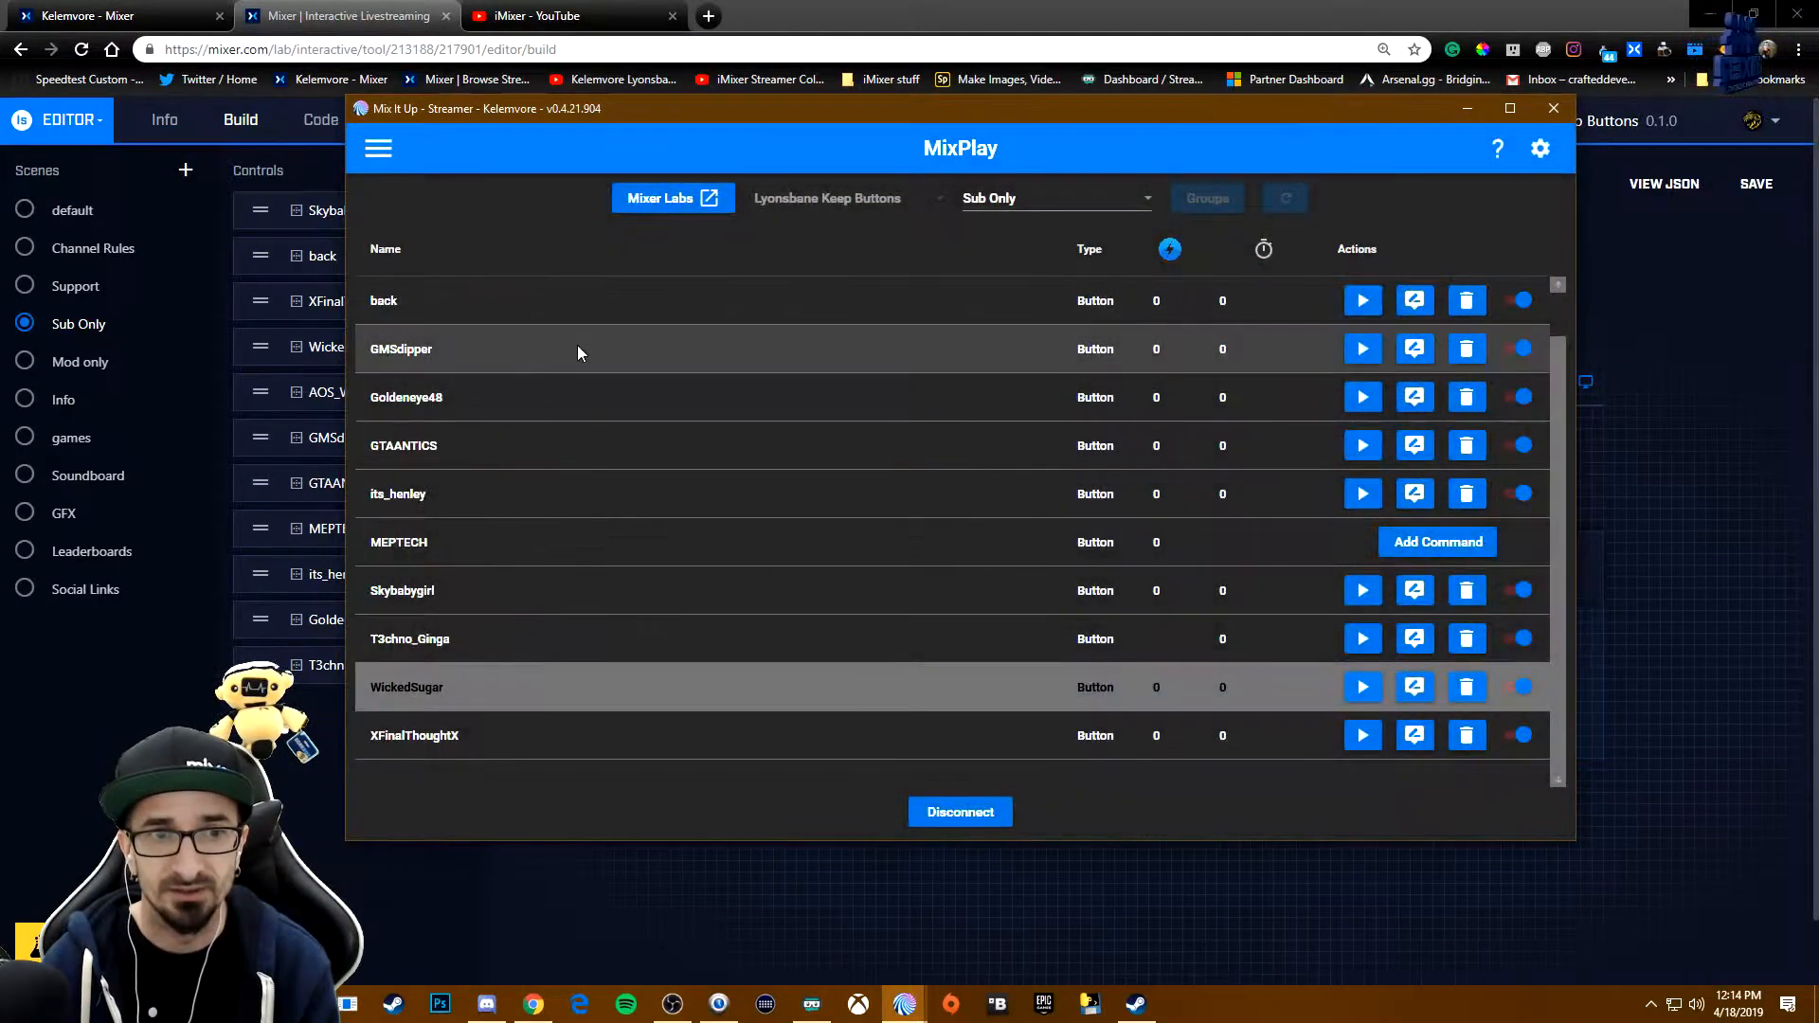
left_click(379, 151)
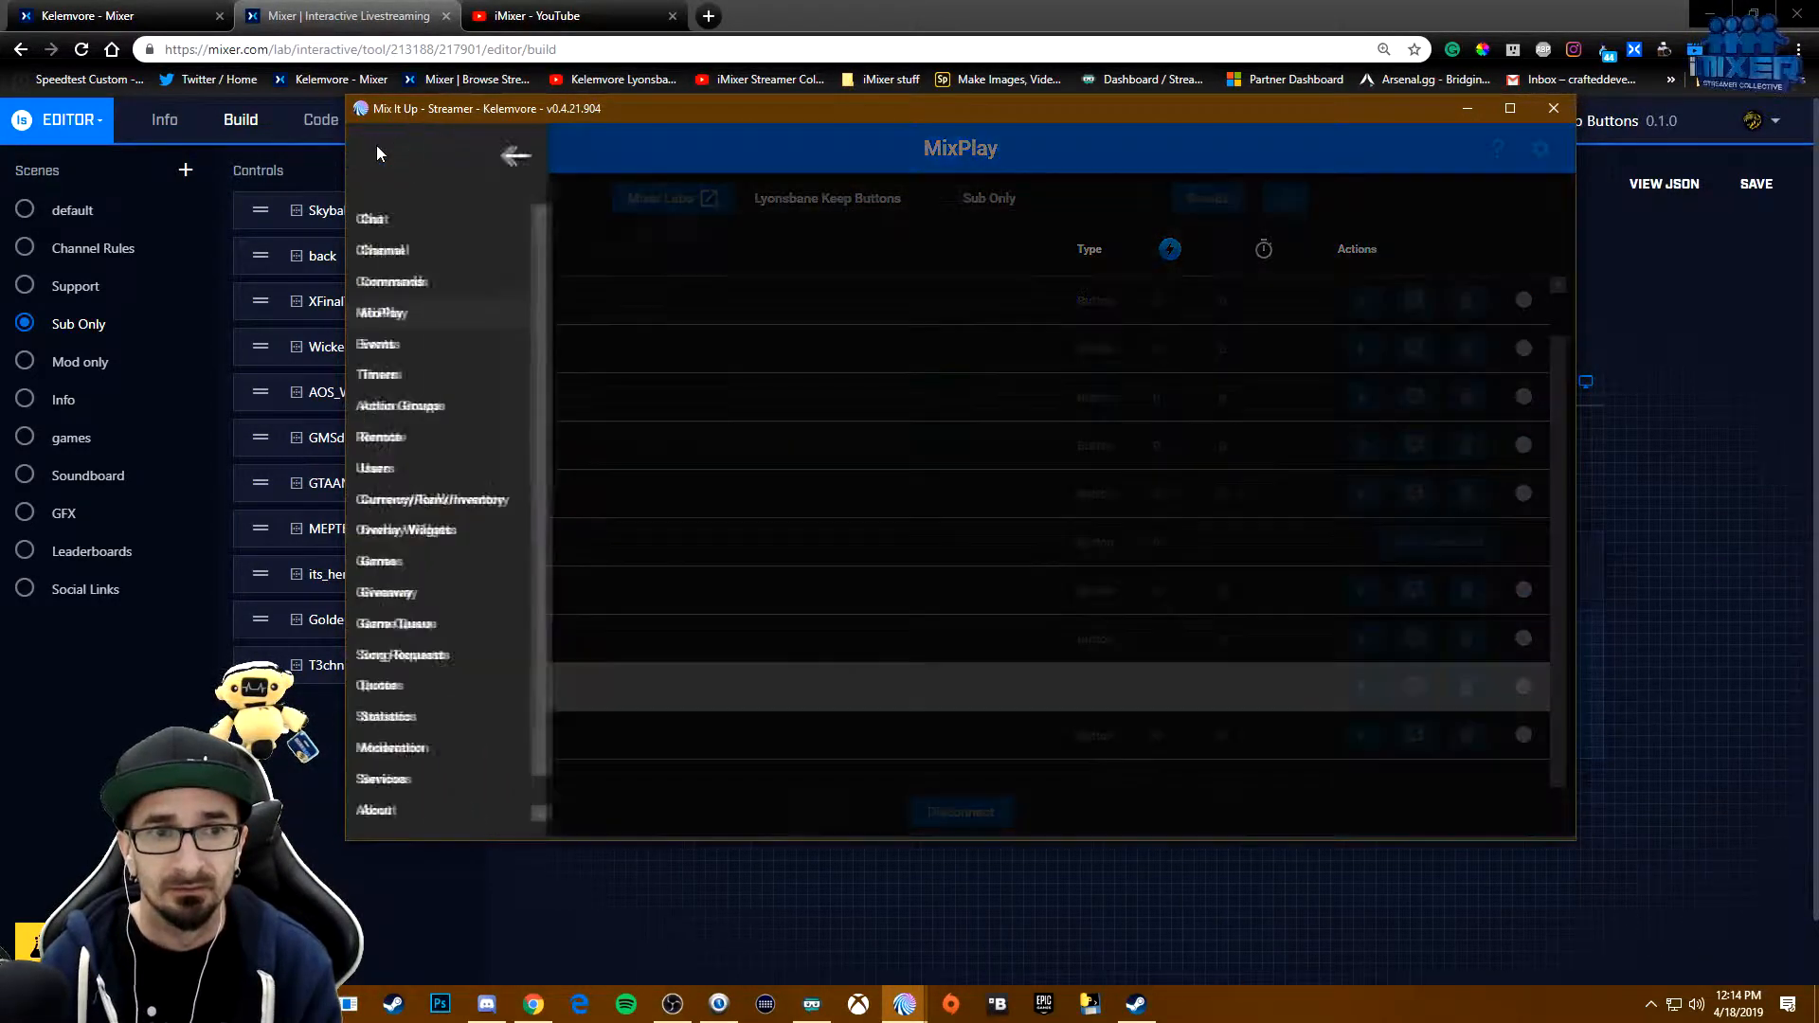
left_click(432, 406)
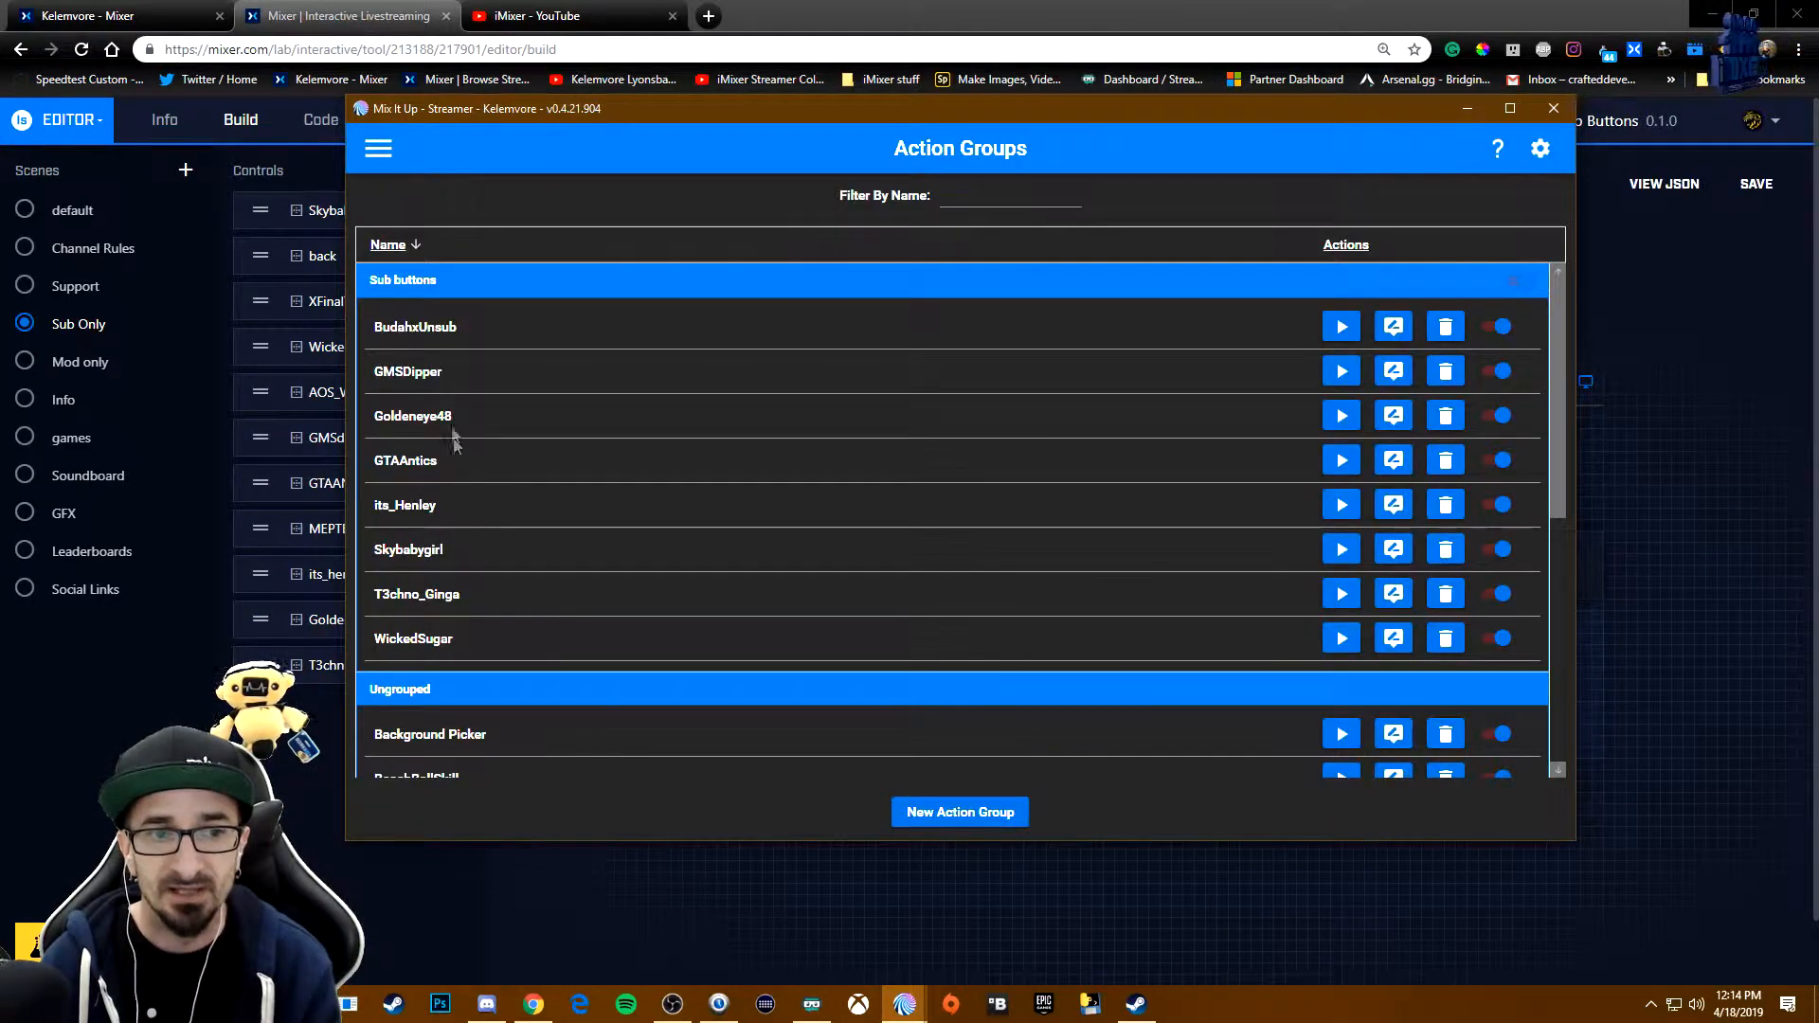
left_click(1392, 638)
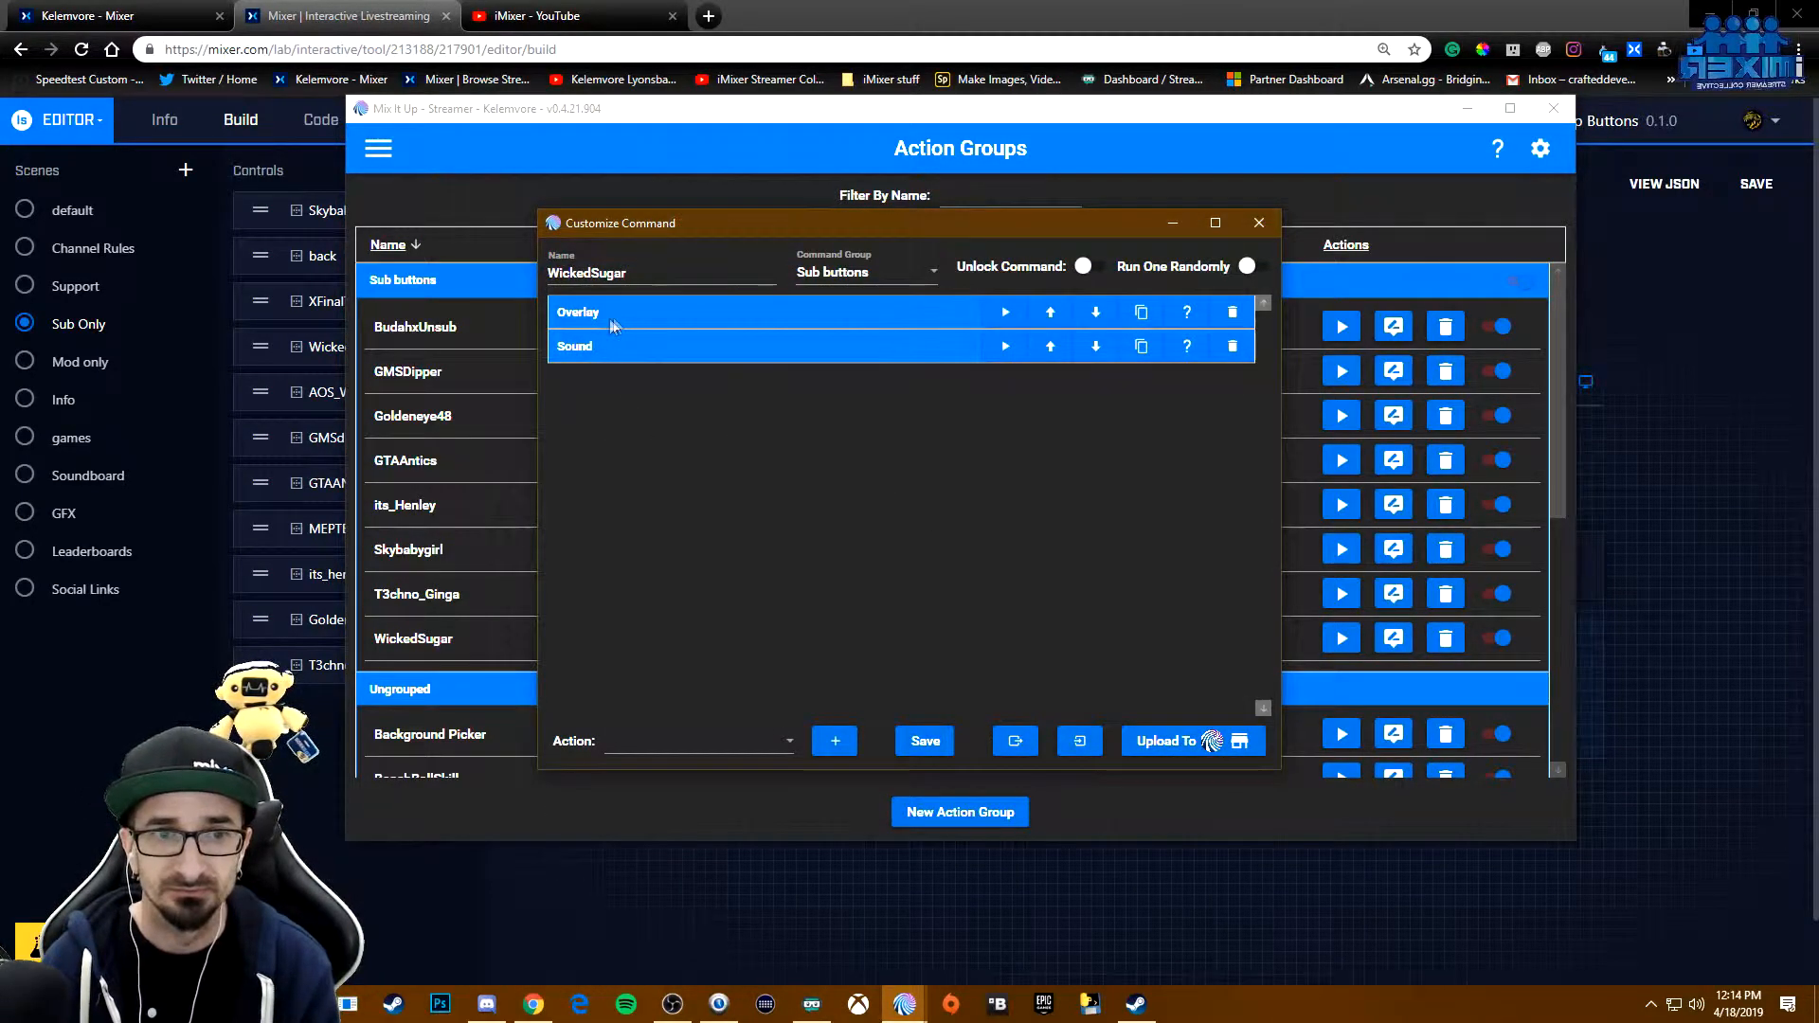
left_click(1259, 223)
- Review the WickedSugar button command's conditional values, target action group and user role permission, and save the command
left_click(380, 149)
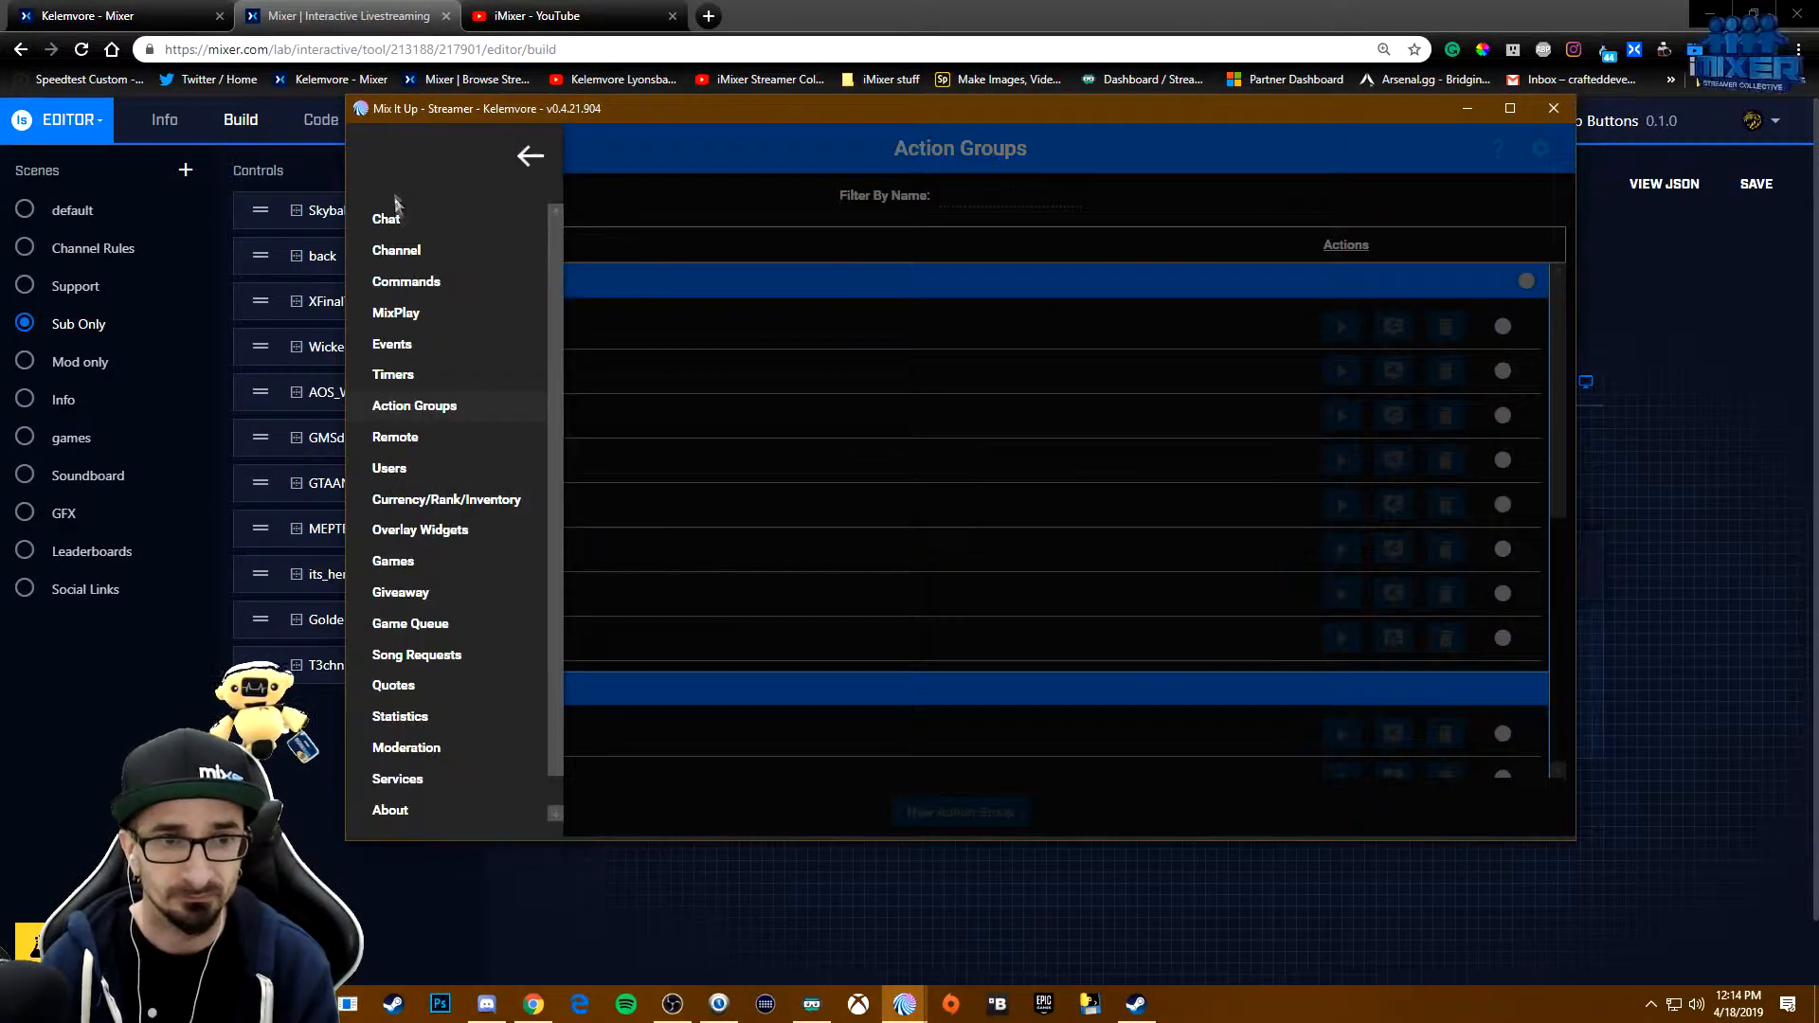
left_click(395, 313)
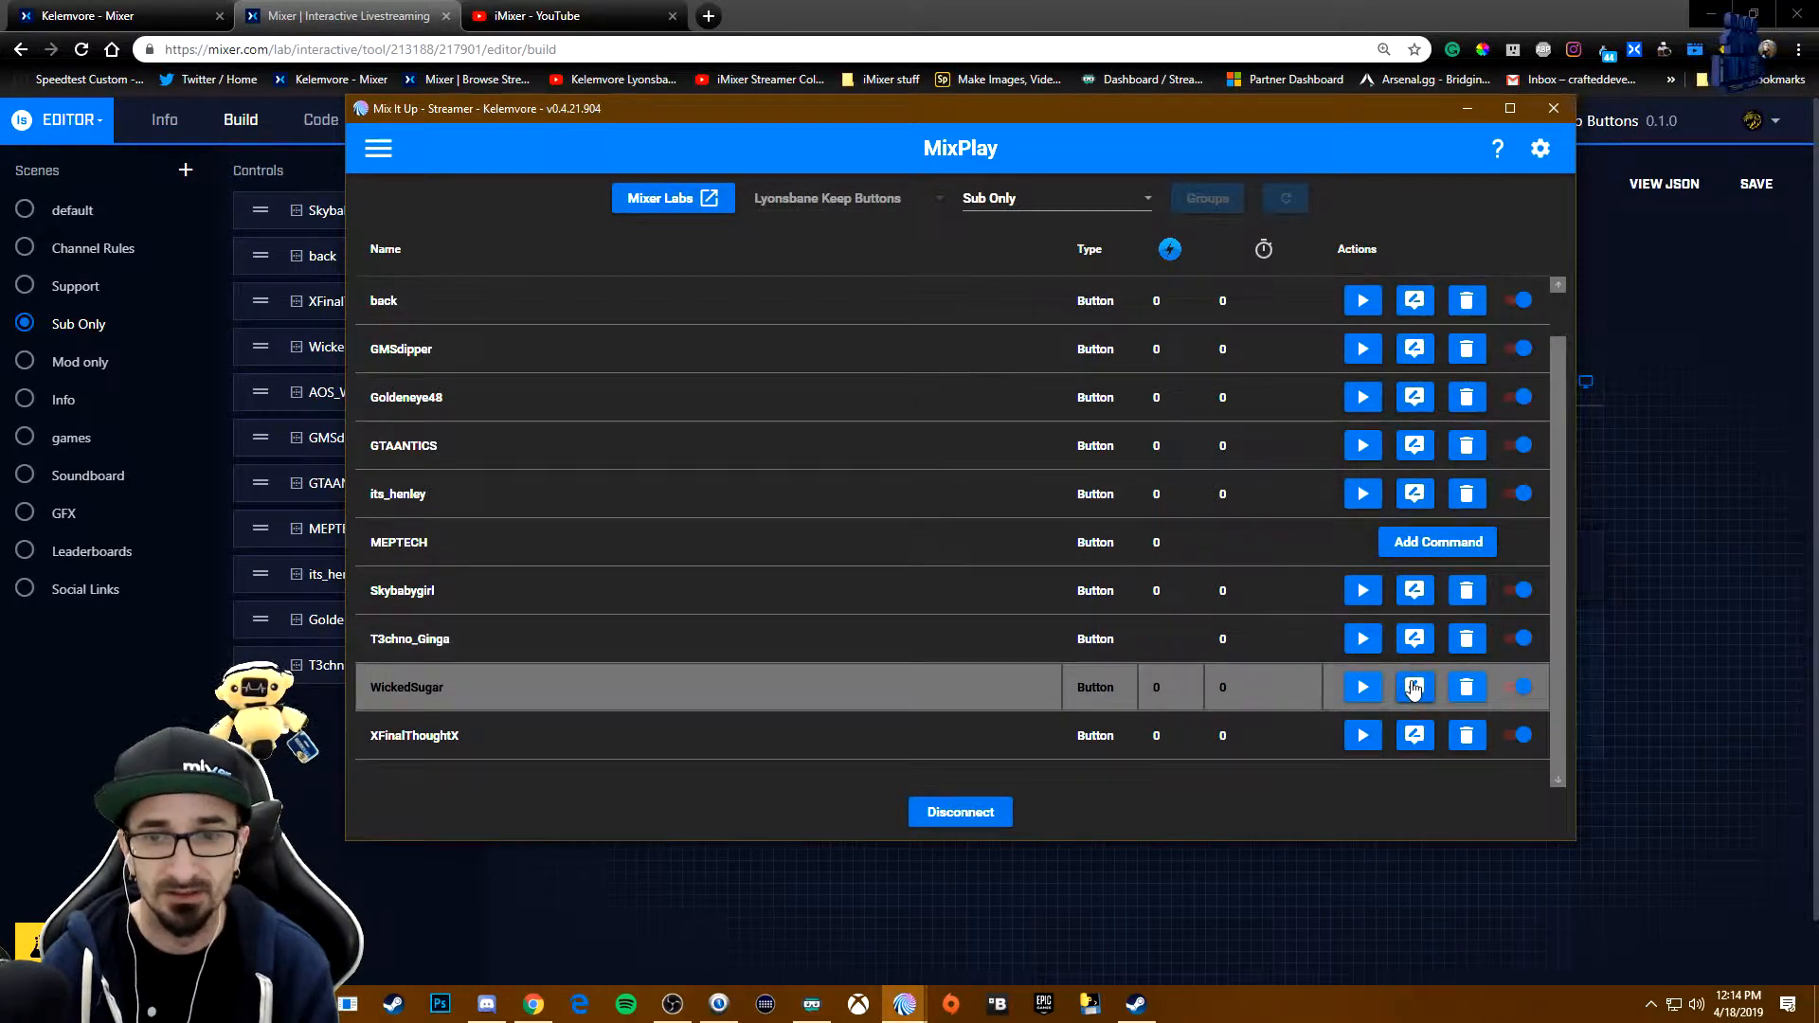
left_click(1414, 687)
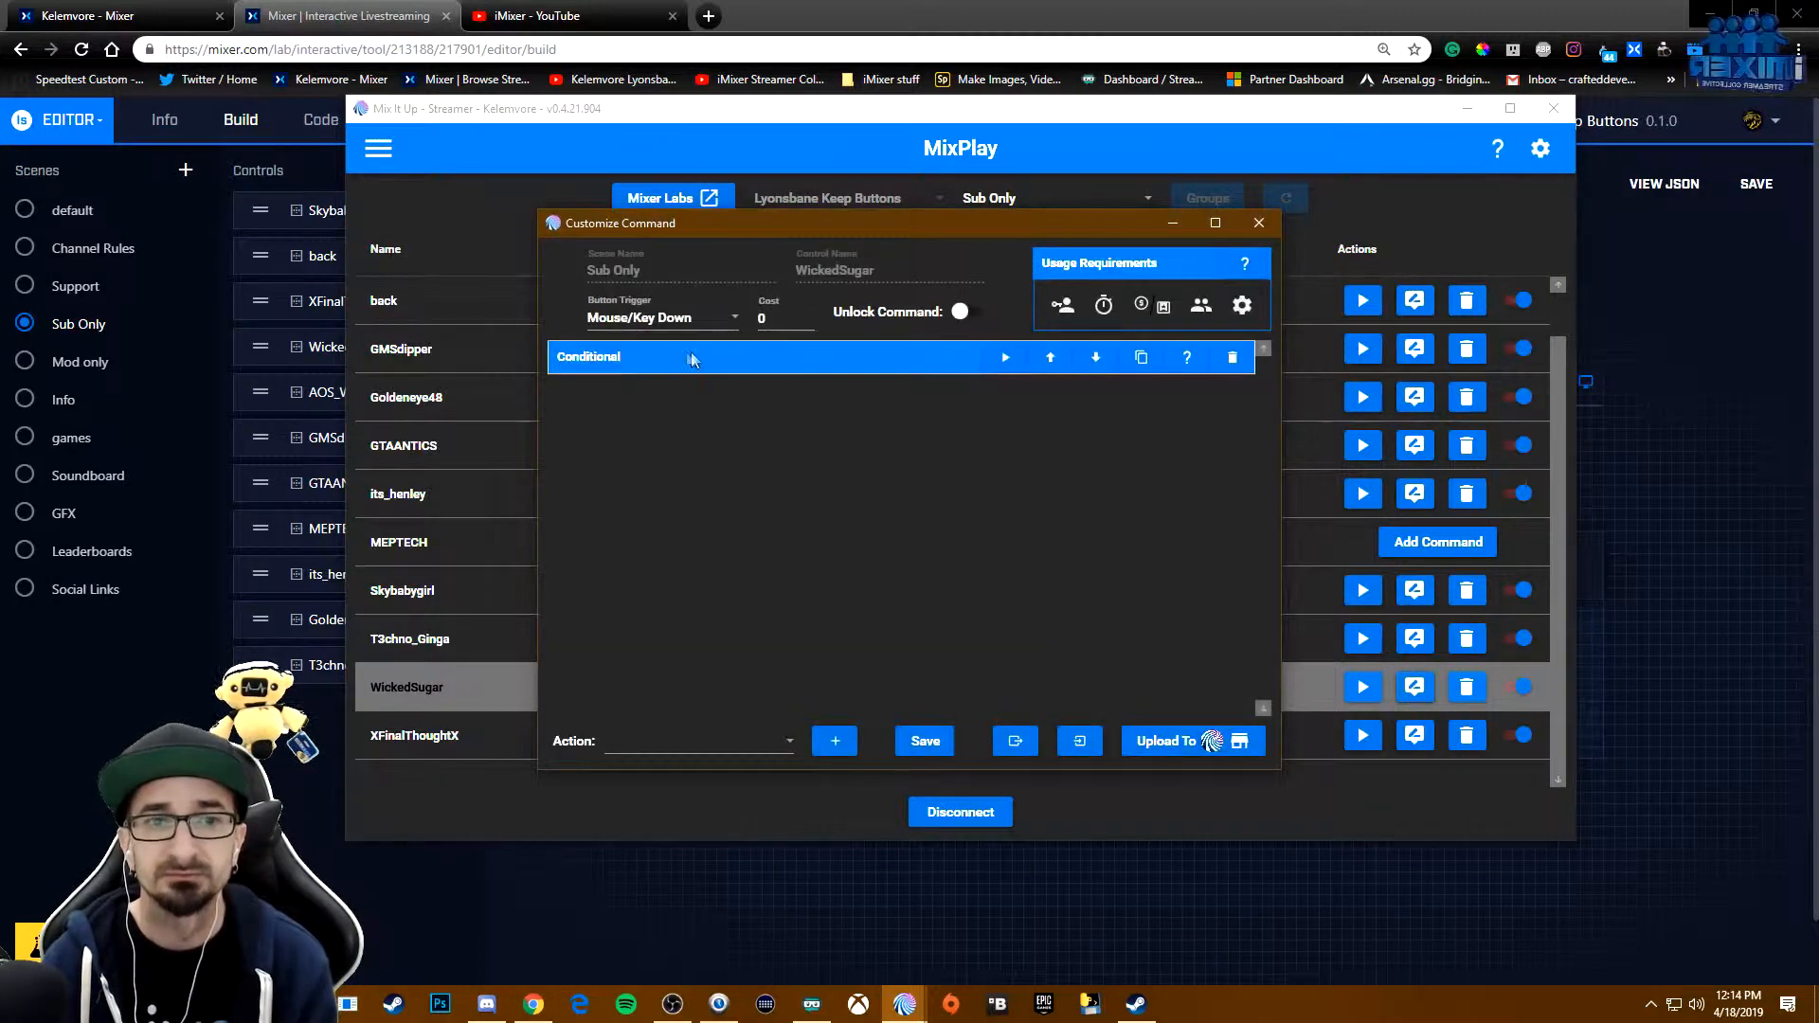
left_click(676, 364)
left_click(592, 464)
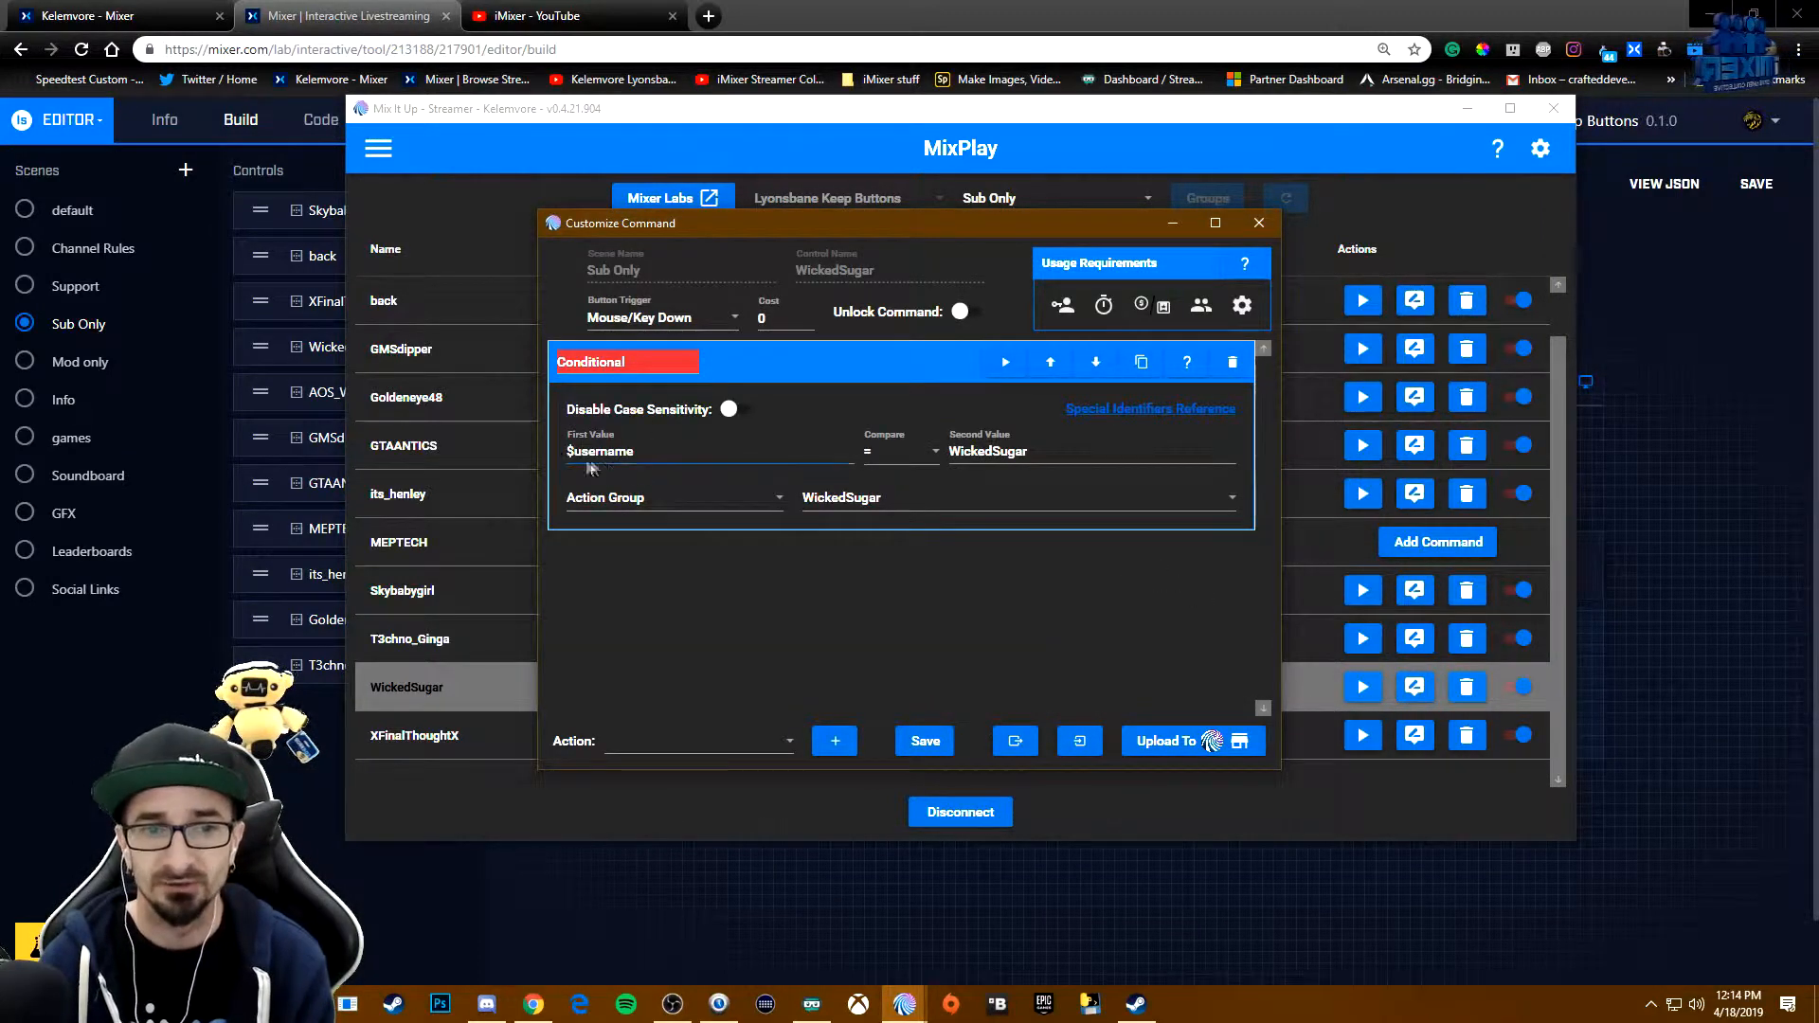
left_click(1052, 449)
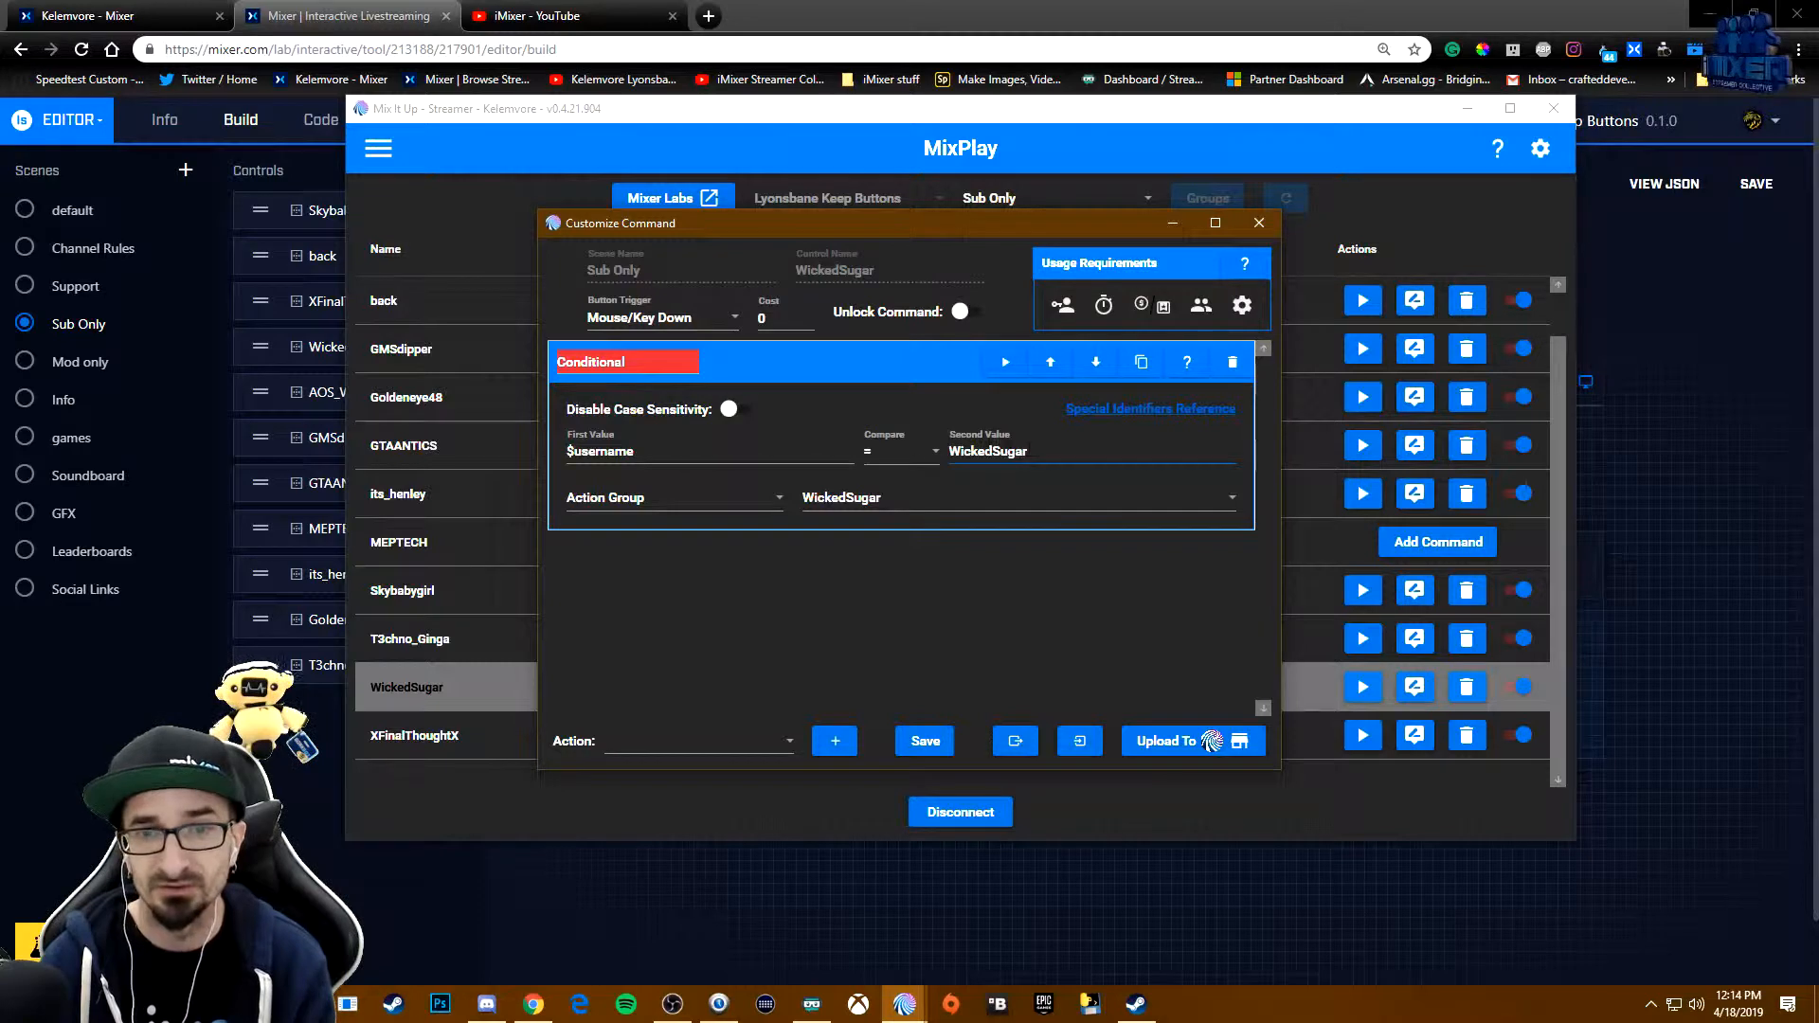
left_click(601, 500)
left_click(873, 507)
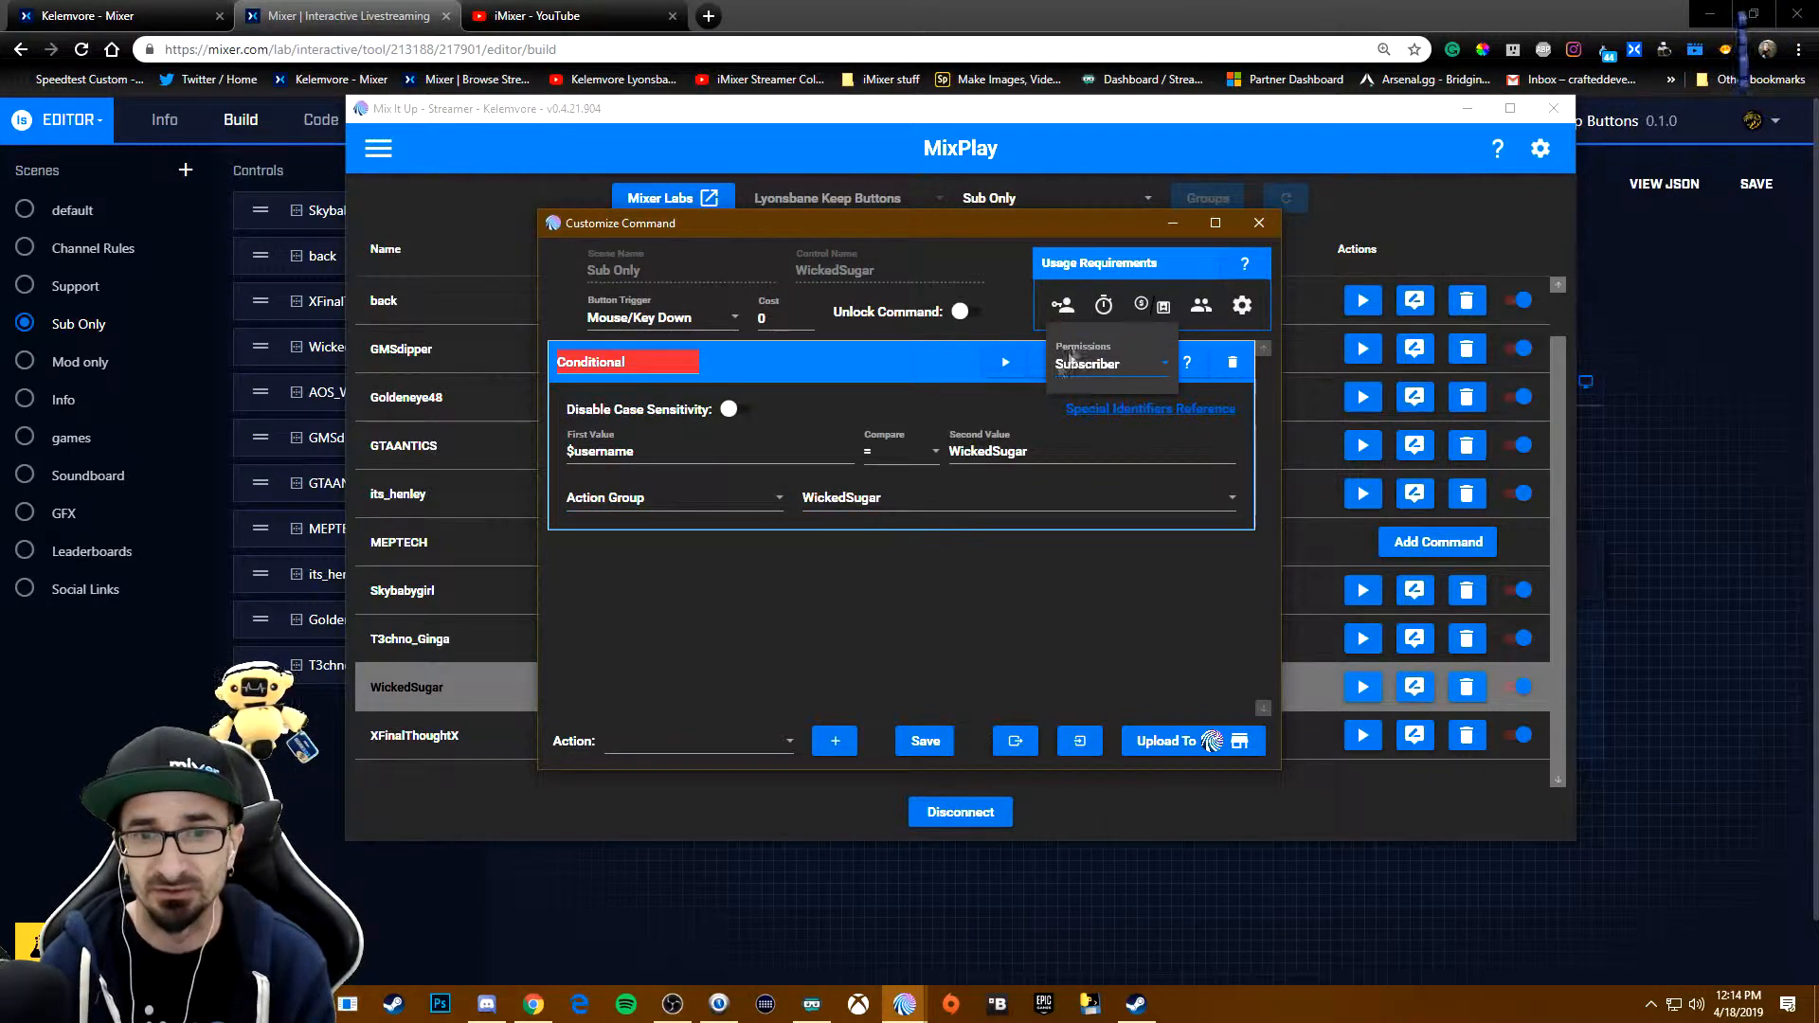
left_click(926, 743)
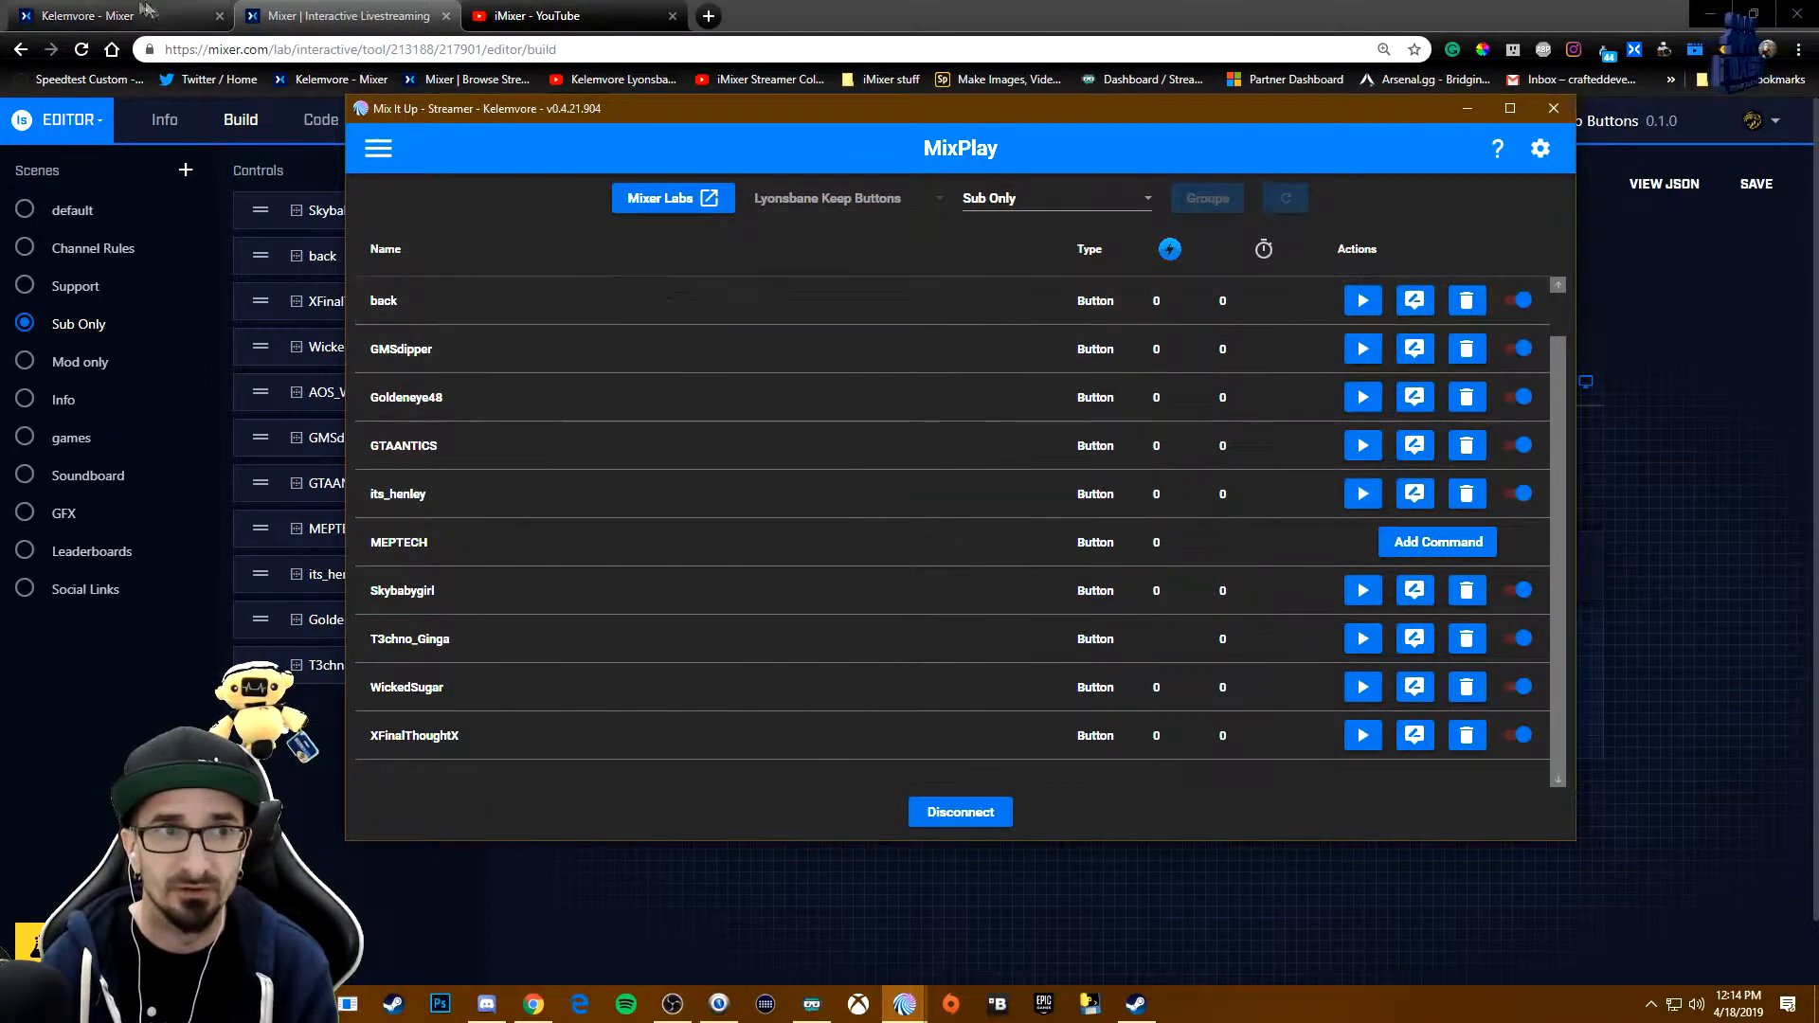
- View the subscriber buttons on the Mixer channel page, close the leftover WickedSugar command windows and return to Mix It Up's MixPlay list
left_click(142, 19)
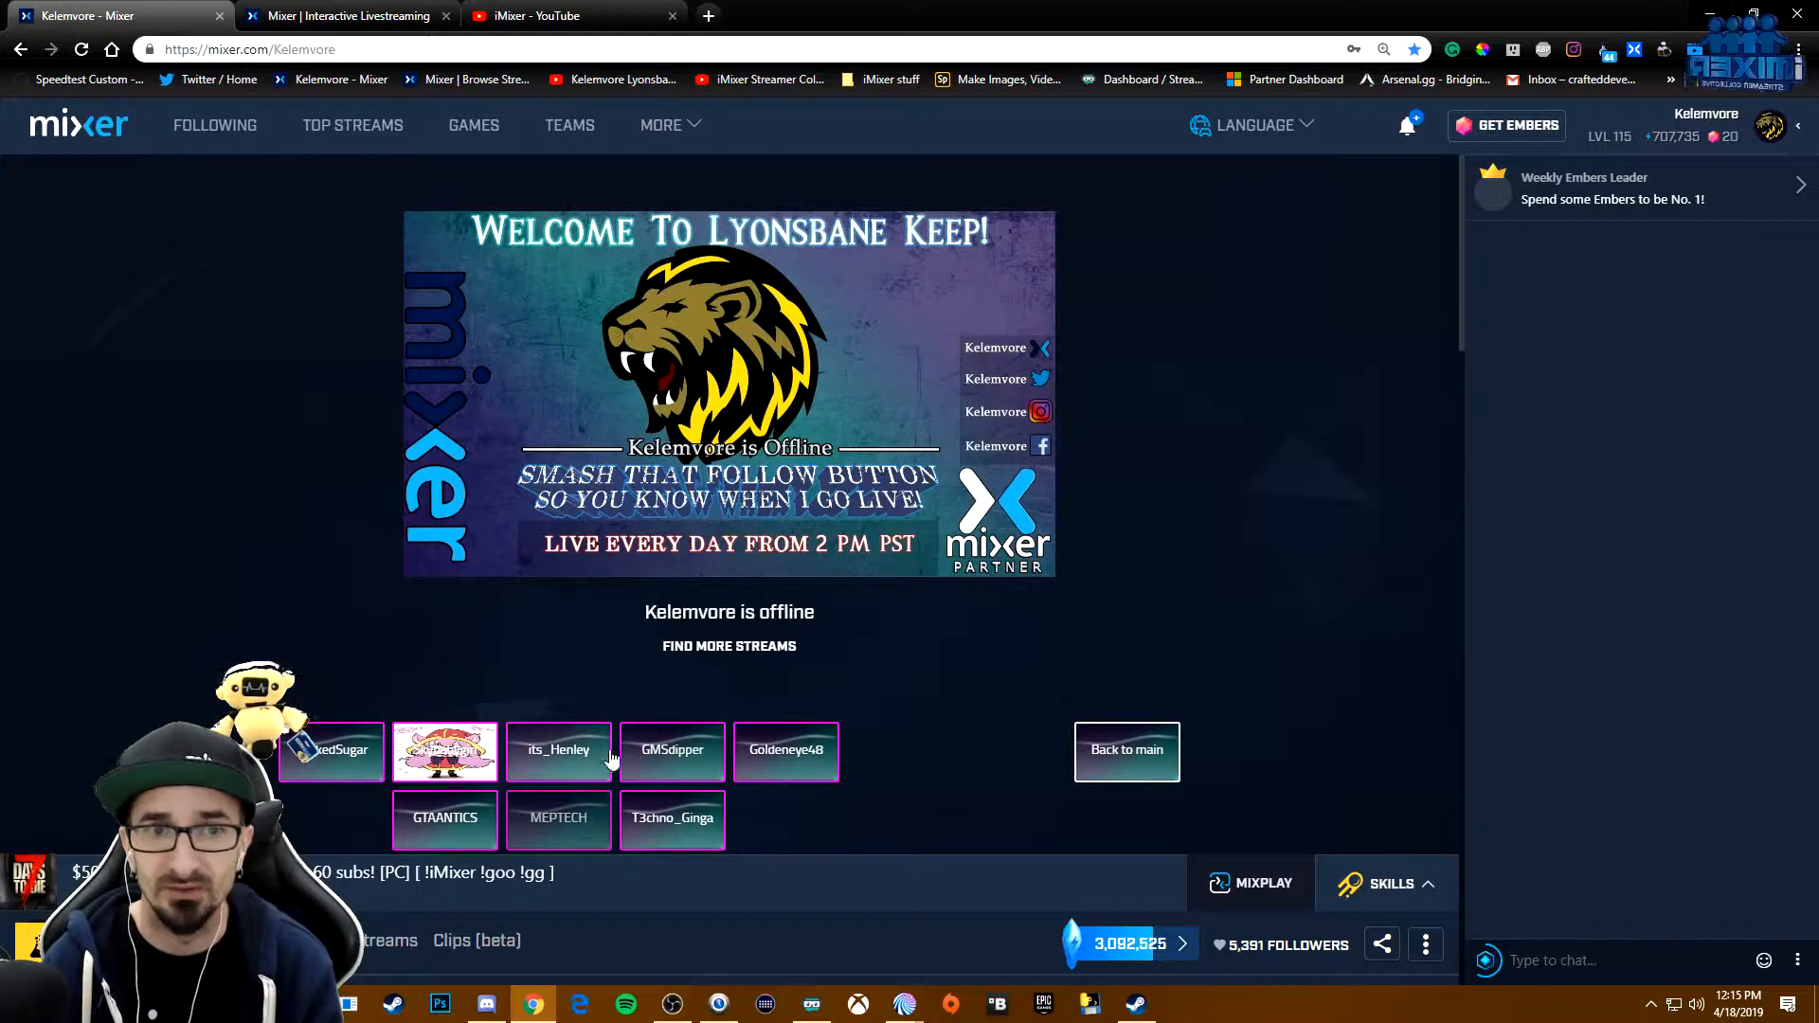
left_click(904, 1004)
left_click(1050, 940)
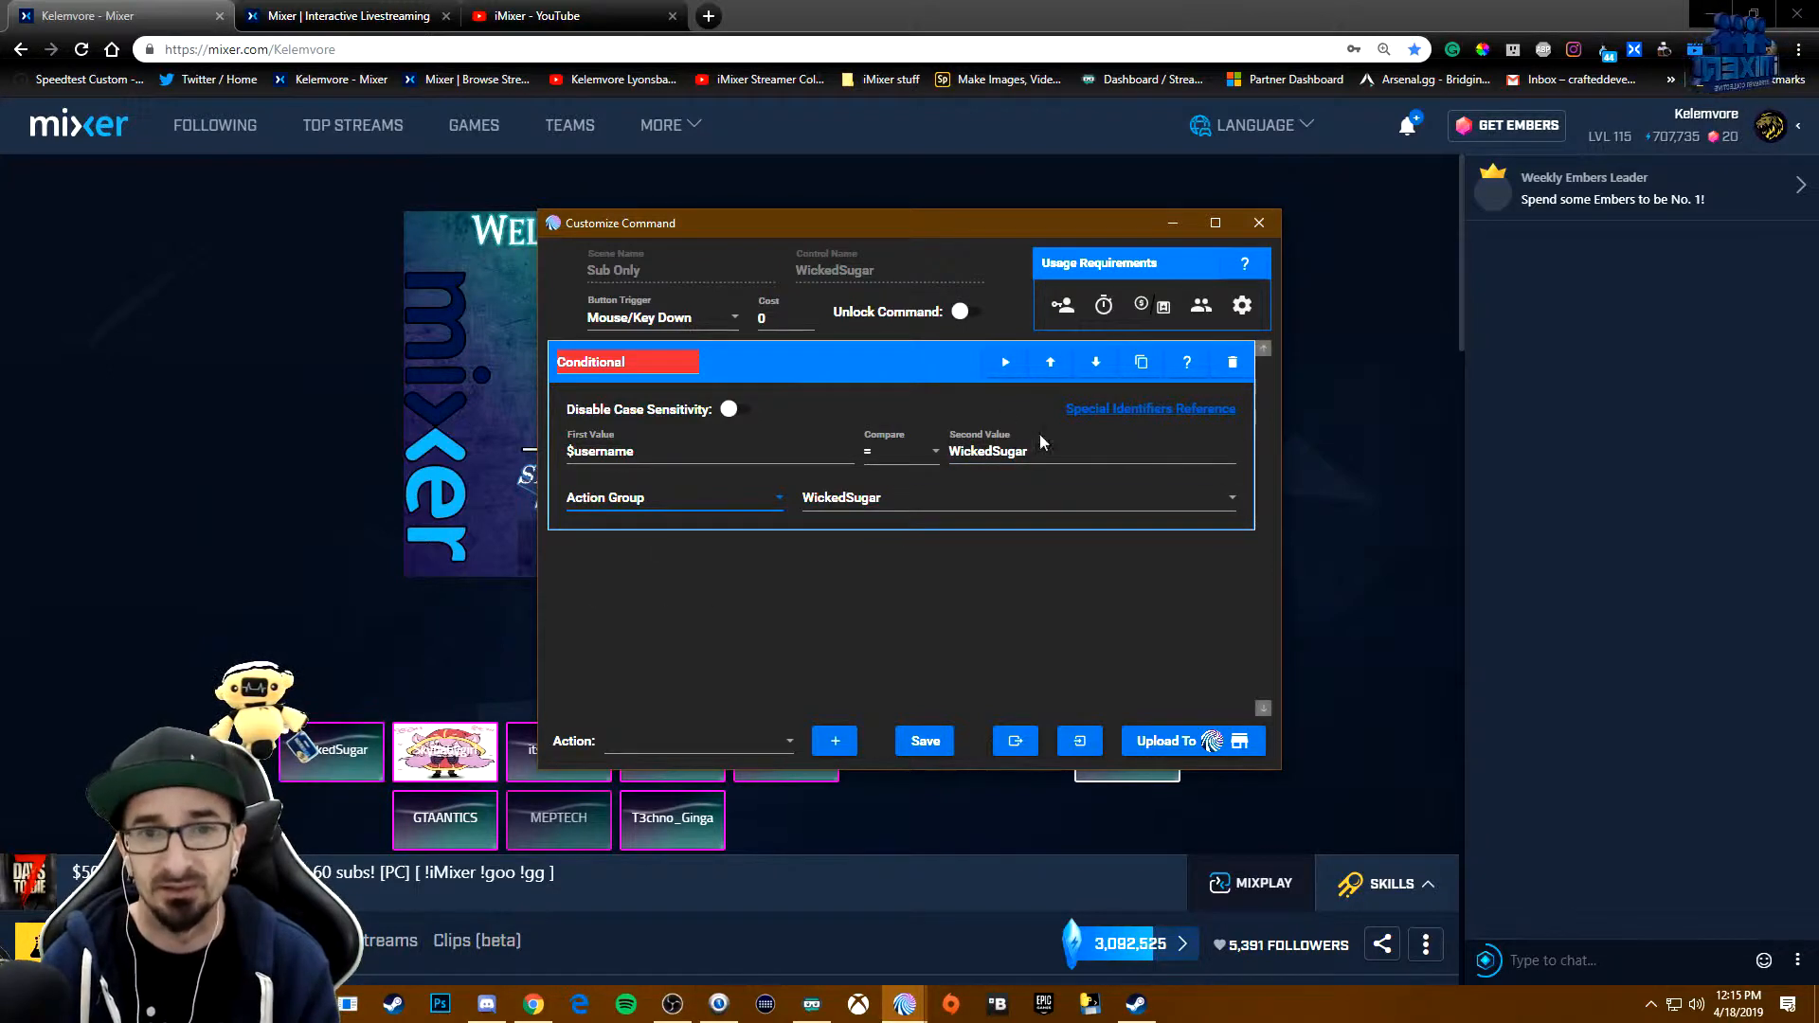
left_click(1258, 223)
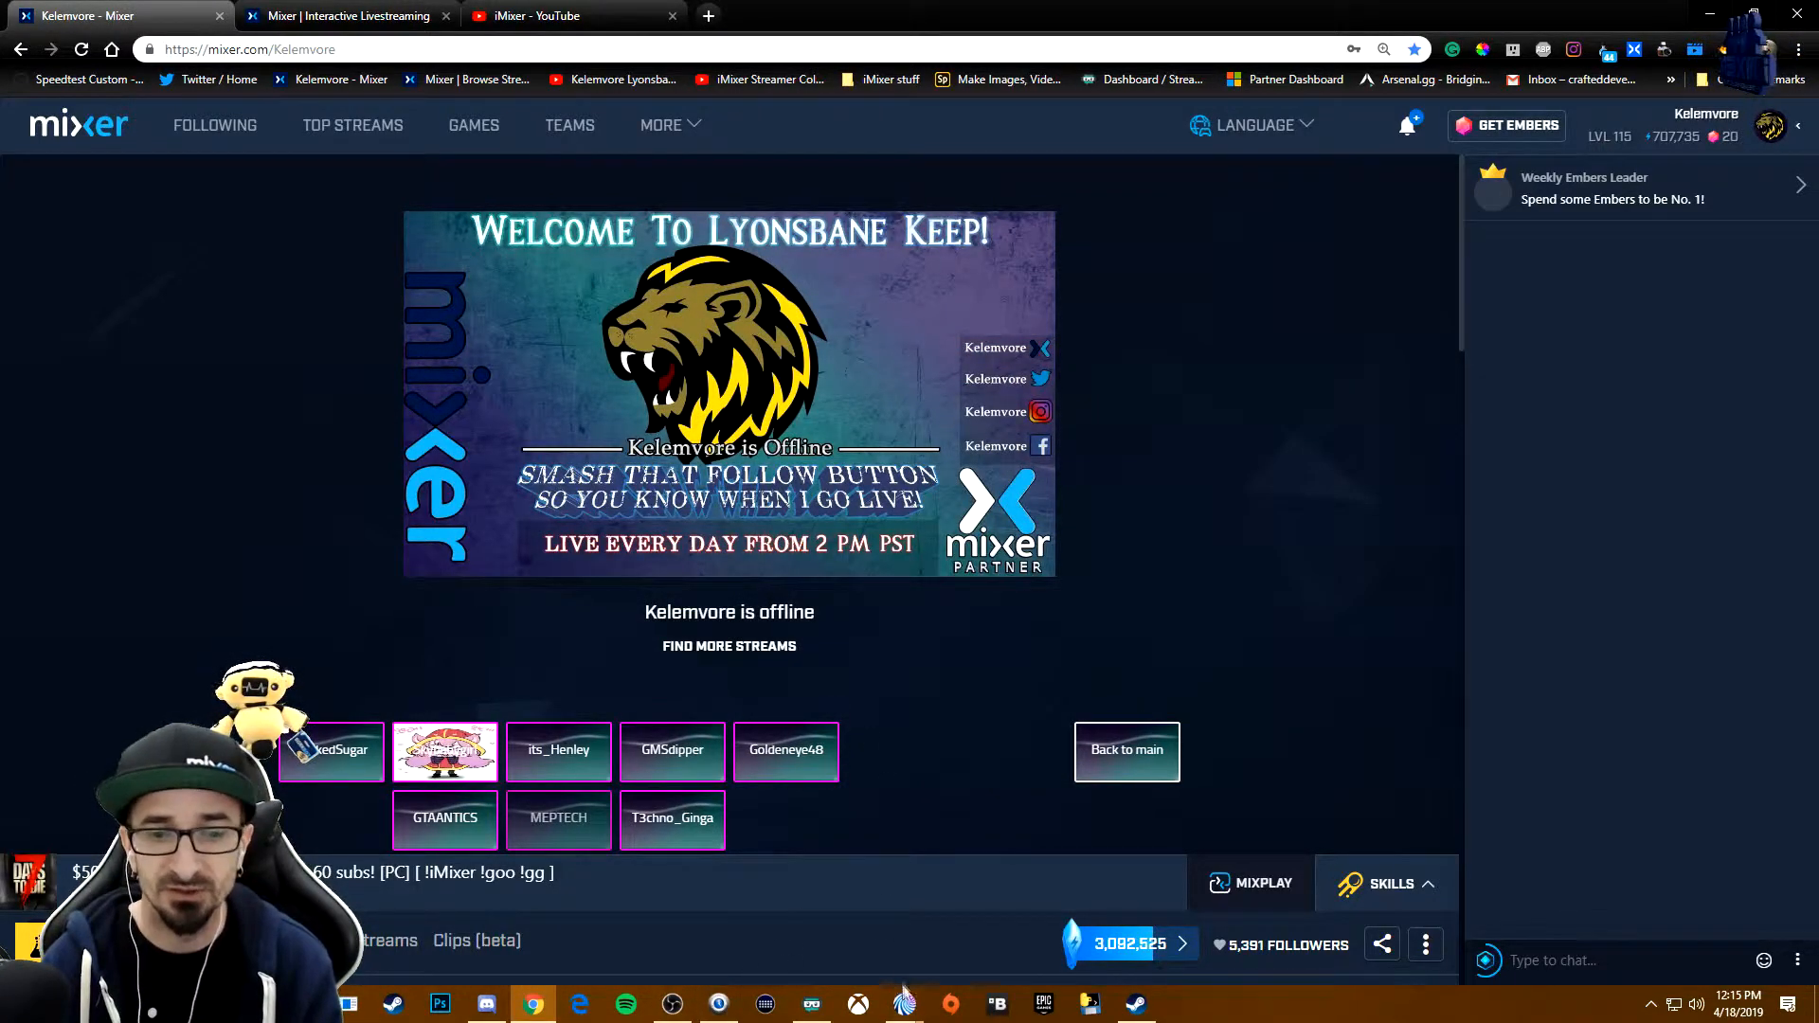
mouse_move(903, 997)
left_click(976, 924)
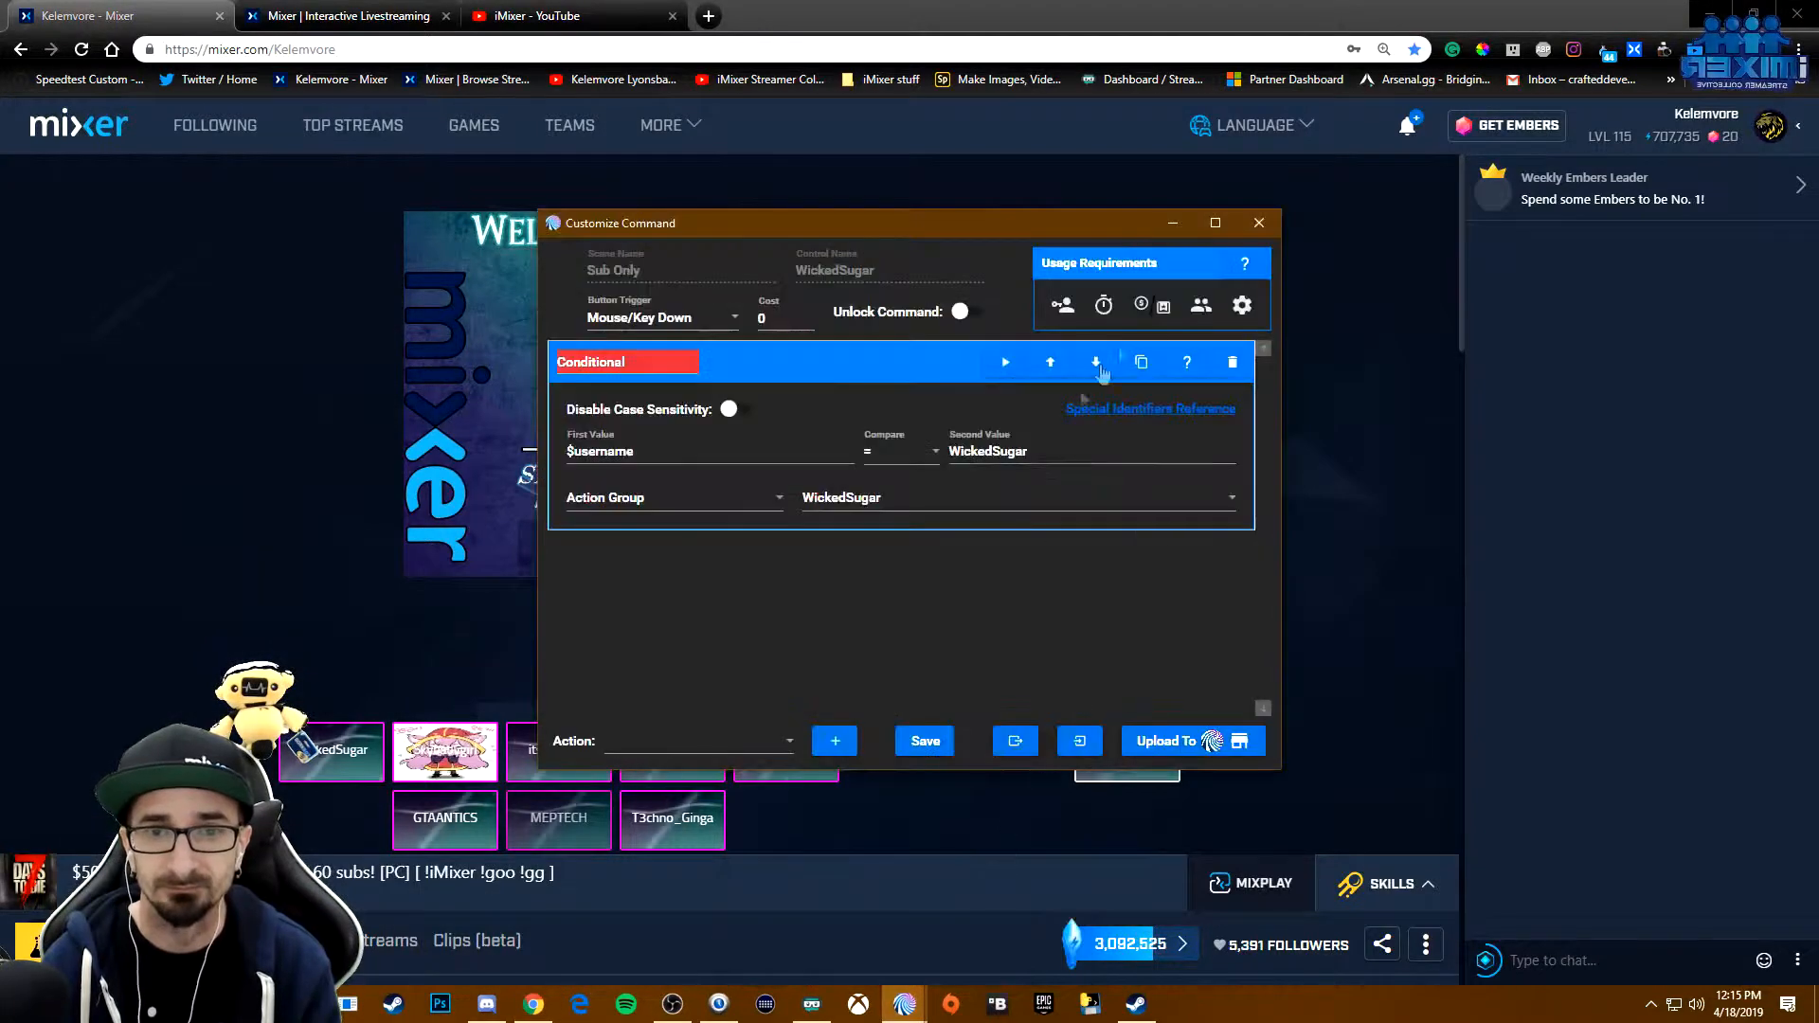
left_click(1277, 223)
left_click(905, 1003)
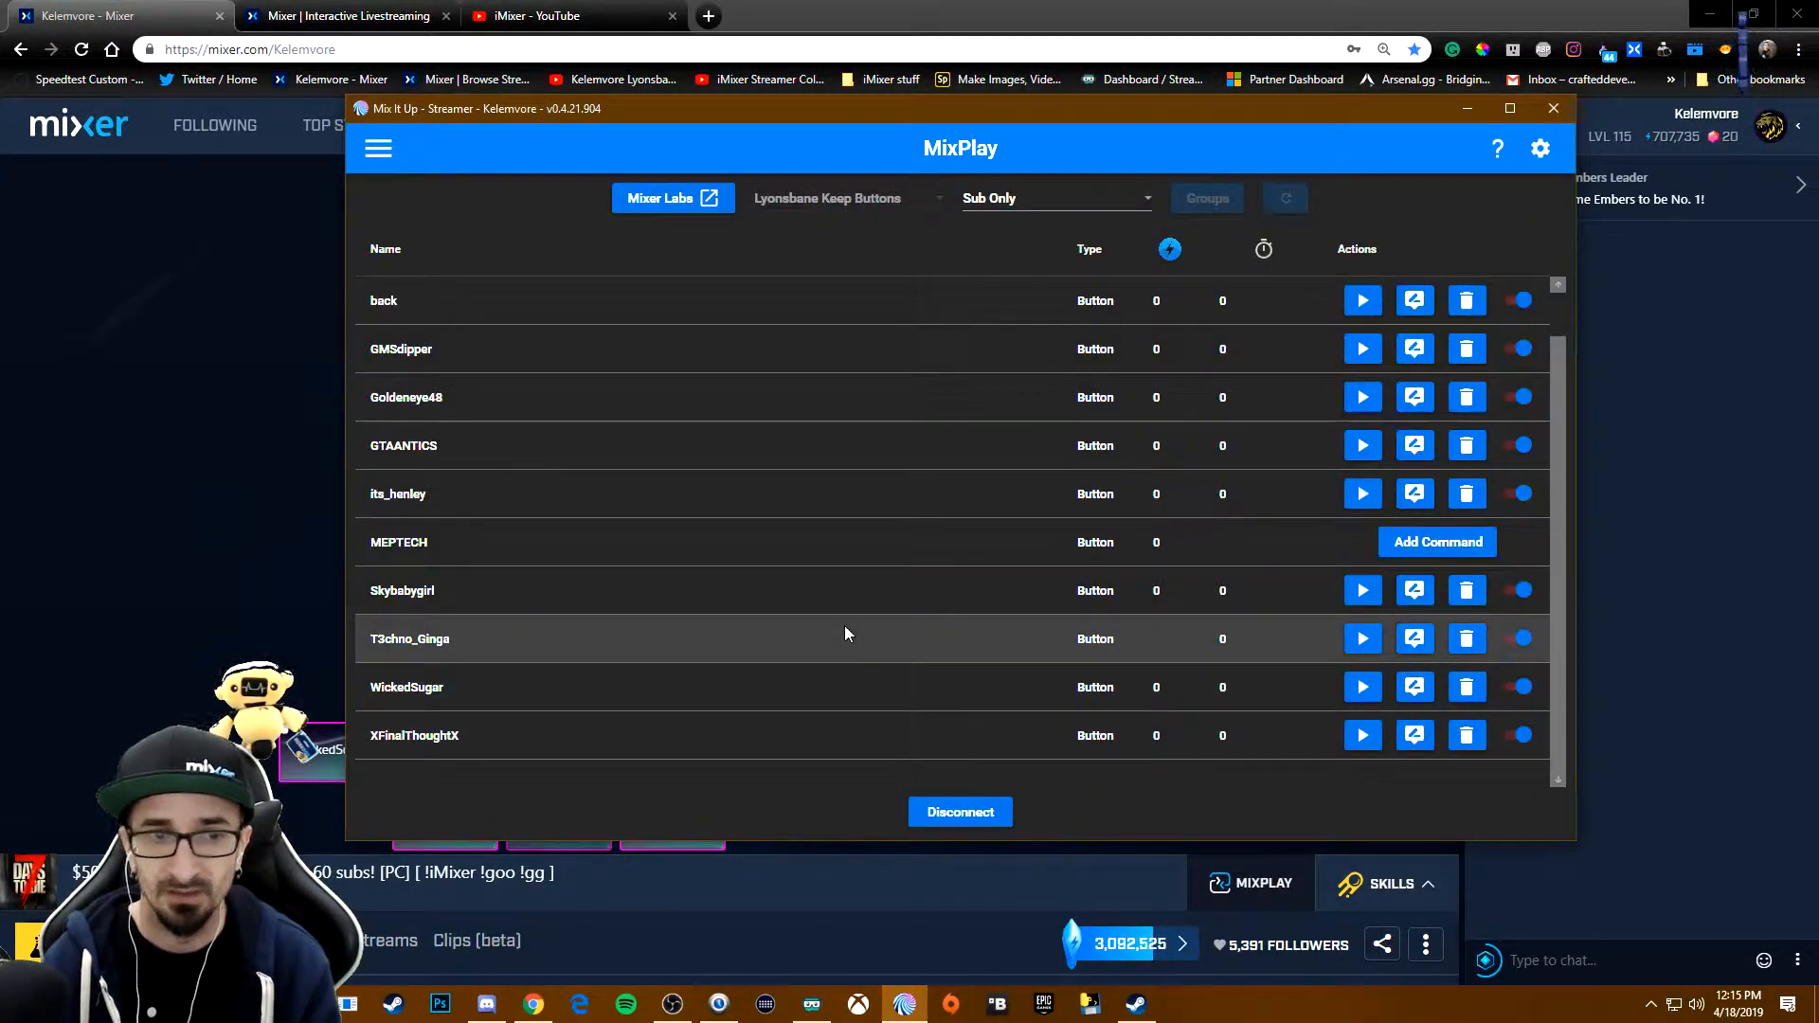